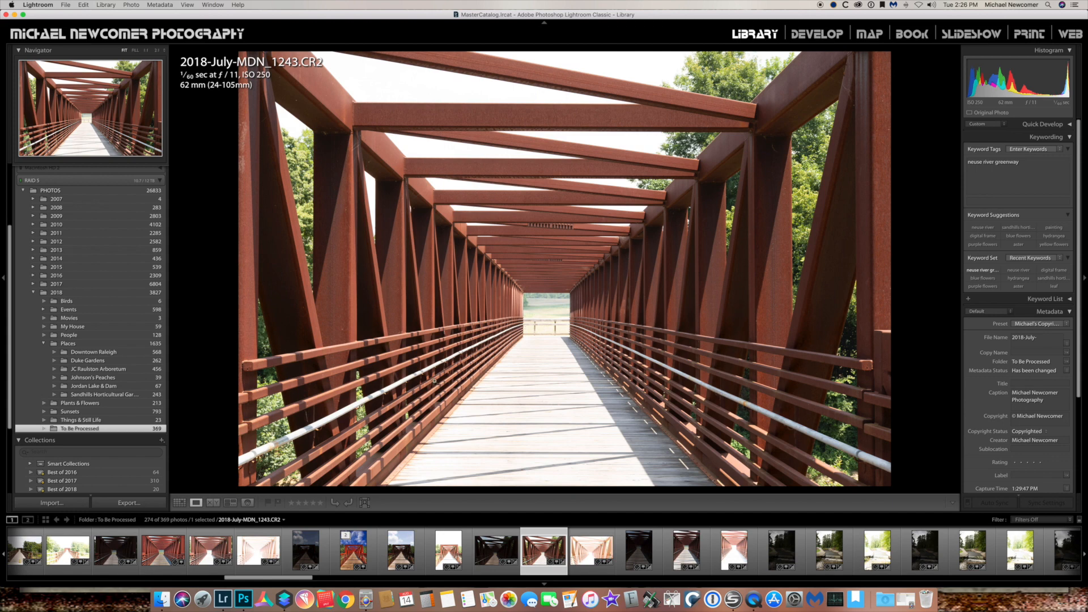
# Show the photos as a grid and select the three bracketed bridge shots, 2018-July-MDN_1242 to 2018-July-MDN_1244.
pyautogui.press('g')
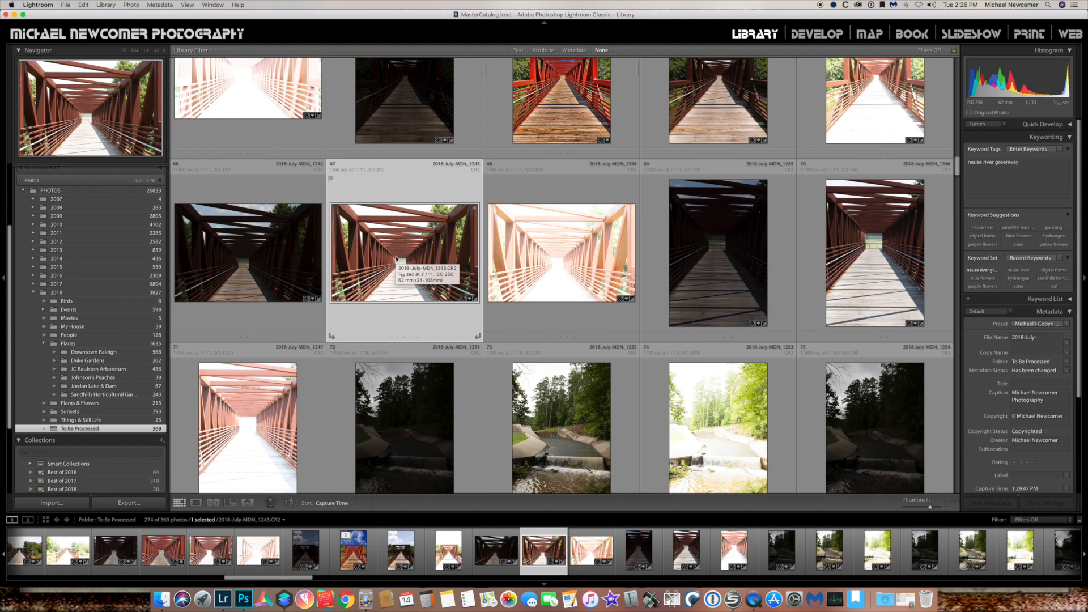
pyautogui.click(277, 261)
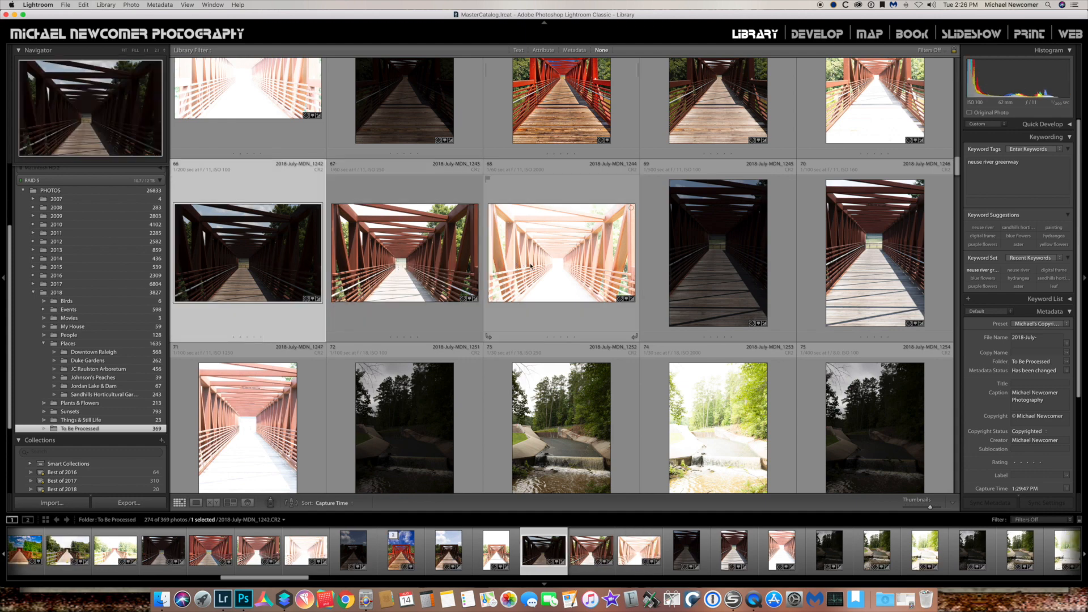
pyautogui.keyDown('shift'); pyautogui.click(531, 265); pyautogui.keyUp('shift')
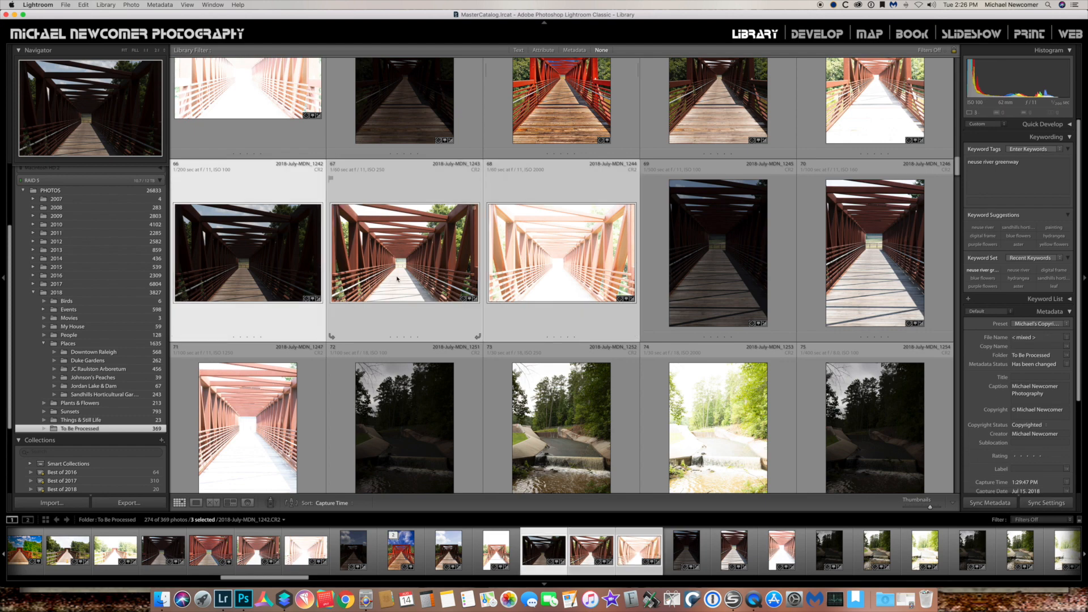
pyautogui.scroll(2, 395, 268)
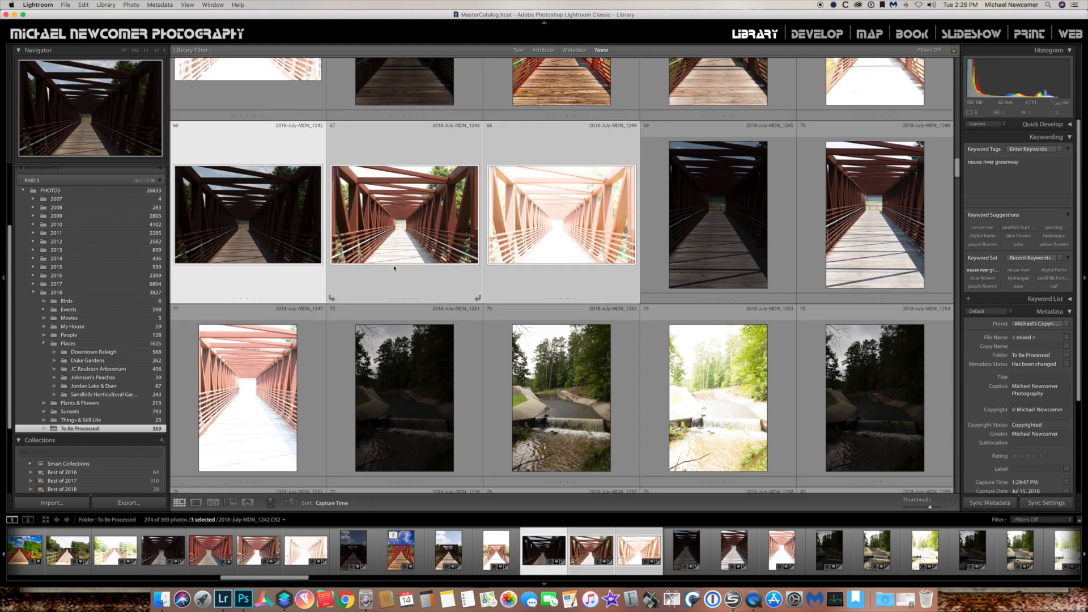
pyautogui.scroll(1, 546, 389)
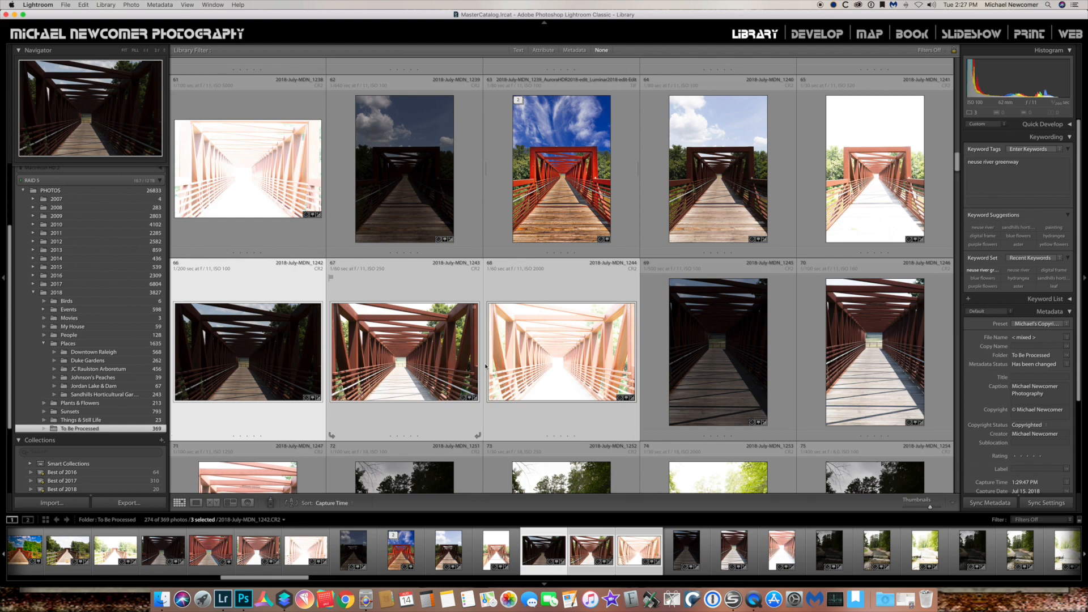
pyautogui.rightClick(526, 366)
pyautogui.press('Escape')
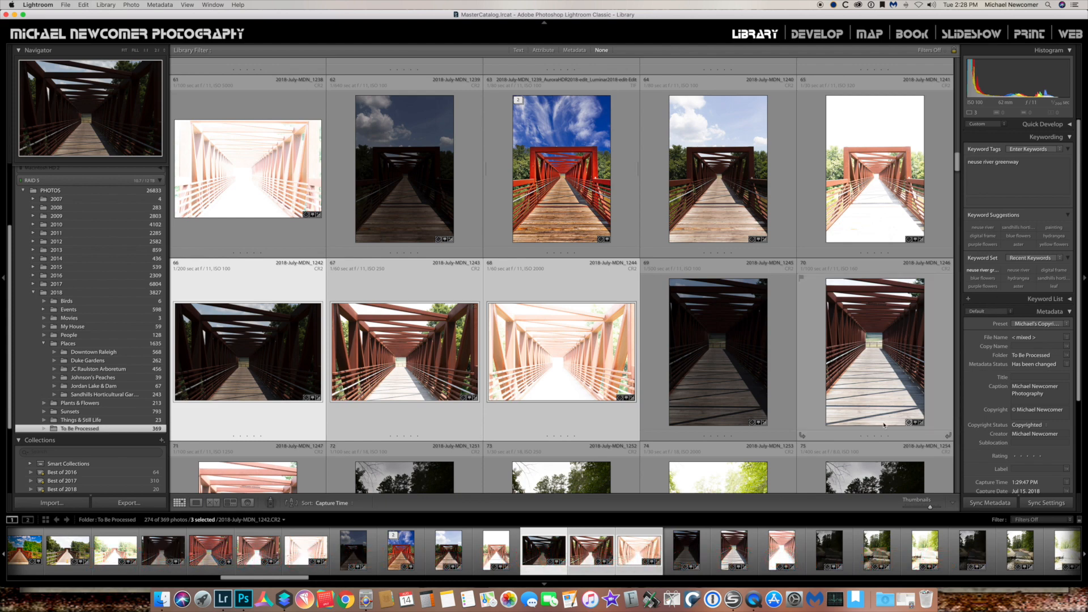
pyautogui.rightClick(422, 378)
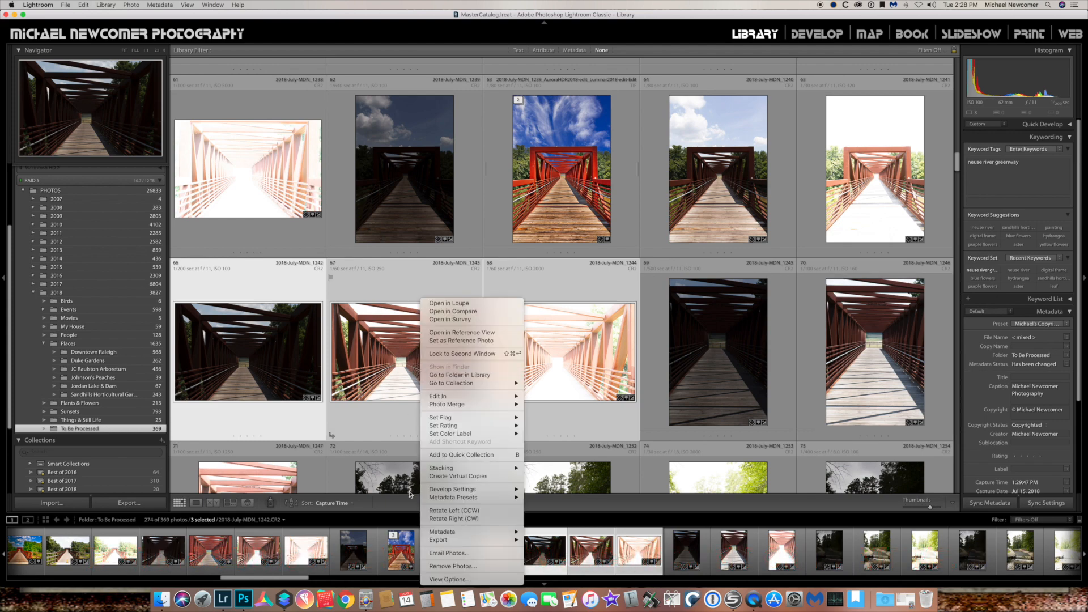
pyautogui.click(384, 362)
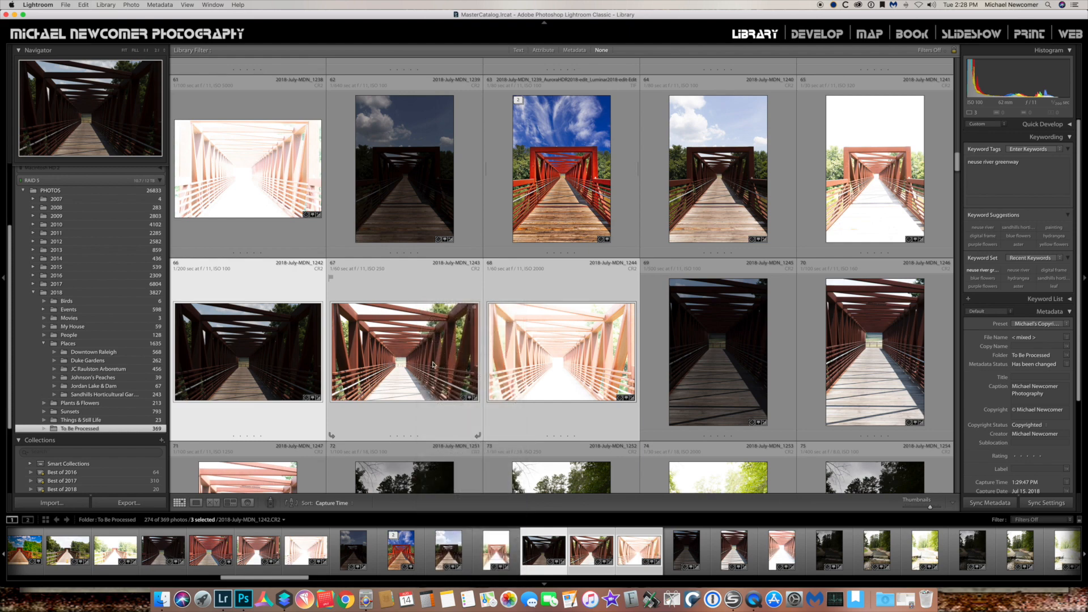
pyautogui.click(438, 363)
pyautogui.rightClick(404, 364)
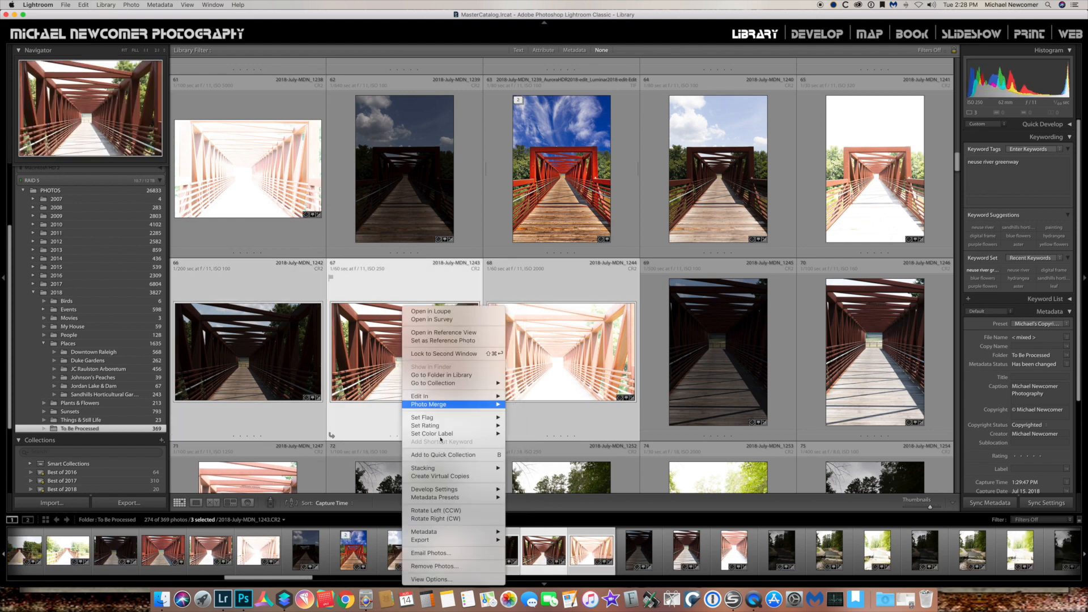
pyautogui.click(362, 344)
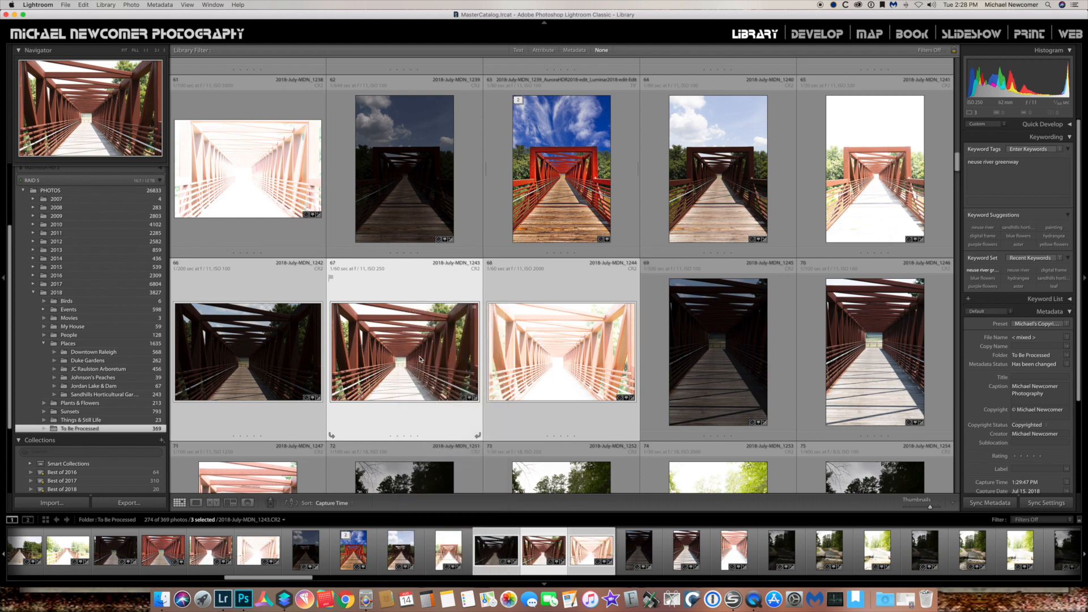
pyautogui.rightClick(407, 358)
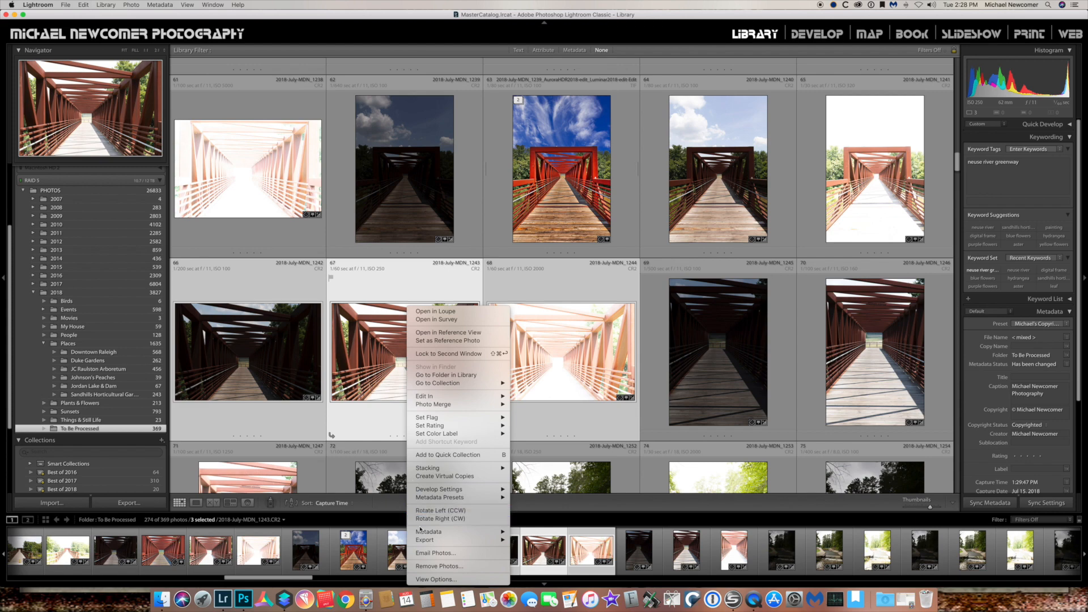
pyautogui.click(590, 343)
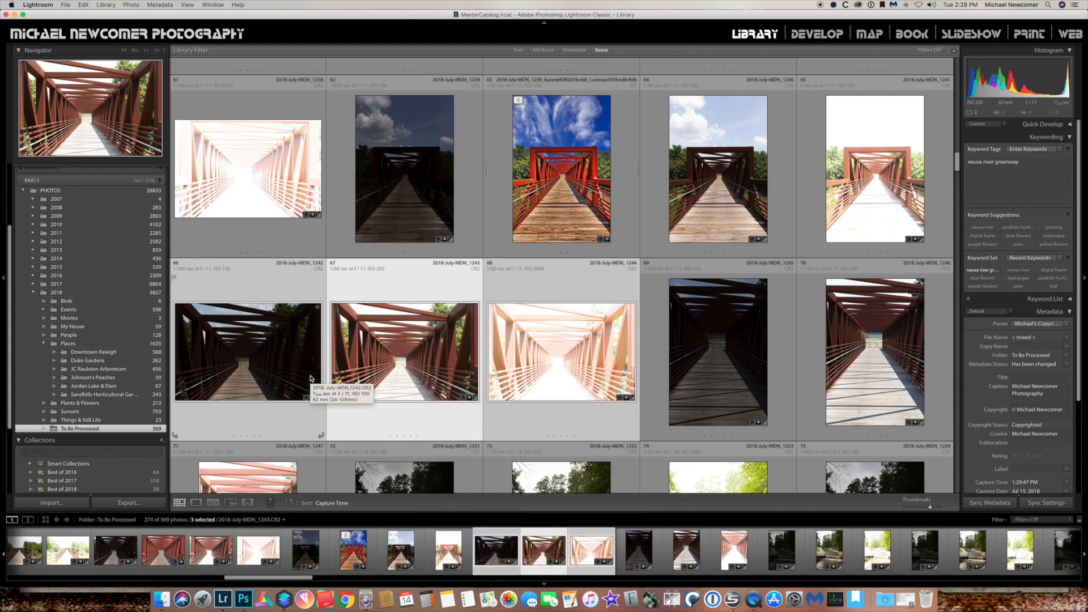
# Export the three selected bridge exposures to Aurora HDR 2018 as copies with Lightroom adjustments.
pyautogui.rightClick(404, 364)
pyautogui.moveTo(446, 543)
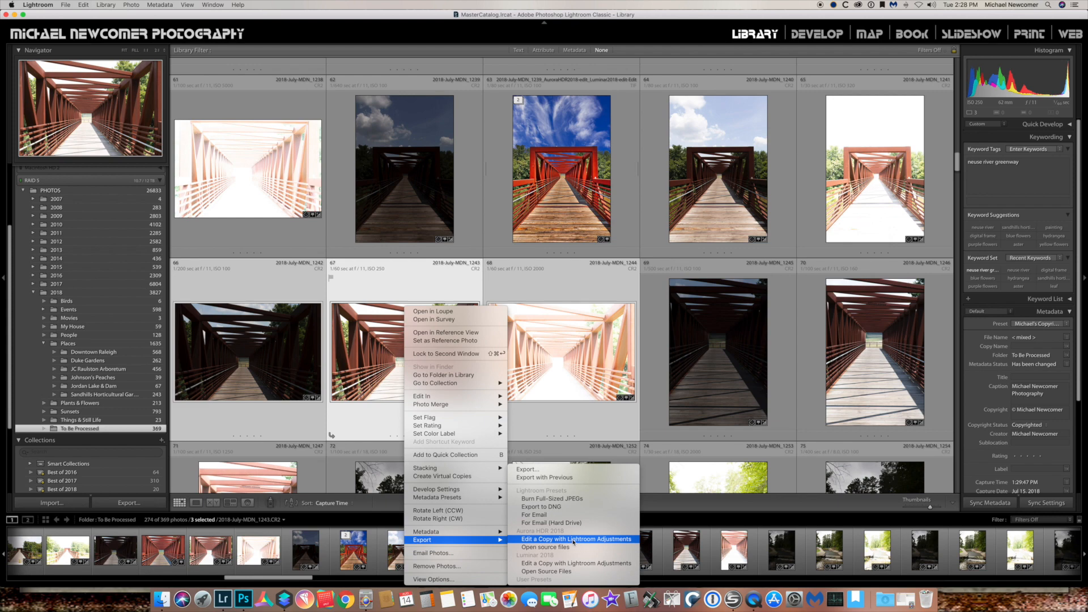
pyautogui.click(577, 540)
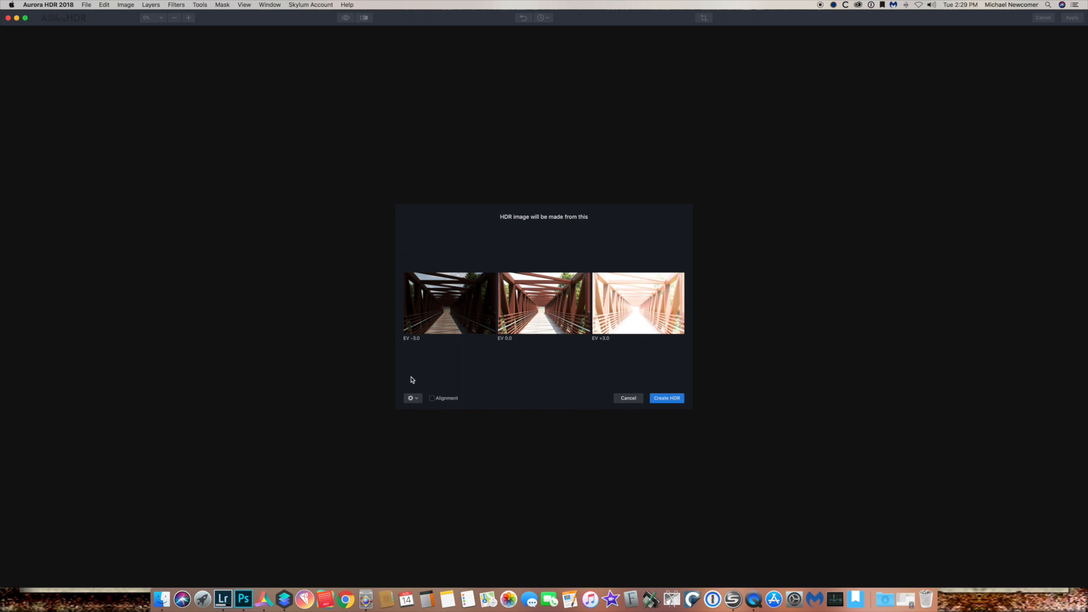
# Create the HDR image from the three exposures with Alignment and Chromatic Aberration Removal turned on.
pyautogui.click(439, 399)
pyautogui.click(414, 399)
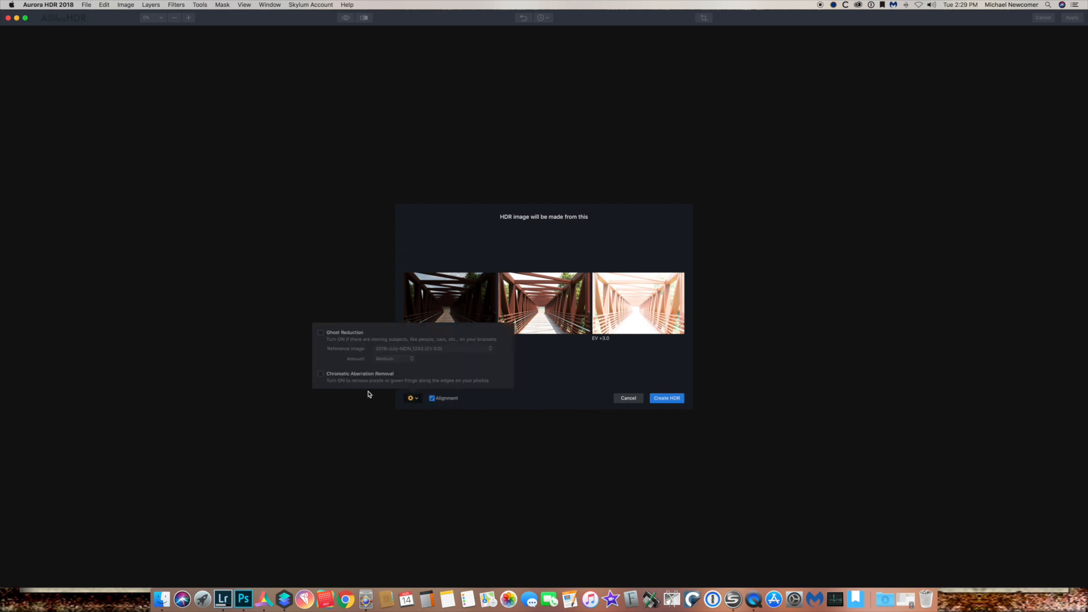
pyautogui.click(321, 377)
pyautogui.click(682, 386)
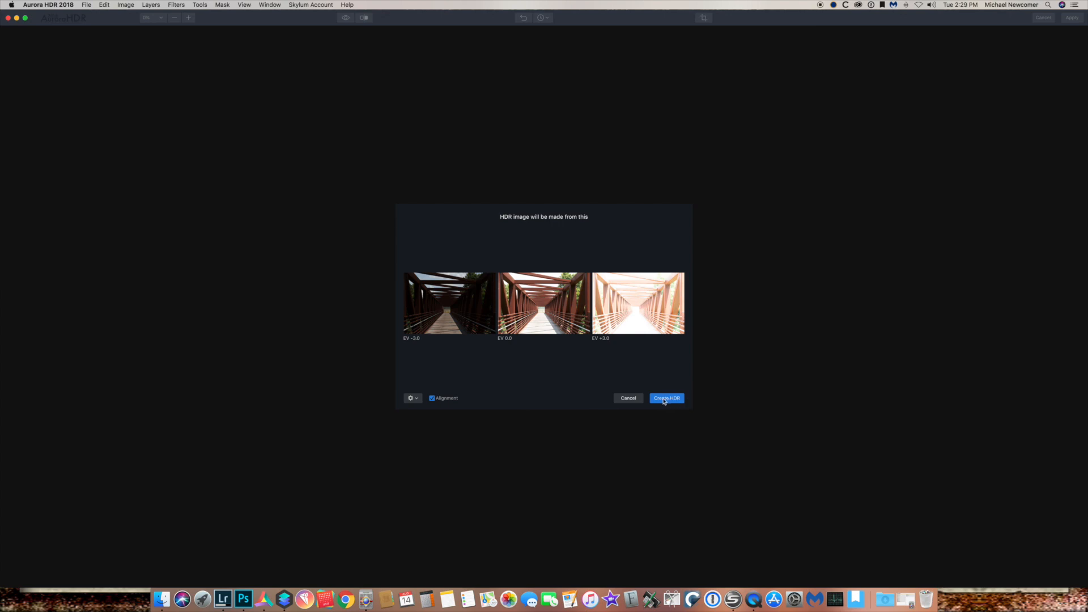
pyautogui.click(671, 398)
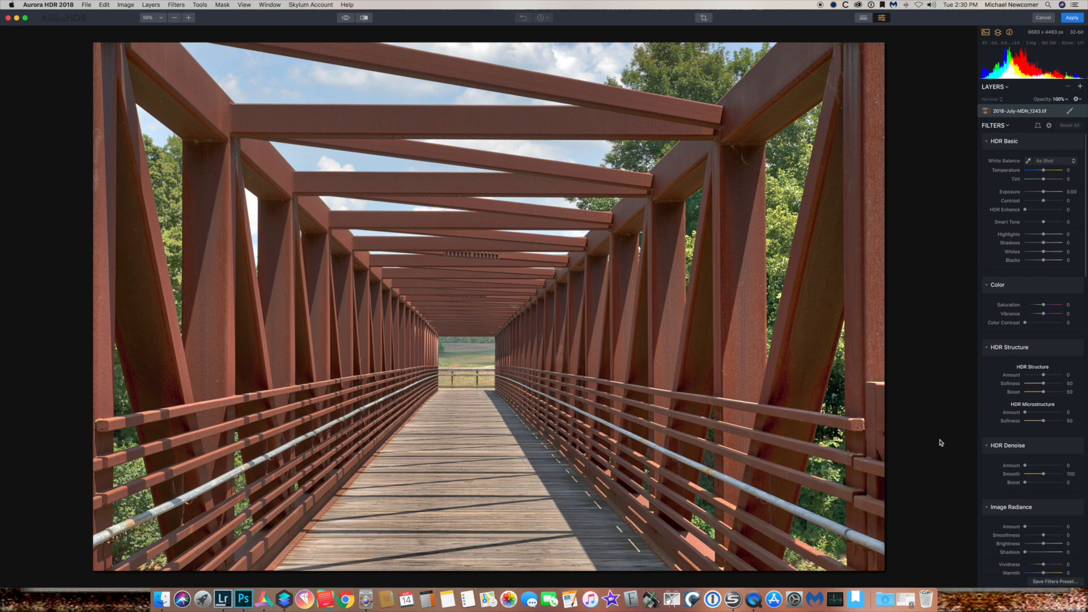
# Set HDR Enhance to 58 for the merged bridge image and apply the result back to Lightroom.
pyautogui.scroll(-10, 999, 267)
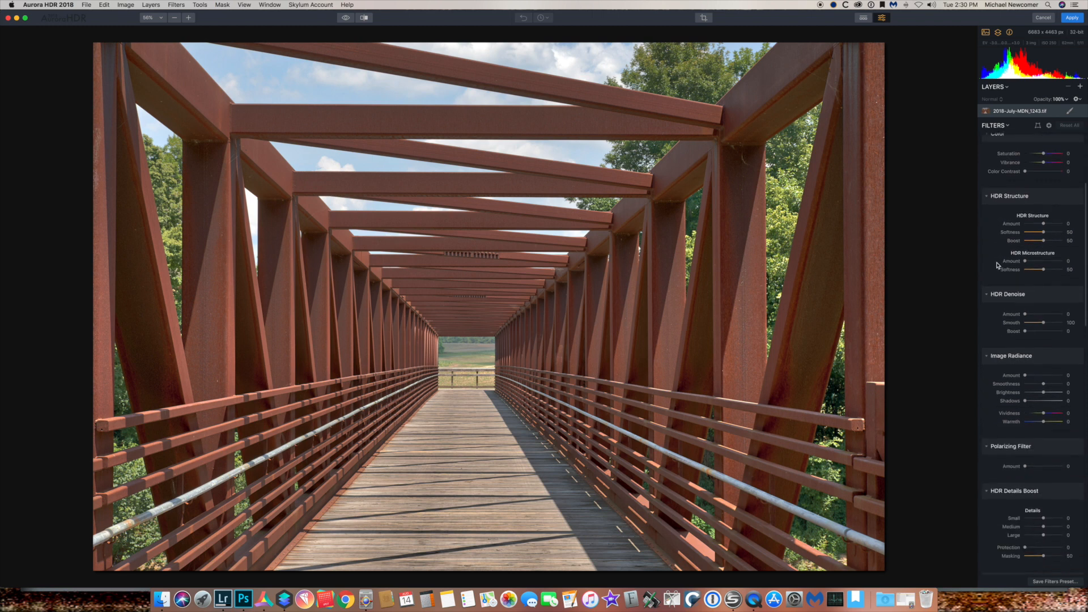
pyautogui.scroll(-12, 999, 267)
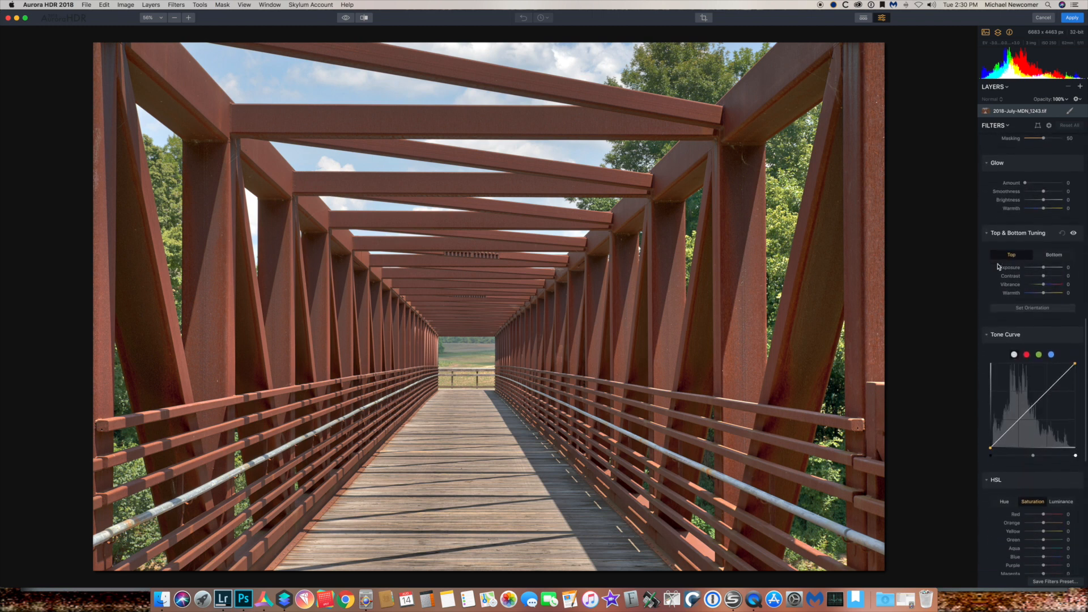
pyautogui.scroll(10, 999, 267)
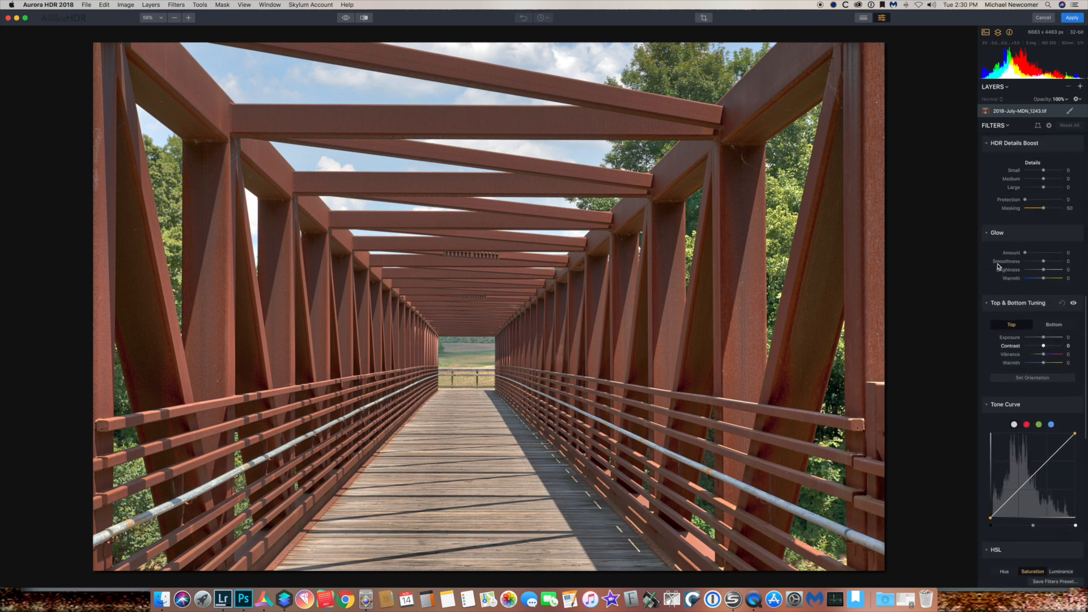
pyautogui.scroll(12, 999, 267)
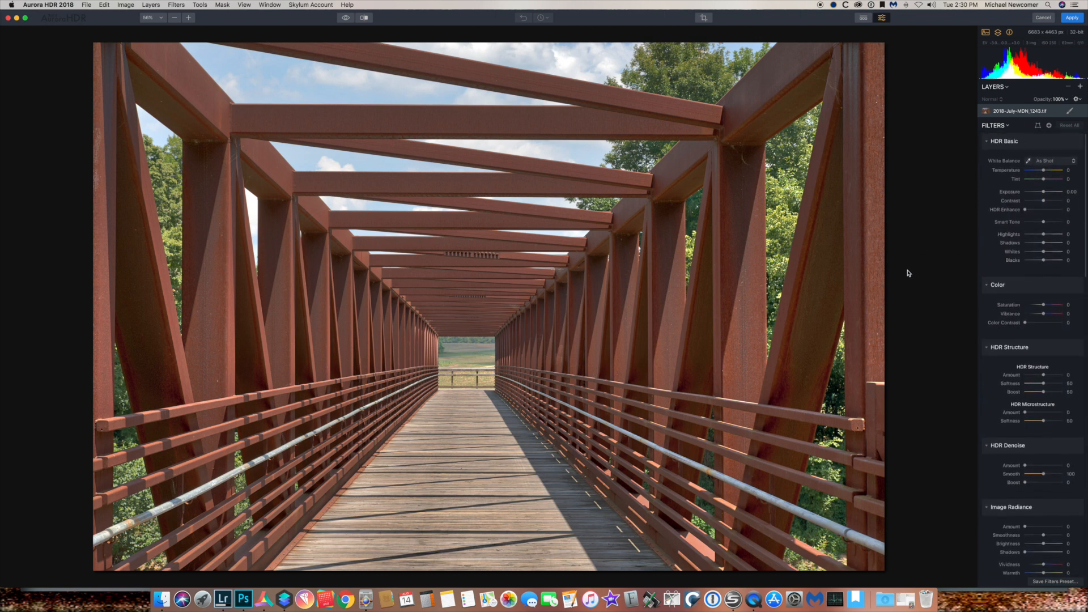
pyautogui.click(1025, 210)
pyautogui.moveTo(1025, 212); pyautogui.dragTo(1051, 214)
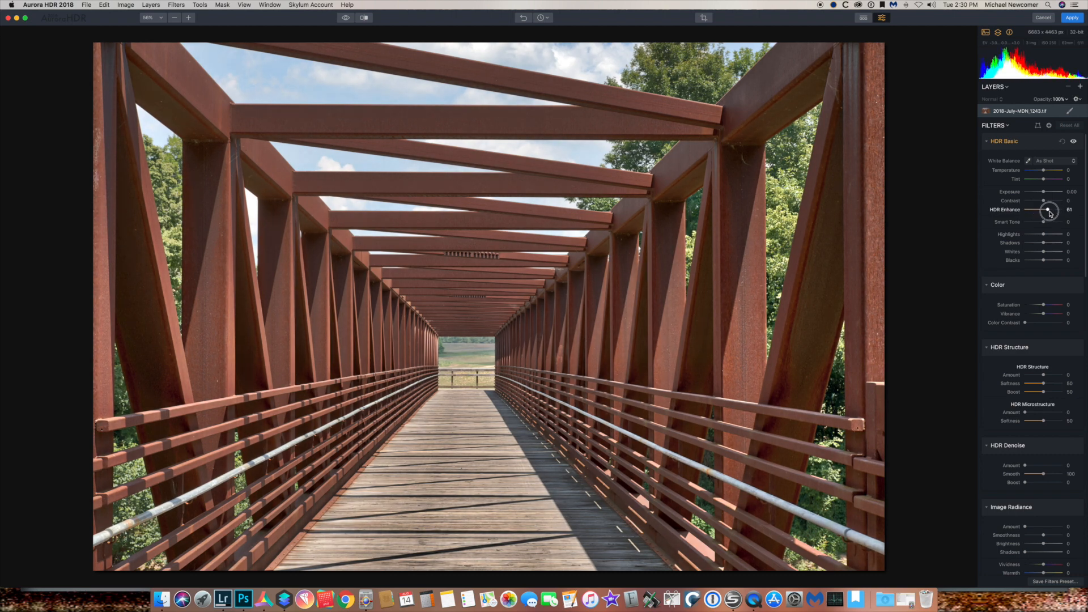
pyautogui.moveTo(1051, 213)
pyautogui.mouseDown()
pyautogui.moveTo(1033, 212)
pyautogui.moveTo(1050, 213)
pyautogui.mouseUp()
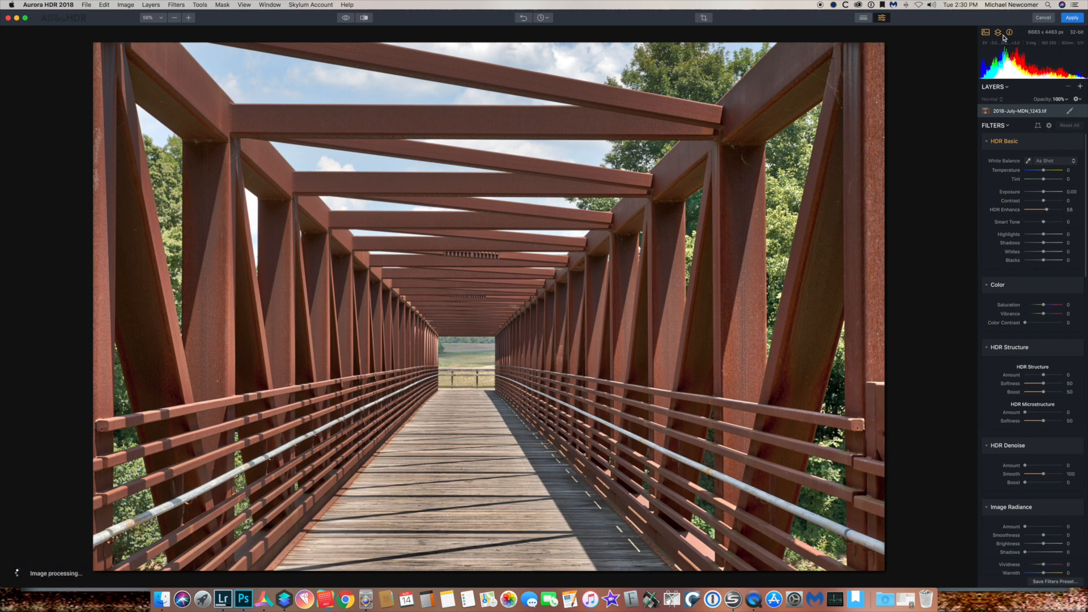
pyautogui.click(1072, 18)
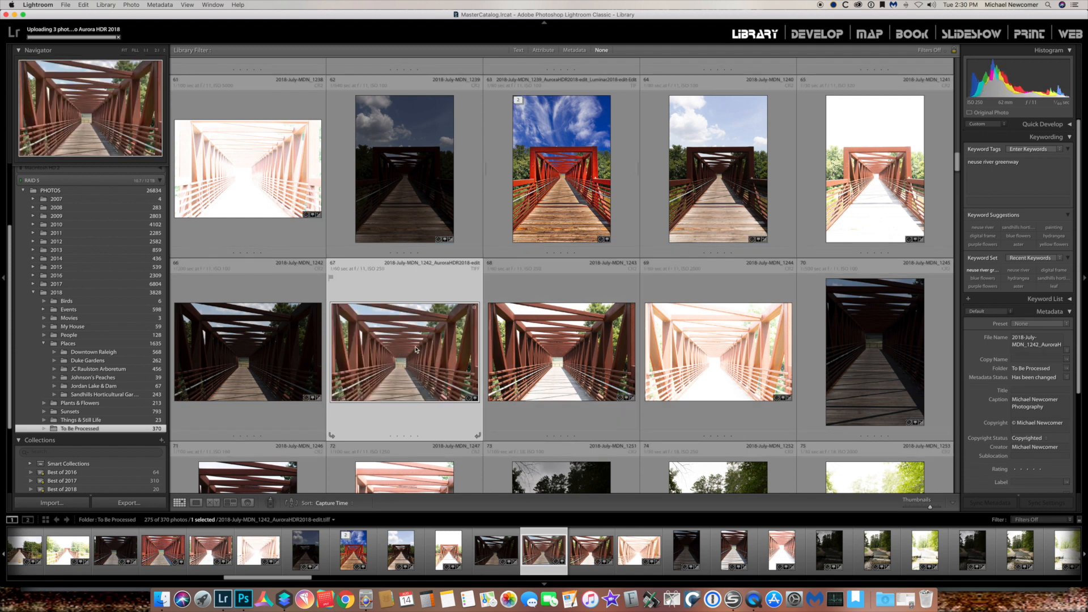
# Export the merged Aurora HDR bridge TIFF to Luminar 2018 as a copy with Lightroom adjustments.
pyautogui.rightClick(404, 379)
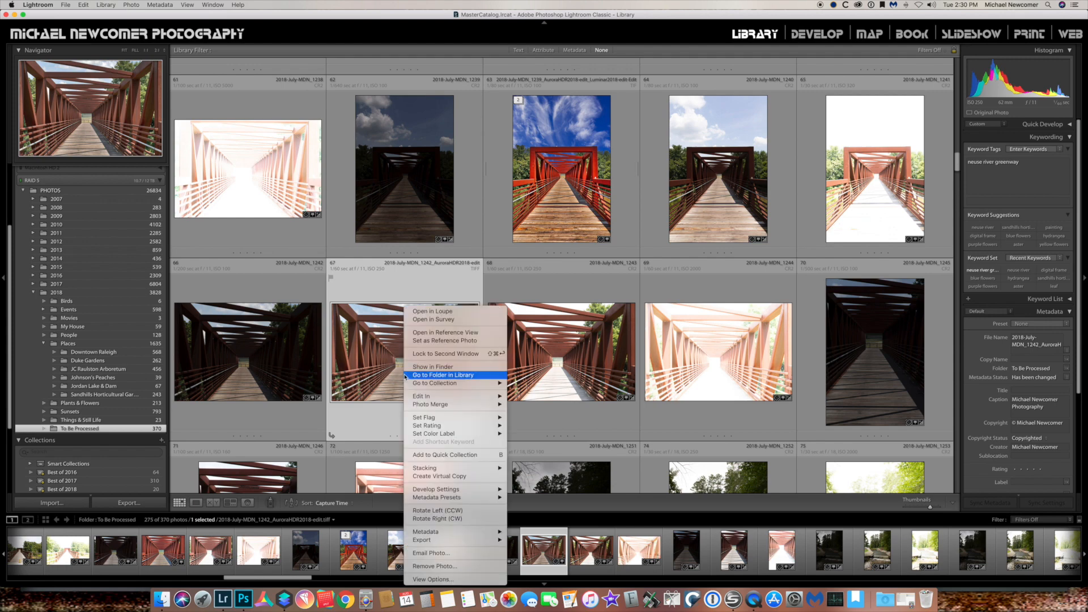
pyautogui.moveTo(432, 541)
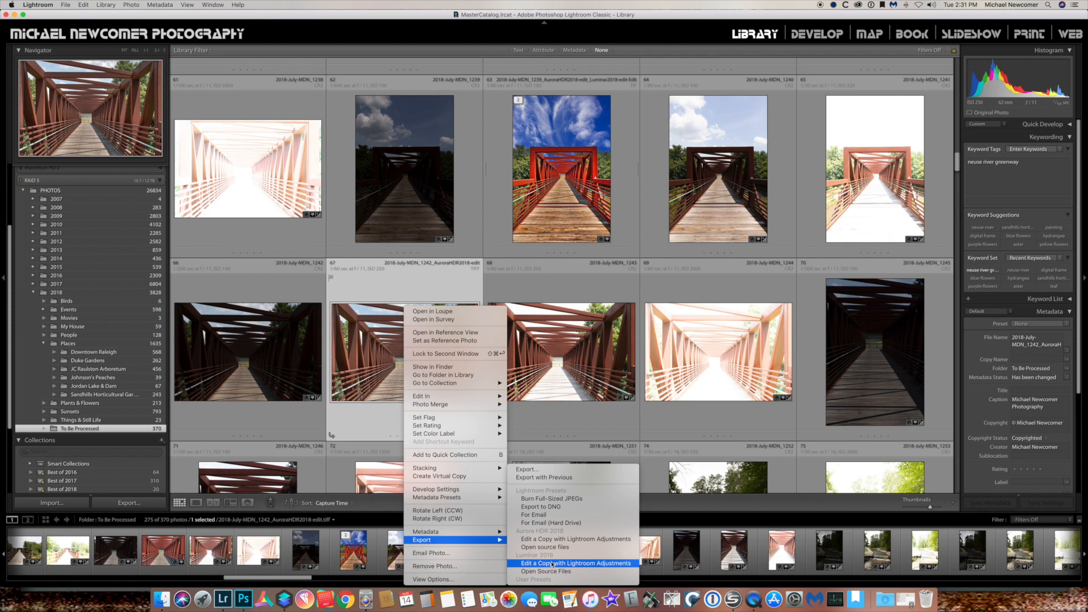
pyautogui.click(552, 564)
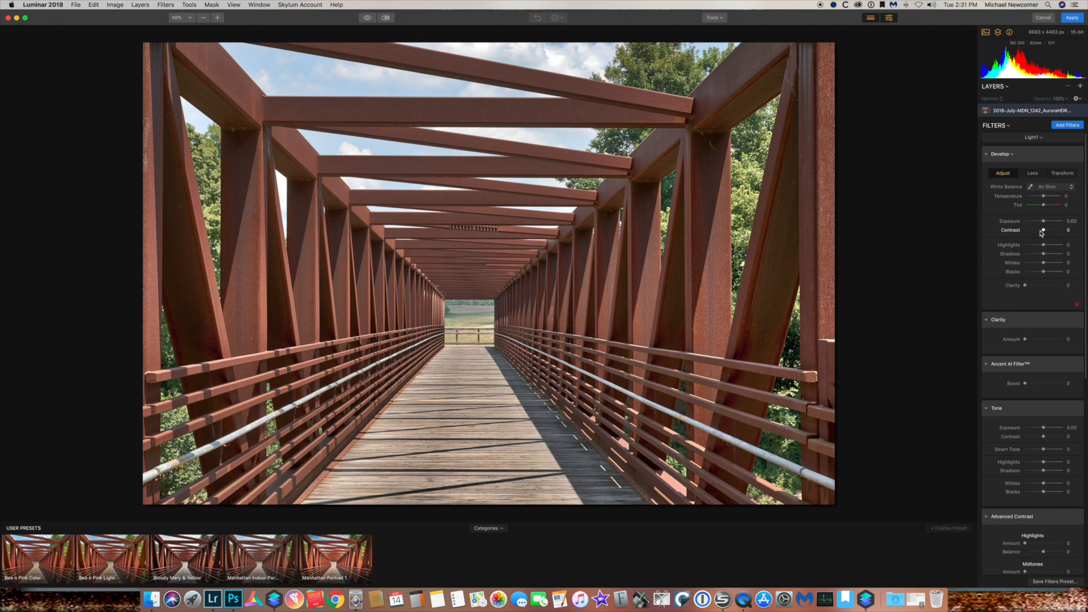
# Set the Develop filter's contrast to 31, highlights to -53, shadows to 36, whites to 11 and blacks to -11, and the Clarity filter's amount to 26.
pyautogui.moveTo(1044, 232); pyautogui.dragTo(1046, 232)
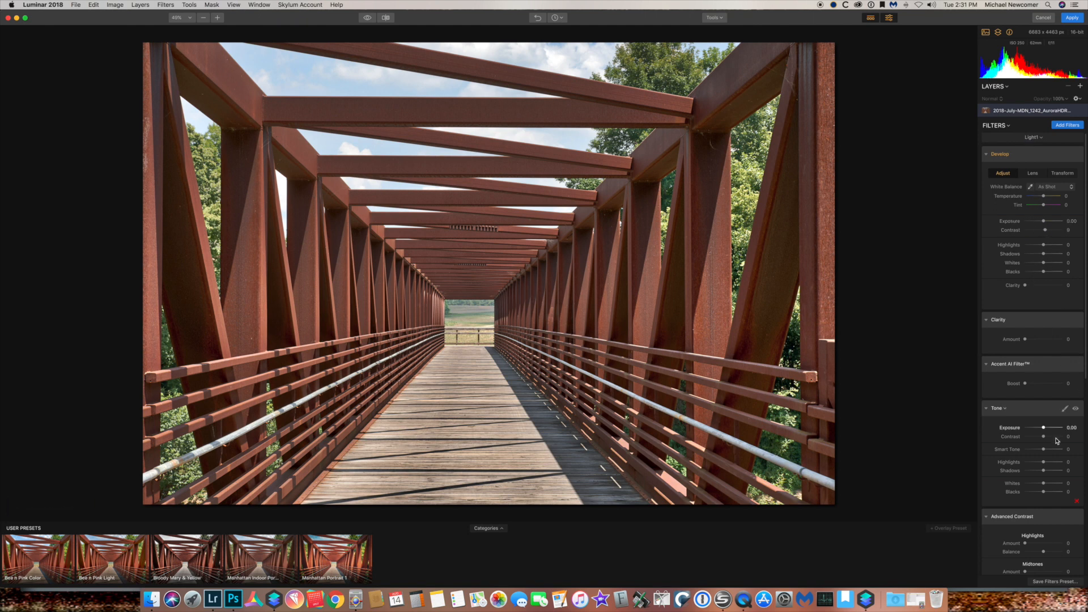
pyautogui.moveTo(1047, 232); pyautogui.dragTo(1049, 266)
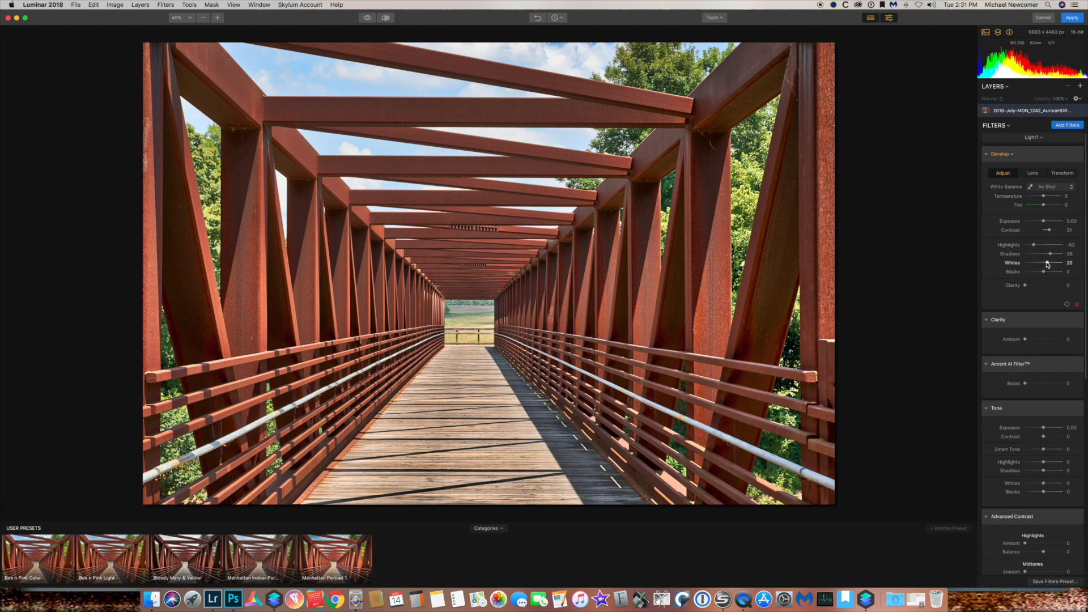
pyautogui.moveTo(1048, 264); pyautogui.dragTo(1036, 295)
# Set the Accent AI Filter's boost to 39 and the Tone filter's Smart Tone to 26.
pyautogui.scroll(-4, 1028, 294)
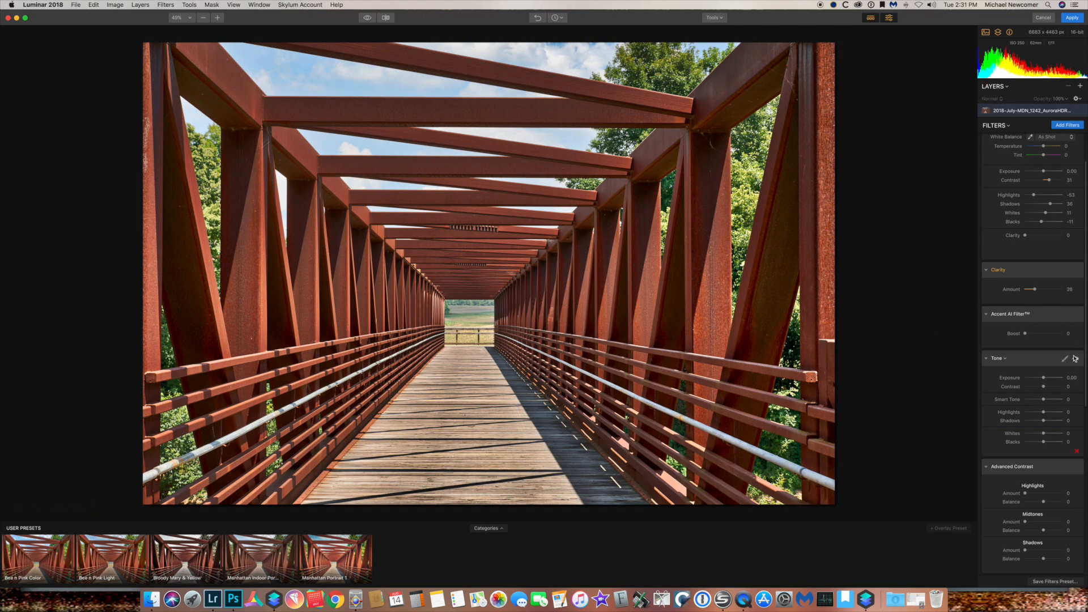
pyautogui.moveTo(1026, 334); pyautogui.dragTo(1040, 338)
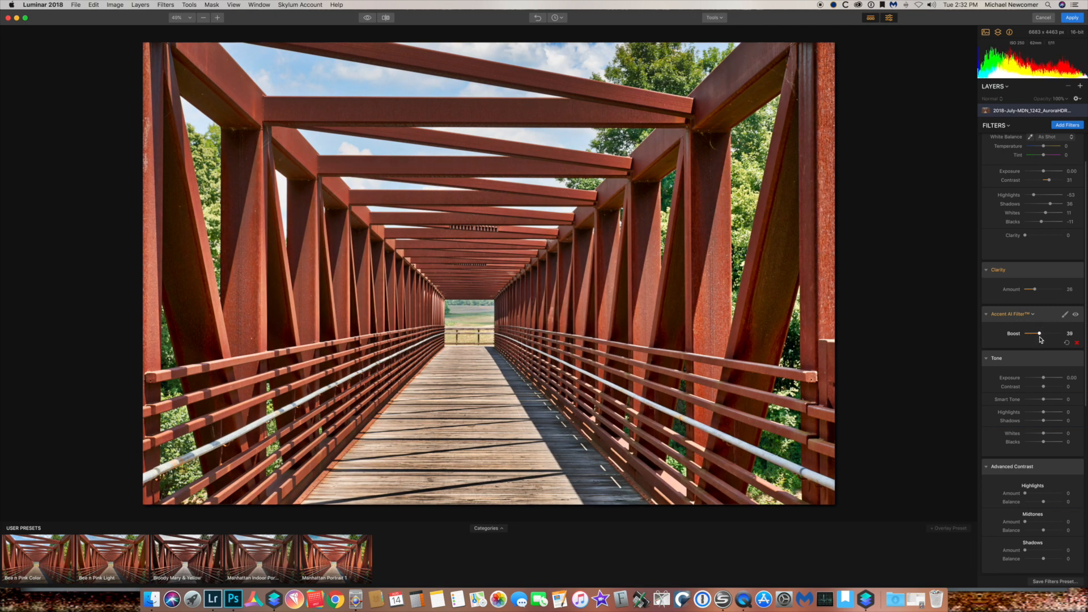
pyautogui.scroll(-3, 1039, 420)
pyautogui.scroll(-2, 1039, 421)
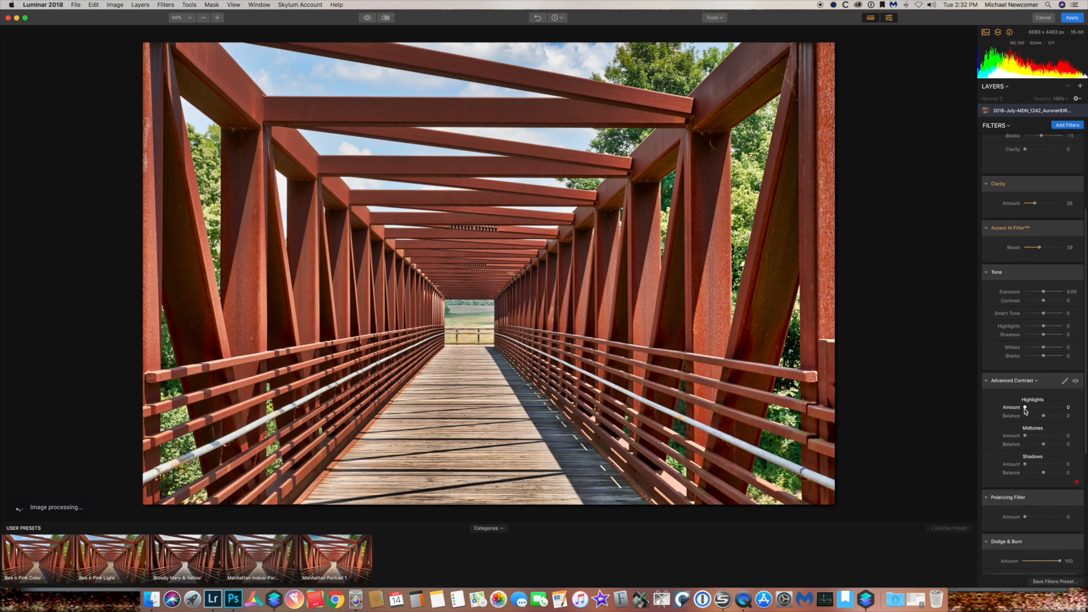
pyautogui.moveTo(1044, 302); pyautogui.dragTo(1050, 305)
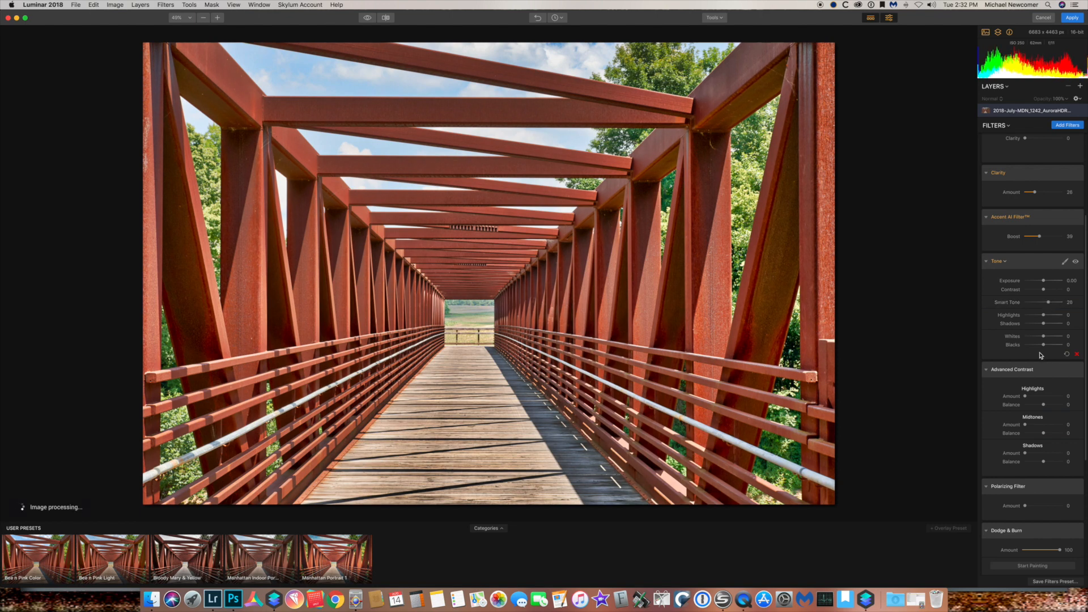
# Set the Dehaze filter's amount to 21 for the bridge photo.
pyautogui.scroll(-3, 1028, 361)
pyautogui.scroll(-4, 1028, 361)
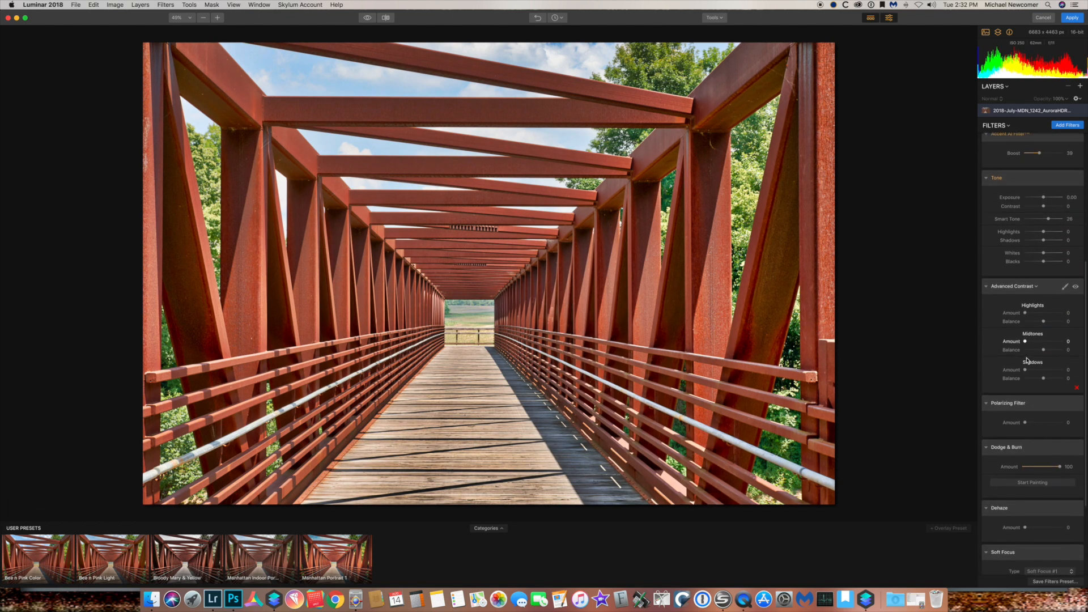
pyautogui.moveTo(1025, 466); pyautogui.dragTo(1037, 471)
pyautogui.scroll(-3, 1037, 471)
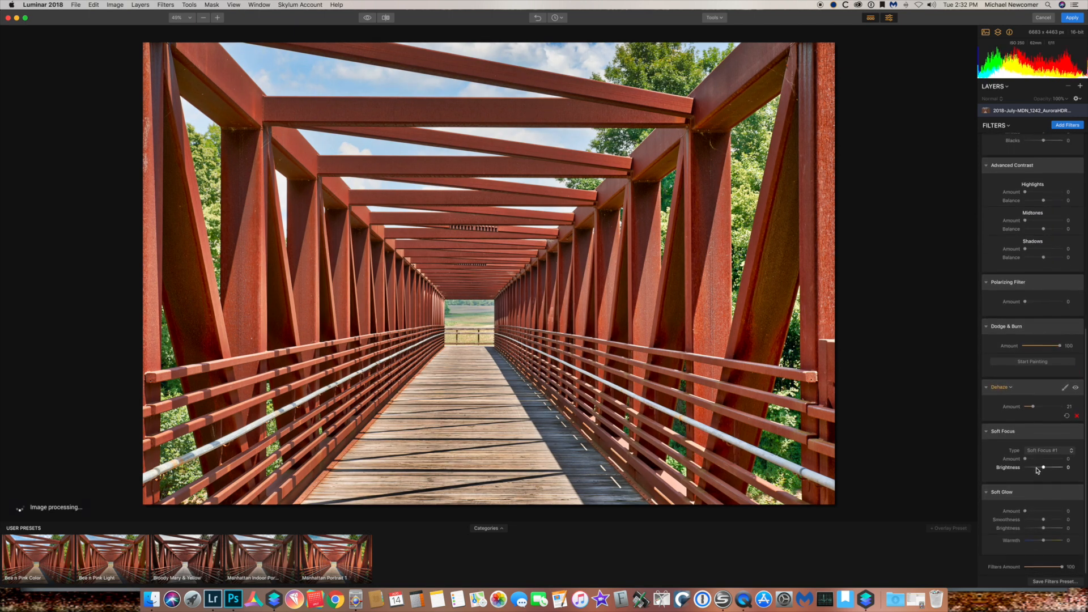
# Add a new adjustment layer above the bridge photo and load the Color1 workspace for it.
pyautogui.click(1081, 87)
pyautogui.click(1026, 94)
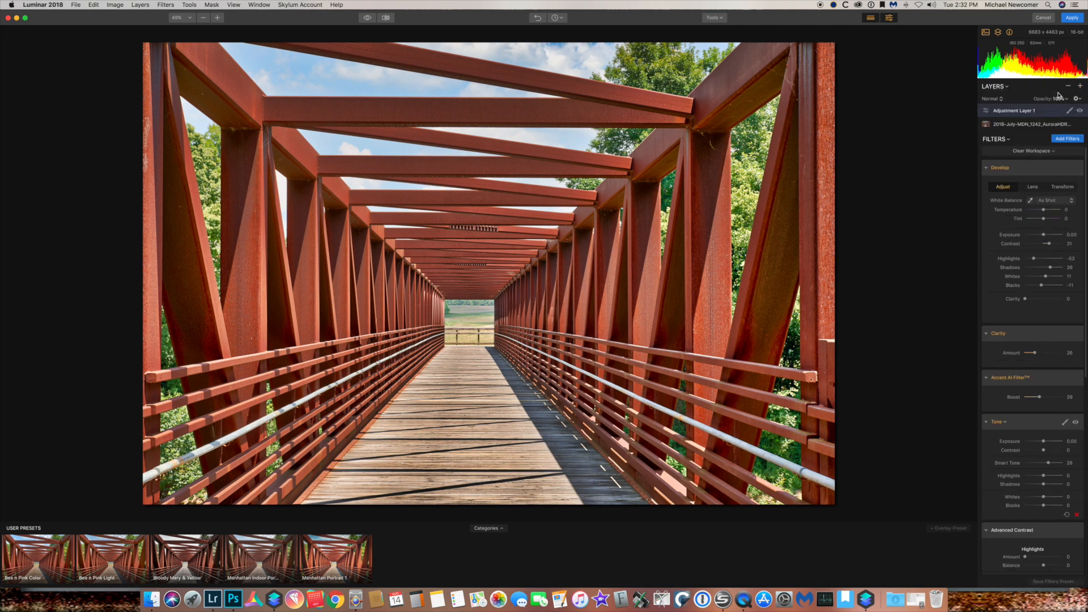
pyautogui.click(1034, 153)
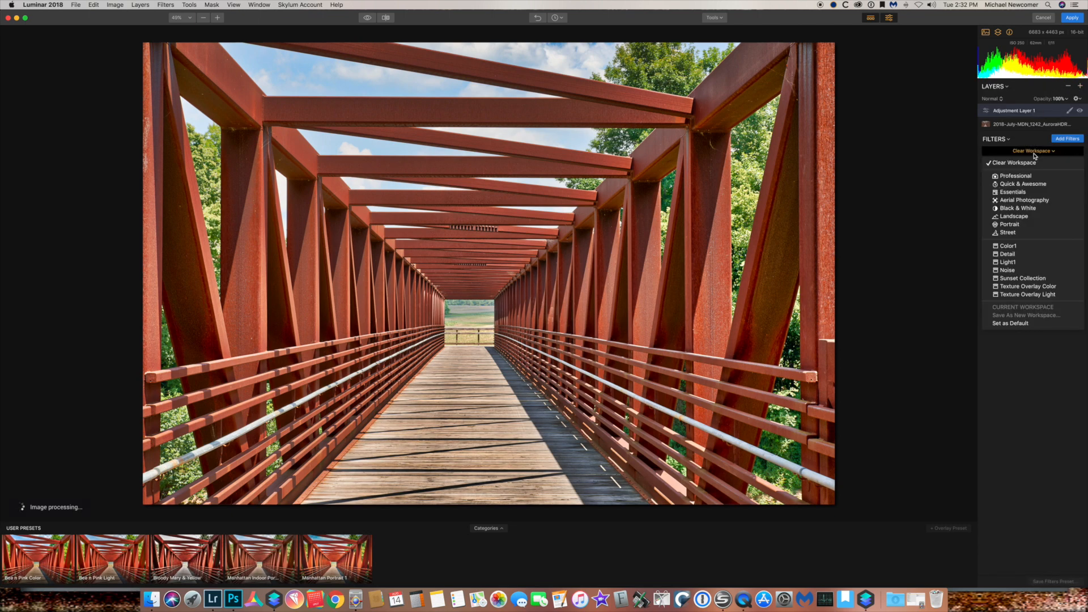
pyautogui.click(1026, 247)
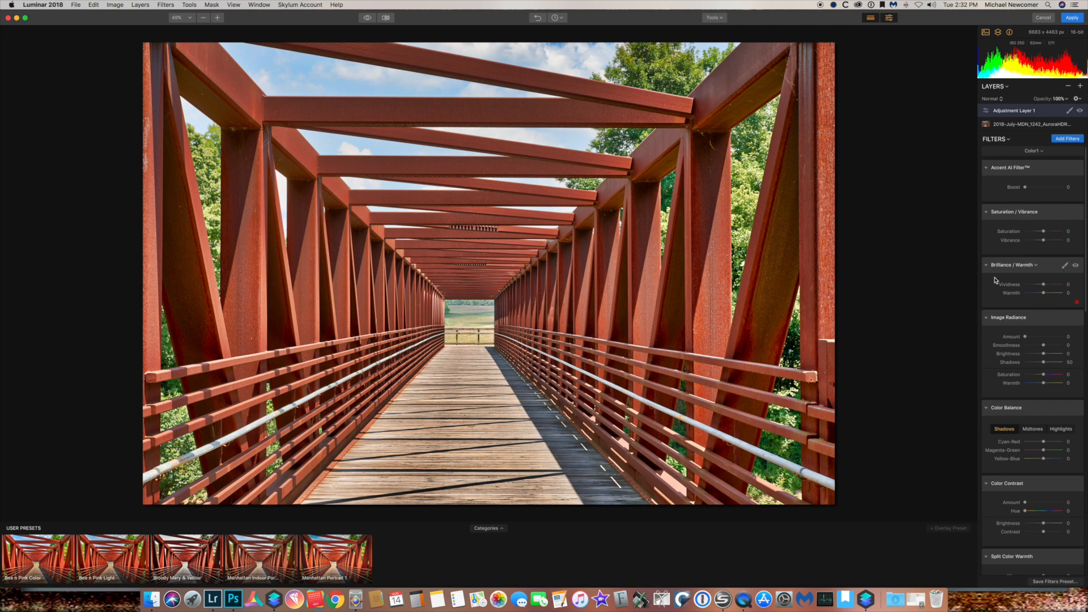
# Set the Brilliance / Warmth filter's vividness to 14 and the Color Balance midtones' Cyan-Red value to -7.
pyautogui.moveTo(1045, 285); pyautogui.dragTo(1046, 286)
pyautogui.scroll(-3, 1041, 326)
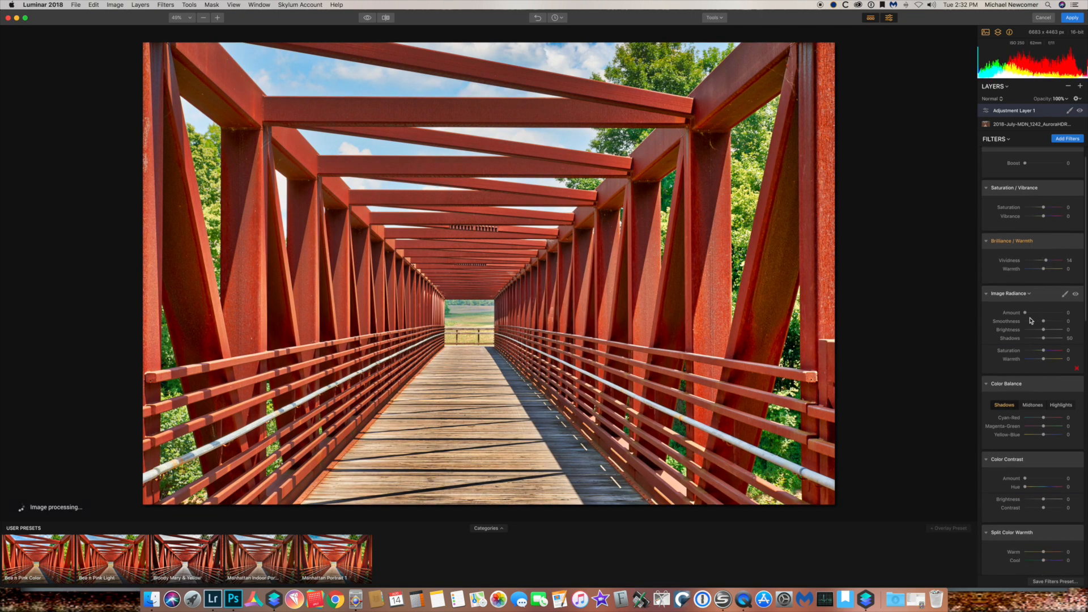
pyautogui.scroll(-3, 1038, 334)
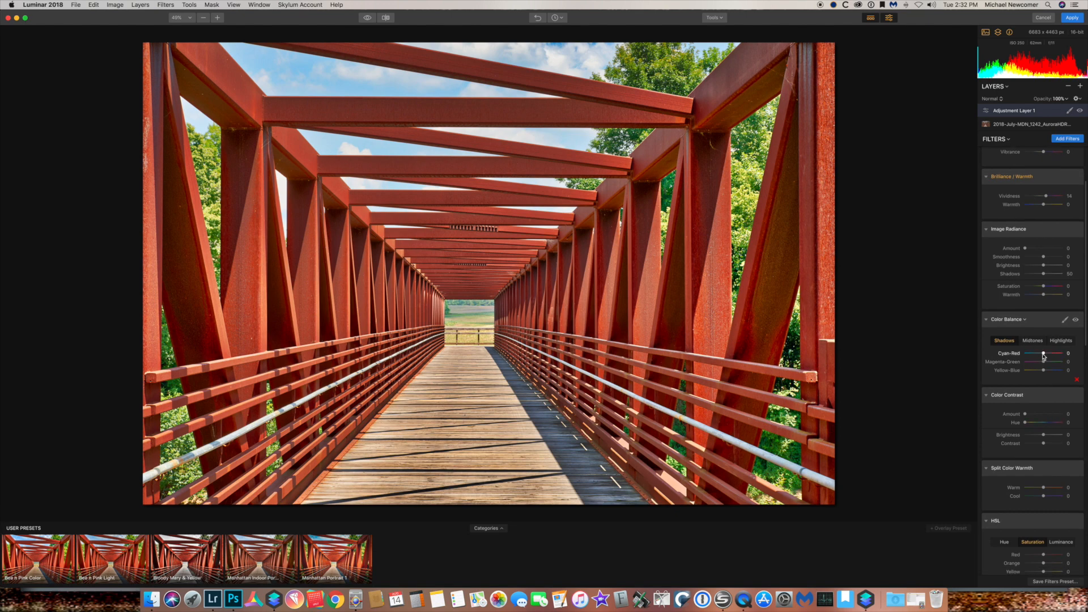
pyautogui.click(1039, 342)
pyautogui.moveTo(1044, 353); pyautogui.dragTo(1043, 355)
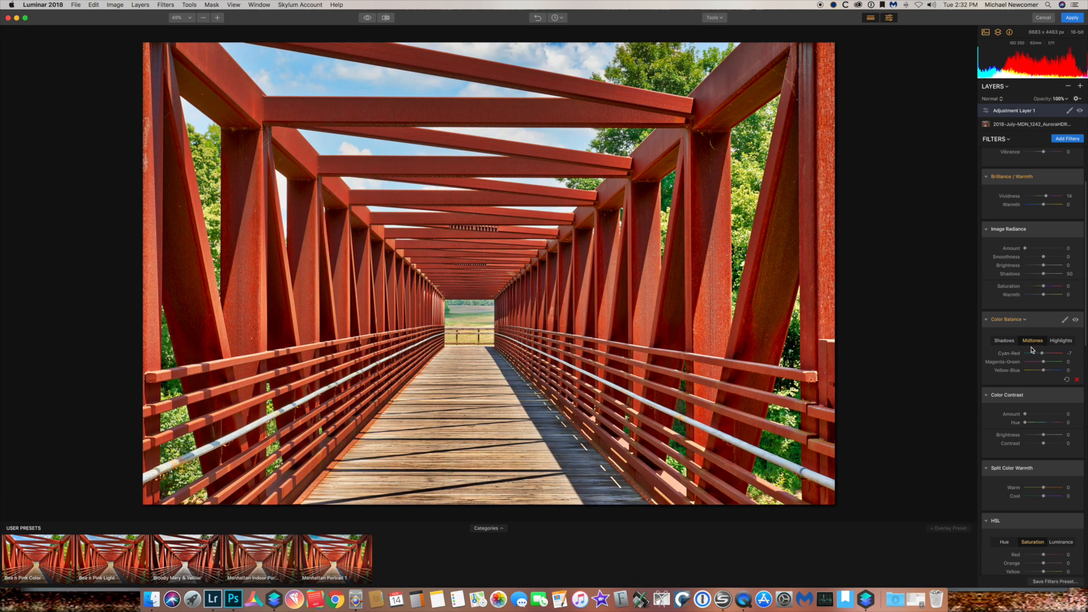
# Set the Color Contrast filter's amount to 24.
pyautogui.scroll(-5, 1037, 334)
pyautogui.scroll(-1, 1031, 309)
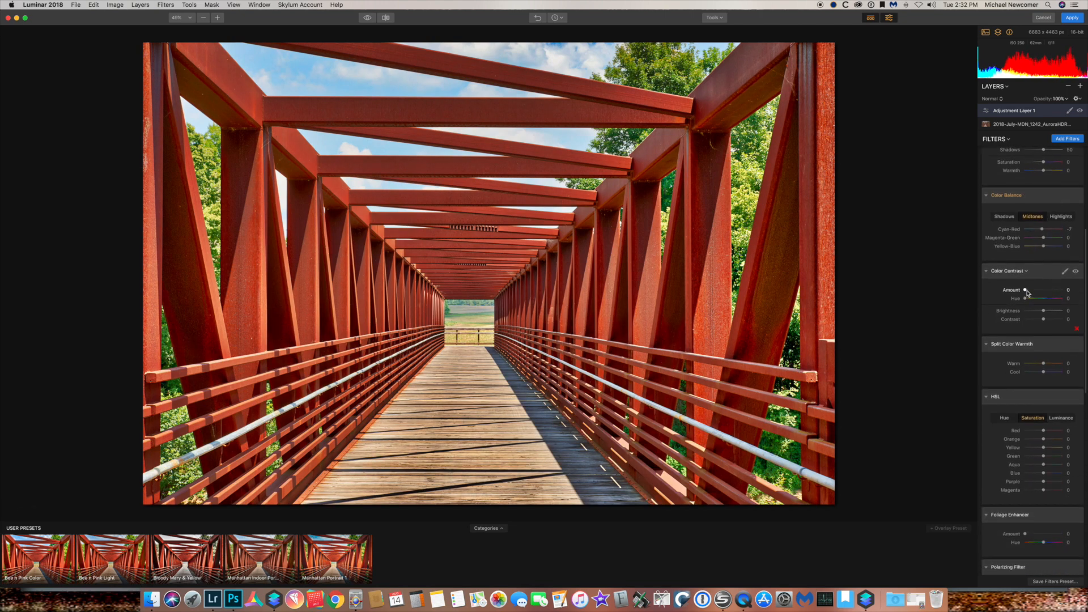
pyautogui.moveTo(1026, 292)
pyautogui.mouseDown()
pyautogui.moveTo(1037, 293)
pyautogui.moveTo(1032, 302)
pyautogui.moveTo(1011, 300)
pyautogui.moveTo(1034, 294)
pyautogui.mouseUp()
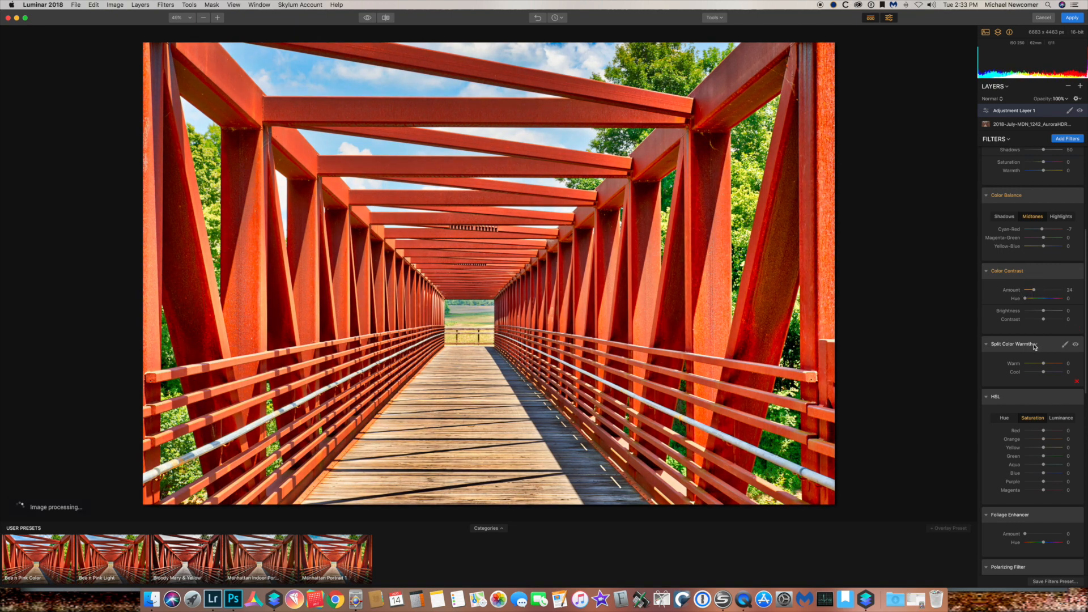
# In the HSL filter, raise red saturation slightly, set orange saturation to -13 and set orange luminance to -17.
pyautogui.scroll(-5, 1040, 306)
pyautogui.moveTo(1044, 316); pyautogui.dragTo(1042, 321)
pyautogui.scroll(-2, 1035, 386)
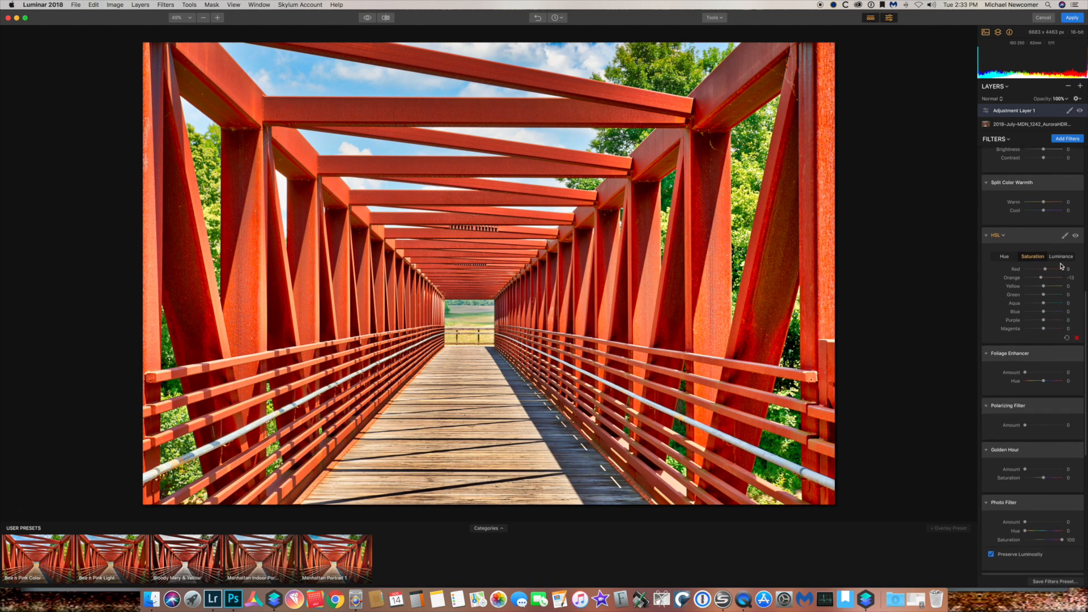
pyautogui.click(1061, 256)
pyautogui.moveTo(1046, 278); pyautogui.dragTo(1041, 279)
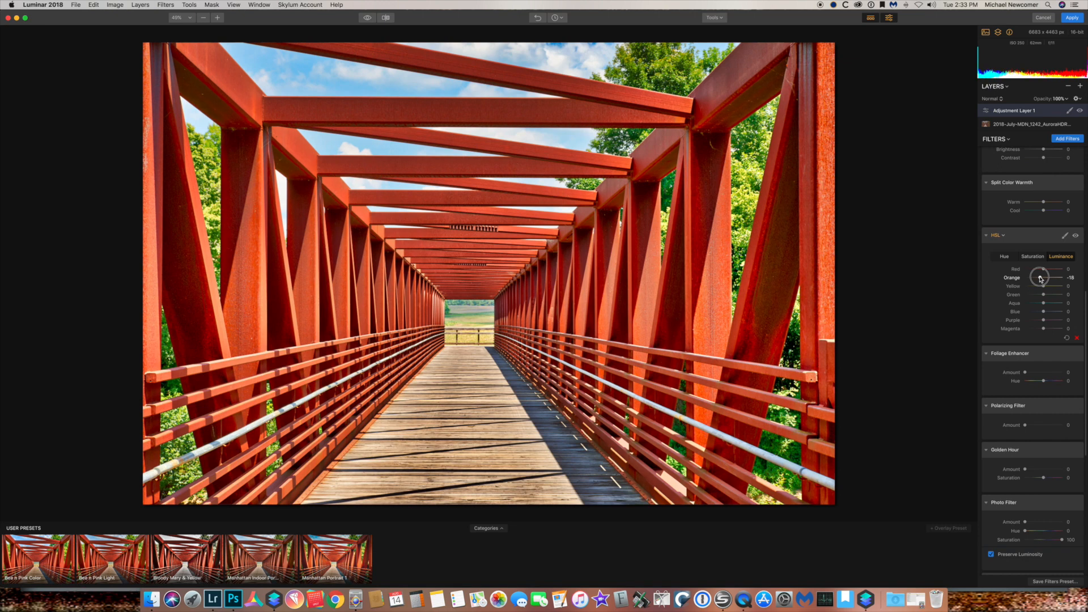
pyautogui.scroll(-5, 1031, 335)
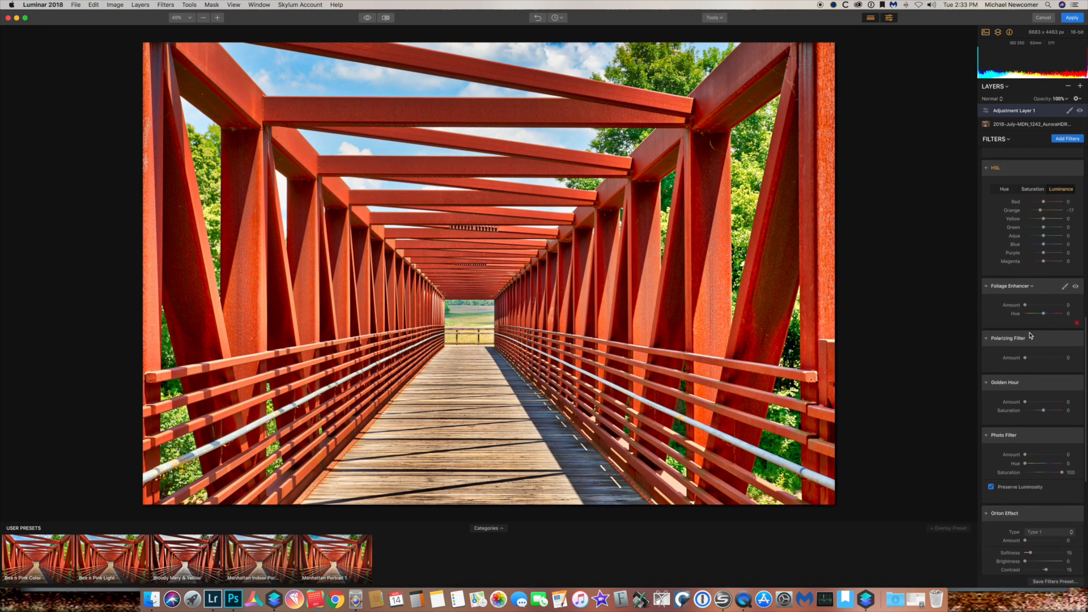
pyautogui.scroll(-8, 1031, 335)
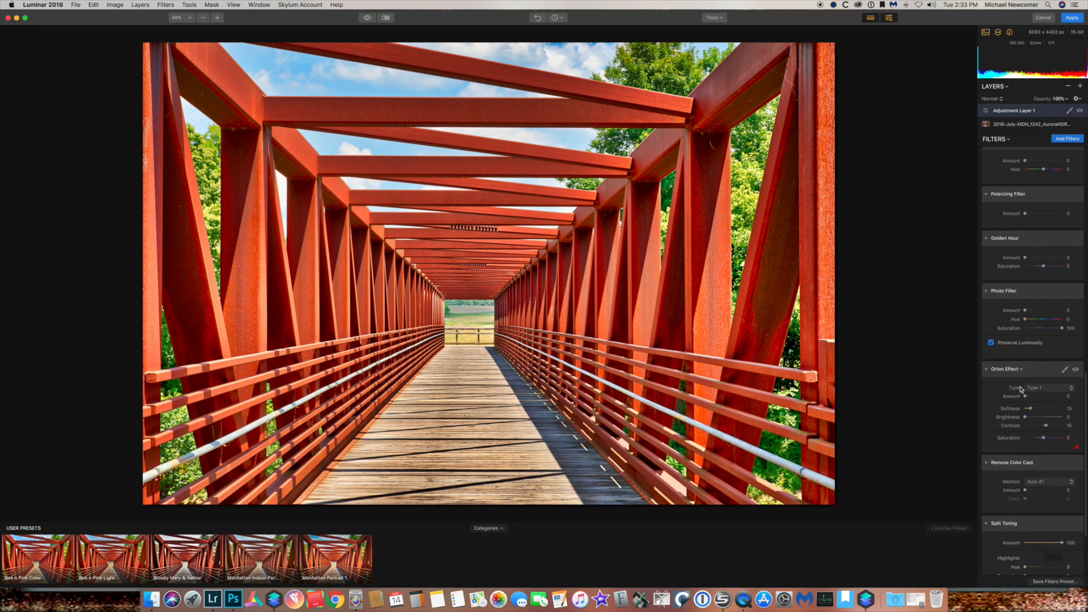
pyautogui.scroll(-3, 1022, 391)
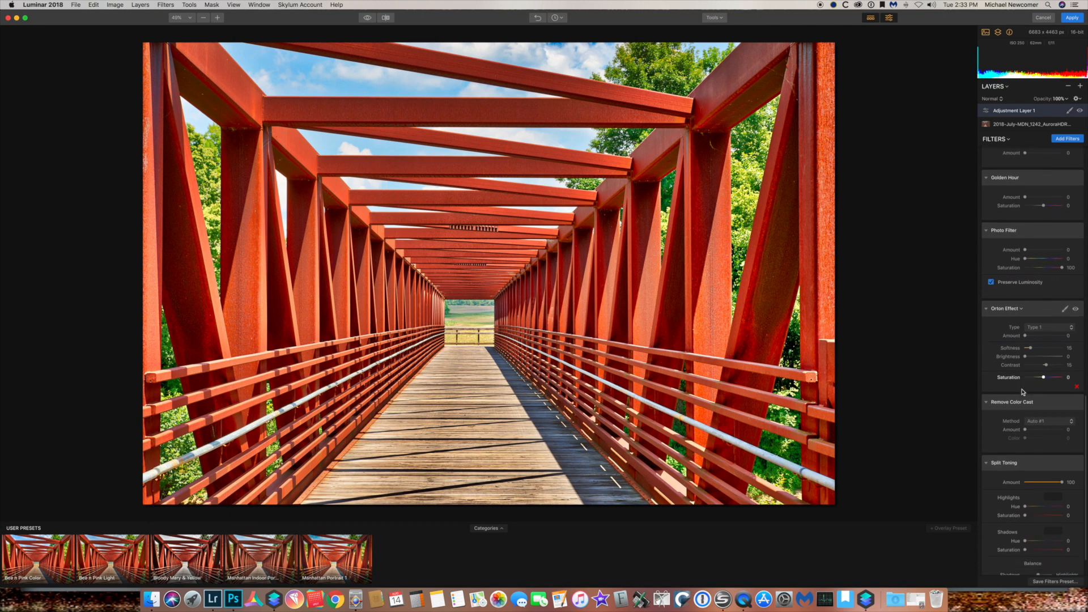
# Add a second adjustment layer and load the Detail workspace for it.
pyautogui.click(1081, 88)
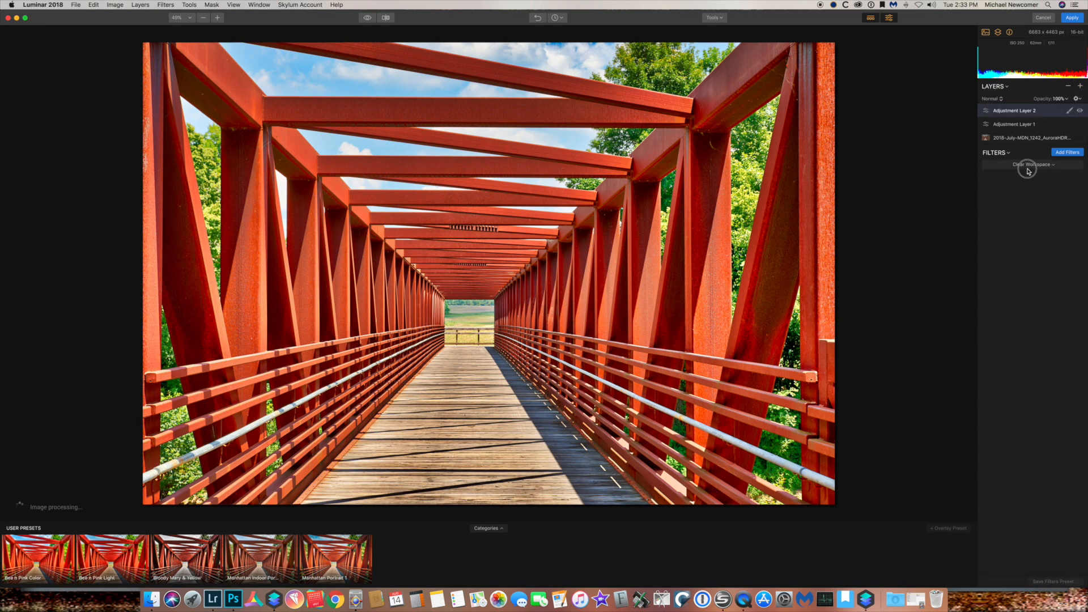
pyautogui.click(1030, 165)
pyautogui.click(1015, 268)
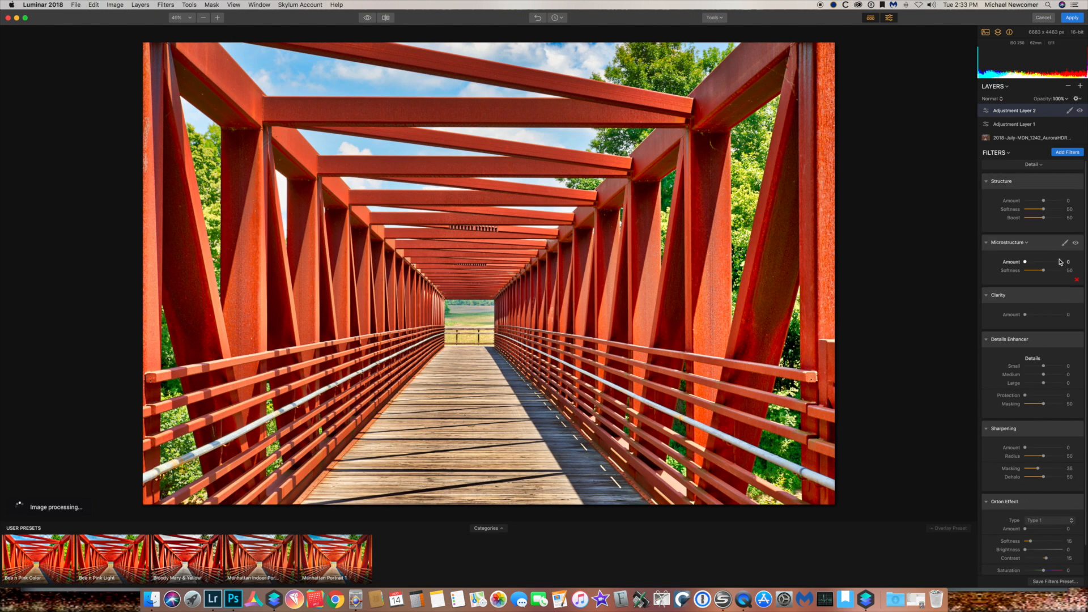
# Set the Structure filter's amount to 29 on the second adjustment layer.
pyautogui.moveTo(1045, 202); pyautogui.dragTo(1048, 202)
pyautogui.moveTo(1046, 202); pyautogui.dragTo(1049, 203)
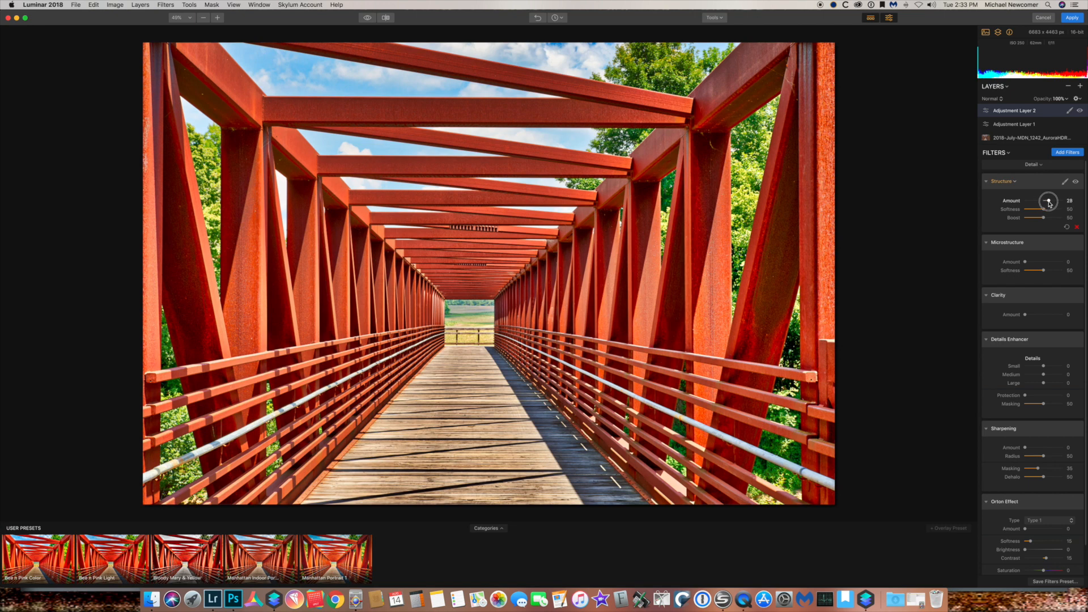
pyautogui.moveTo(1049, 203); pyautogui.dragTo(1050, 203)
# Set the Details Enhancer's small details to 37 and medium details to 39.
pyautogui.scroll(-1, 1037, 346)
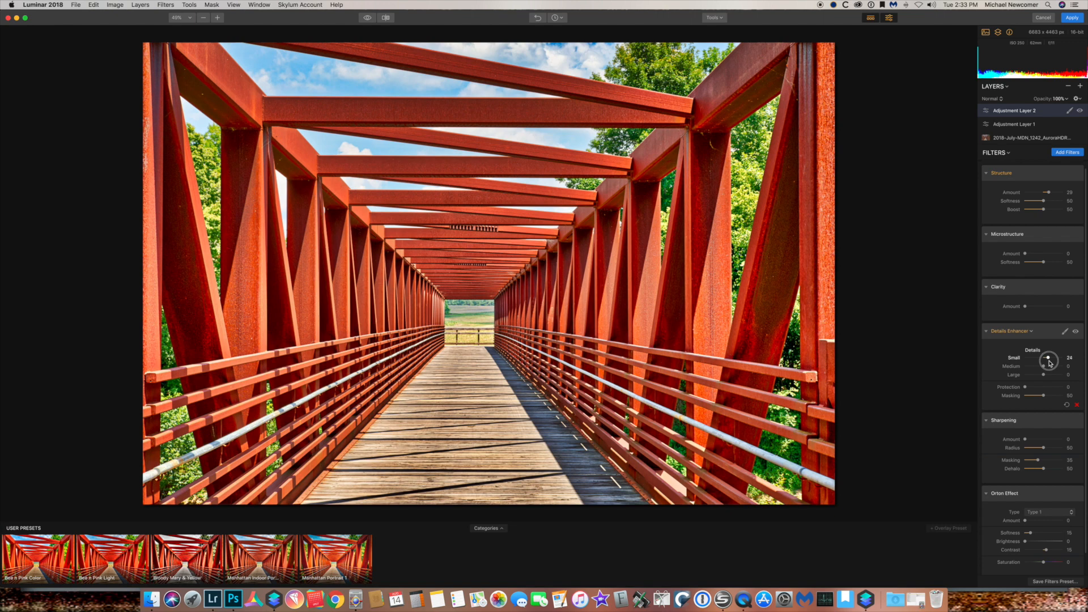
pyautogui.click(1045, 367)
pyautogui.moveTo(1052, 368); pyautogui.dragTo(1054, 368)
pyautogui.scroll(-1, 1053, 362)
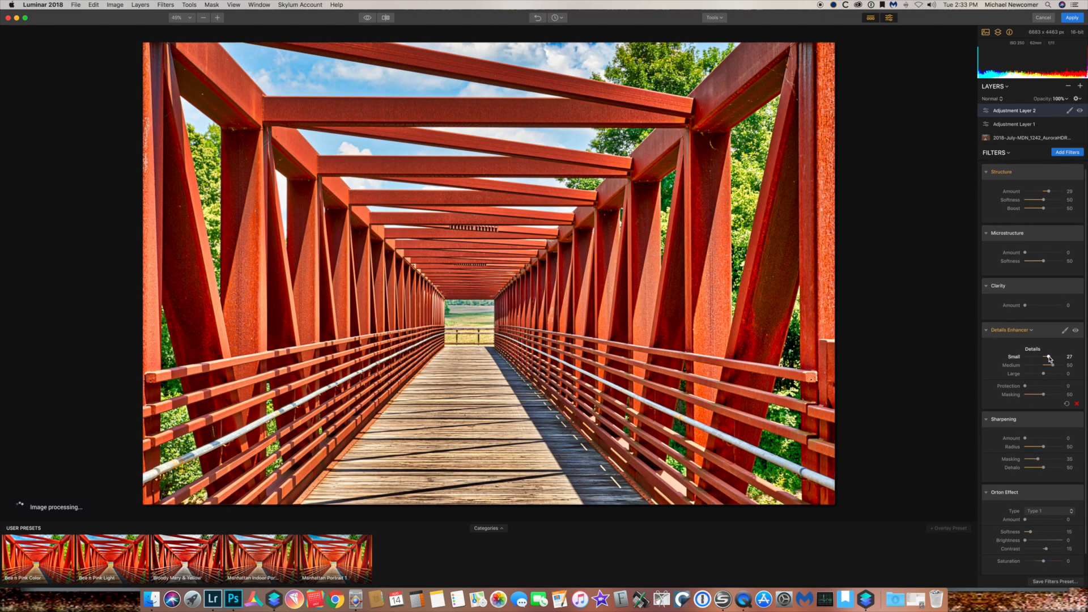
pyautogui.click(1050, 354)
pyautogui.moveTo(1051, 355); pyautogui.dragTo(1051, 362)
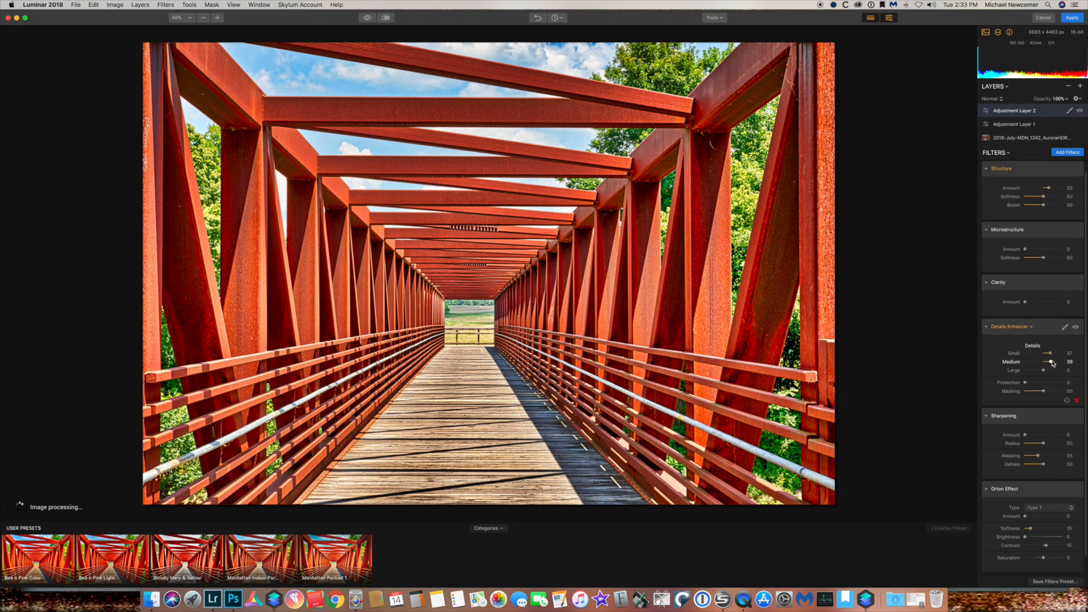
# Compare the edited bridge photo with the original and look over the remaining detail filters.
pyautogui.click(366, 18)
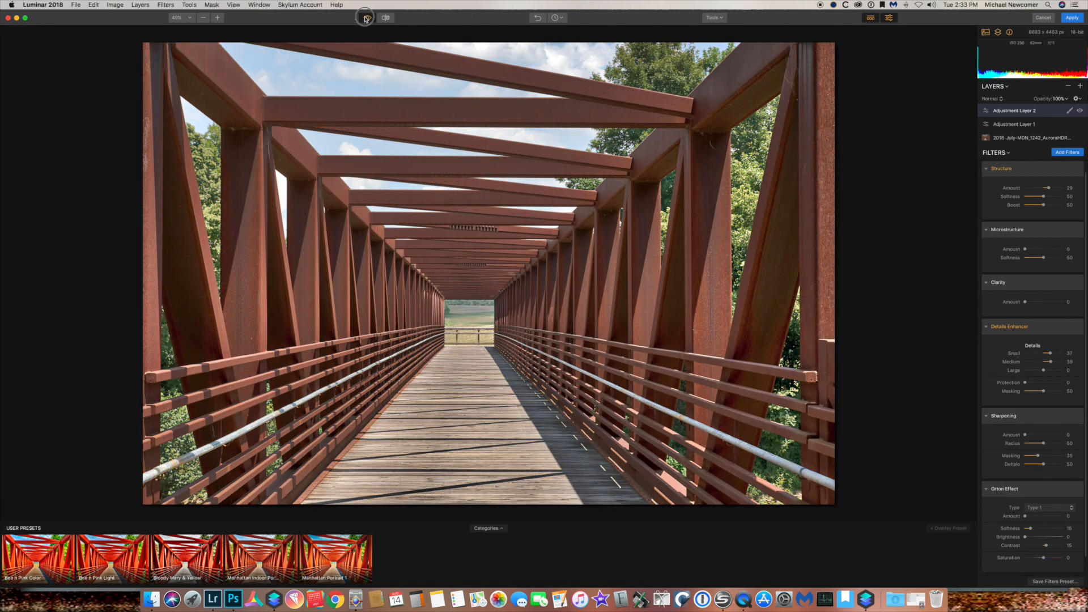
pyautogui.moveTo(366, 18); pyautogui.dragTo(367, 18)
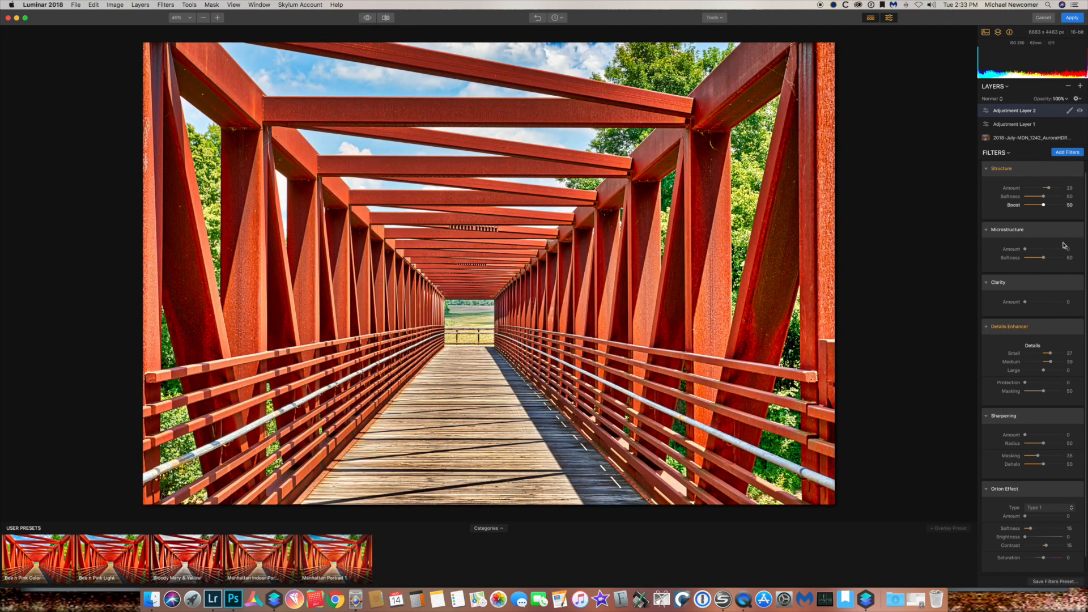
pyautogui.scroll(-2, 1025, 415)
pyautogui.scroll(-1, 1026, 420)
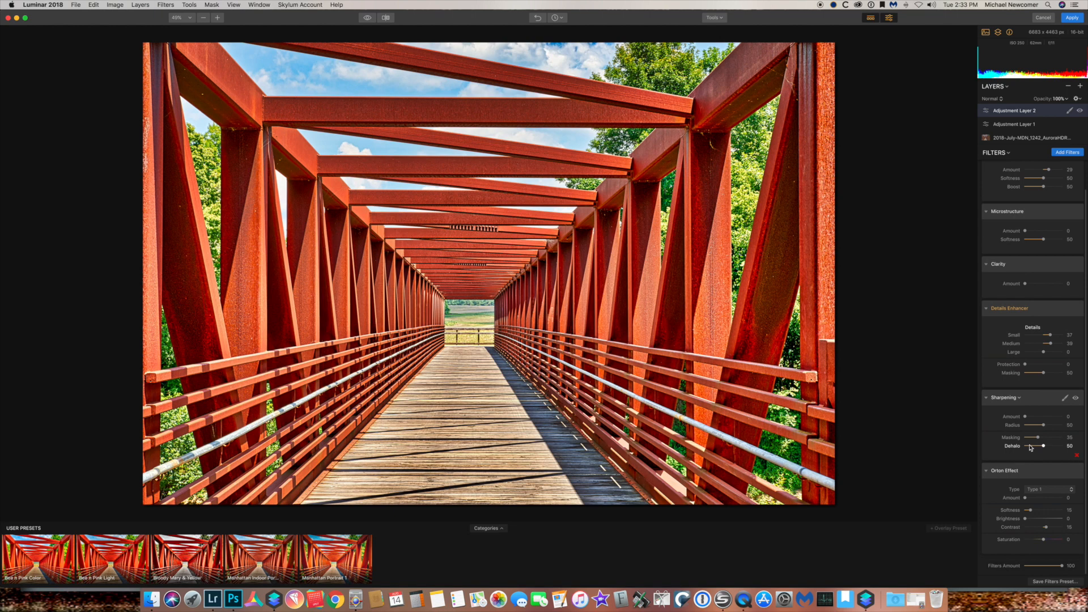
# Add a third adjustment layer and load the Detail workspace for it.
pyautogui.click(1081, 86)
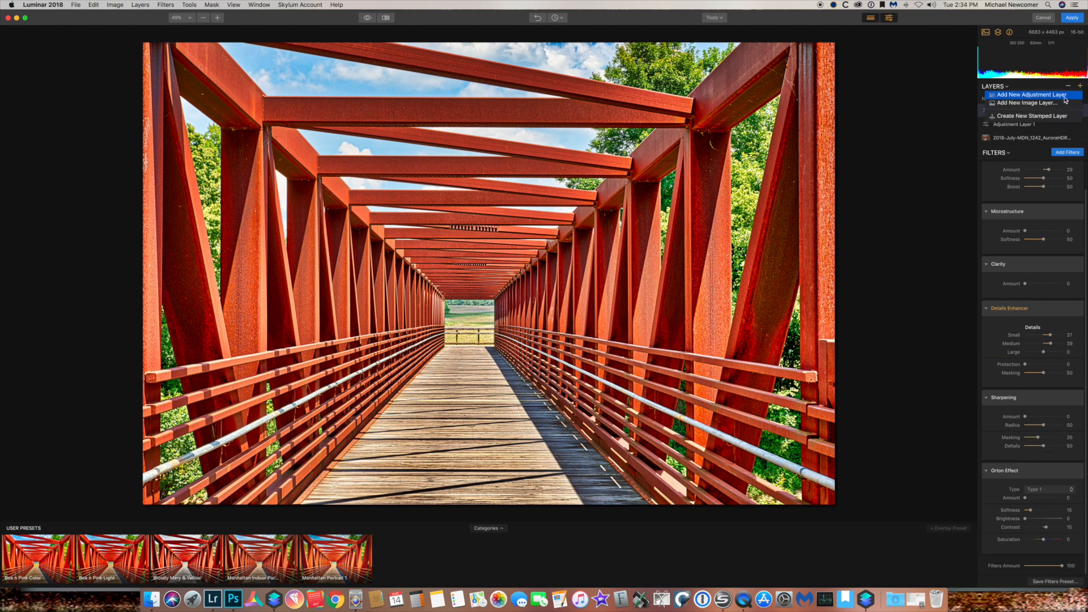
pyautogui.click(1065, 96)
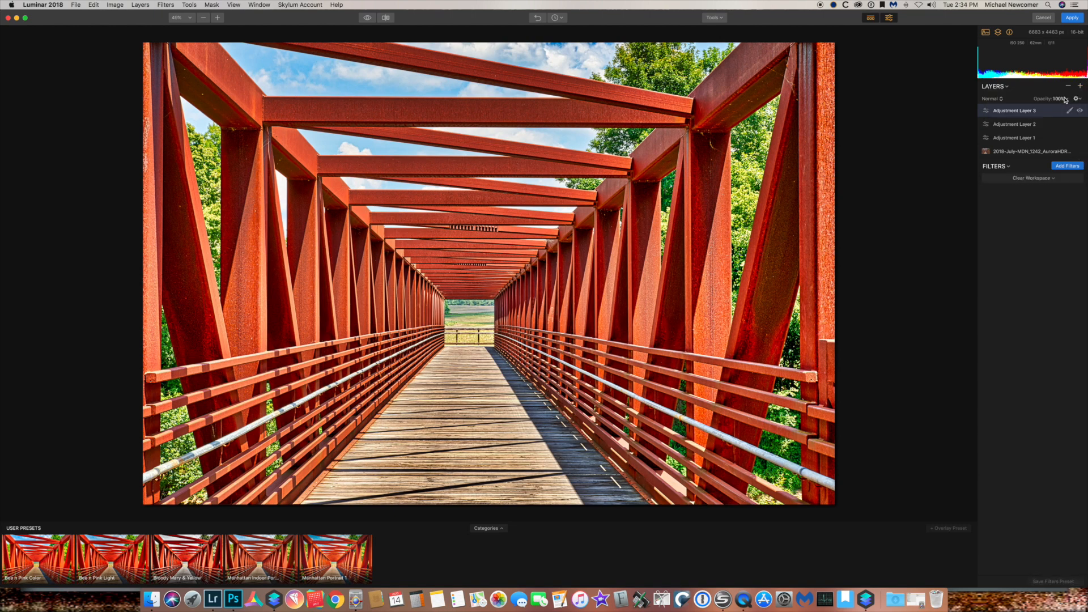
pyautogui.click(1033, 178)
pyautogui.click(1028, 282)
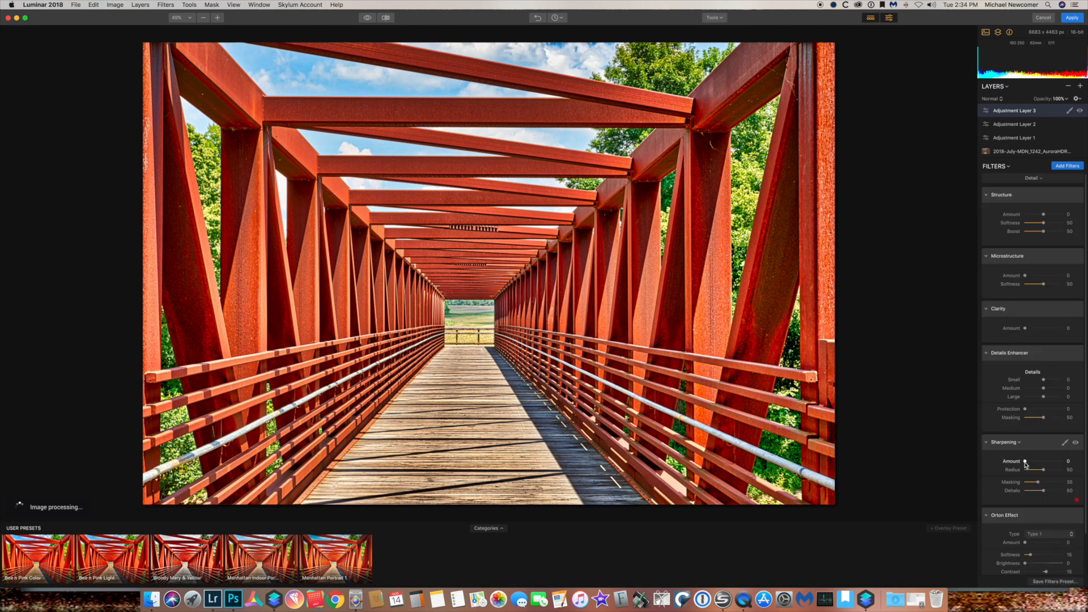
# Set the Sharpening filter's amount to 30, comparing the photo with and without the filter at 100% zoom.
pyautogui.moveTo(1025, 464); pyautogui.dragTo(1036, 463)
pyautogui.click(563, 275)
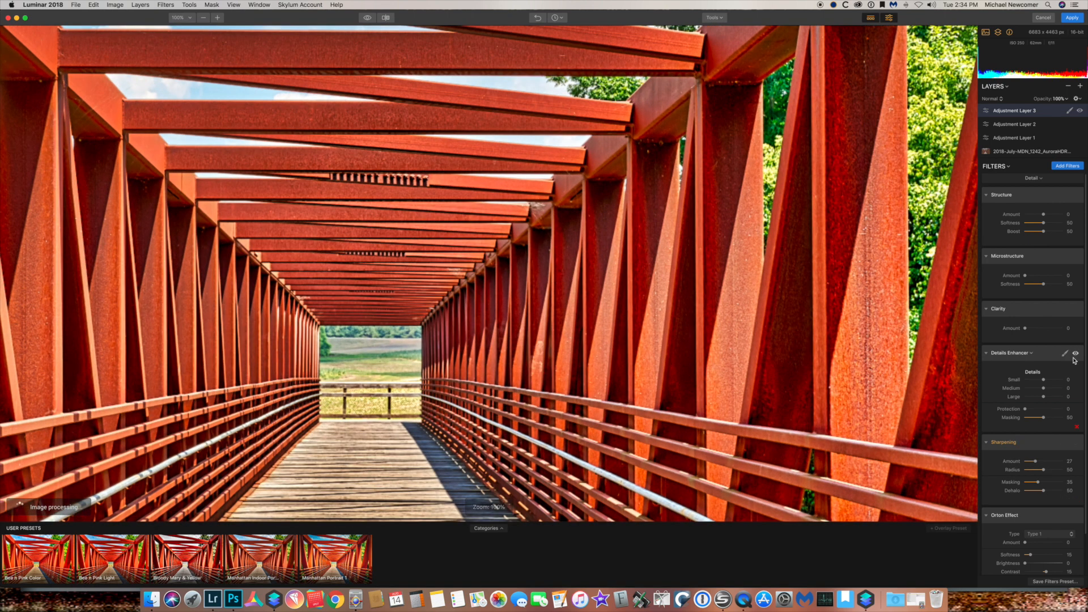
pyautogui.moveTo(1035, 462); pyautogui.dragTo(1036, 462)
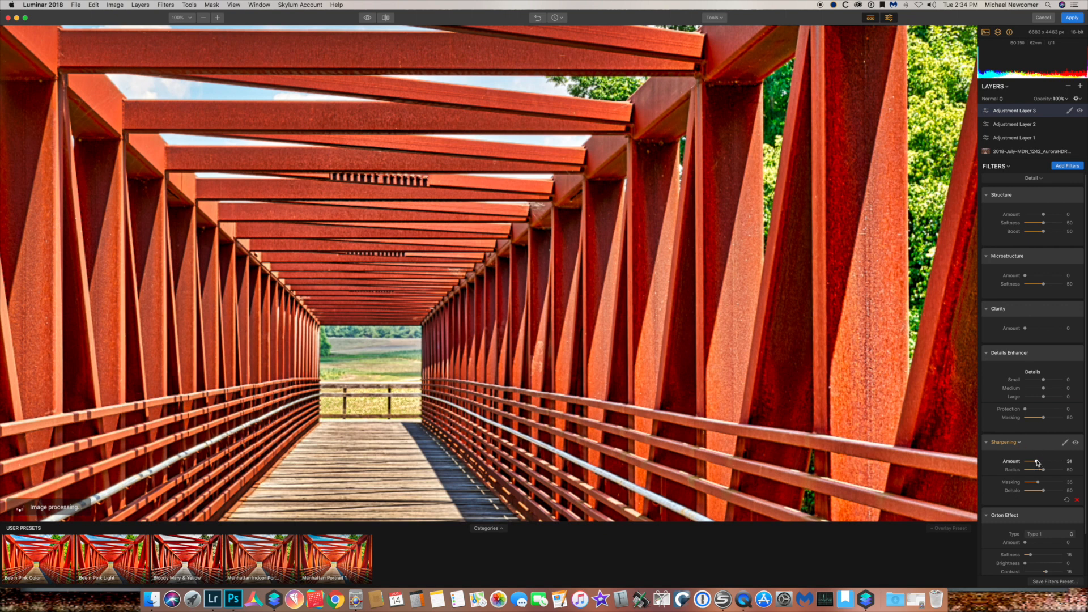
pyautogui.click(1077, 444)
pyautogui.click(1076, 444)
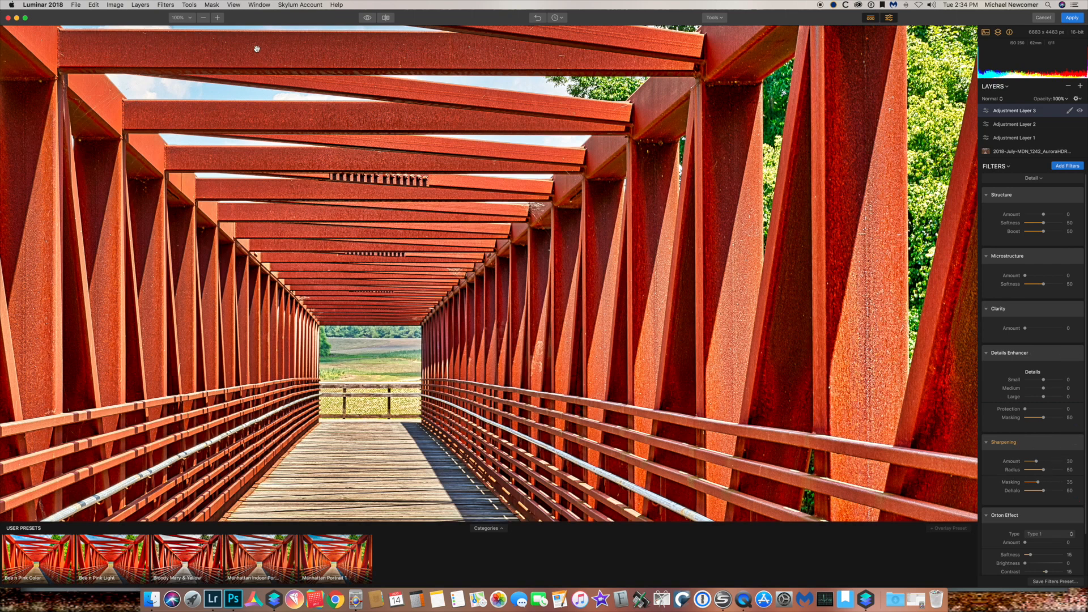
pyautogui.click(180, 18)
pyautogui.click(181, 30)
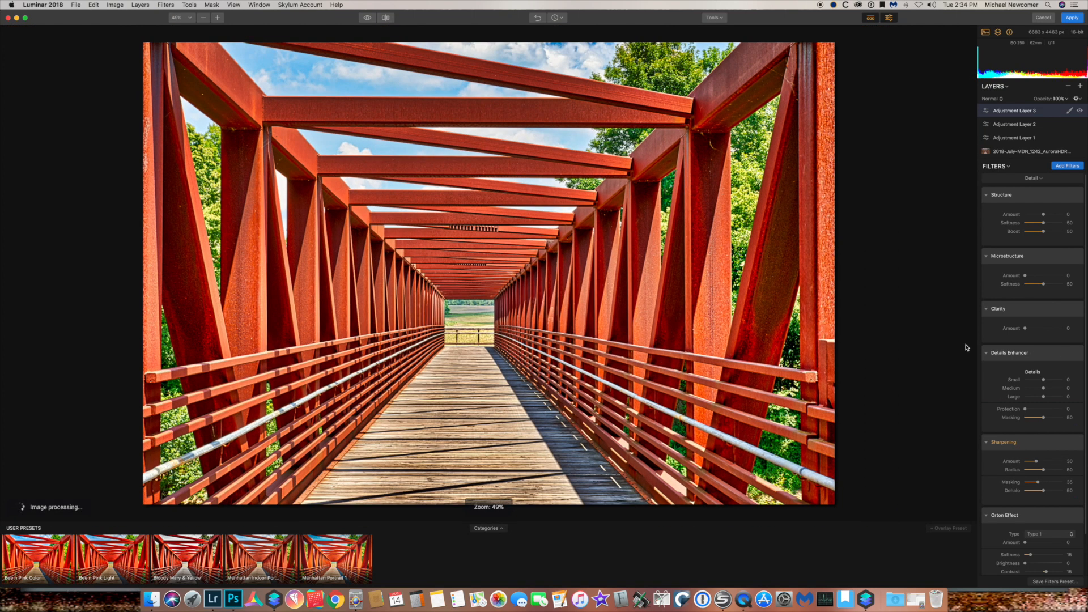
# Lower the yellow luminance in the HSL filter of Adjustment Layer 1, and reselect Adjustment Layer 3.
pyautogui.scroll(-1, 1020, 431)
pyautogui.scroll(-2, 1023, 427)
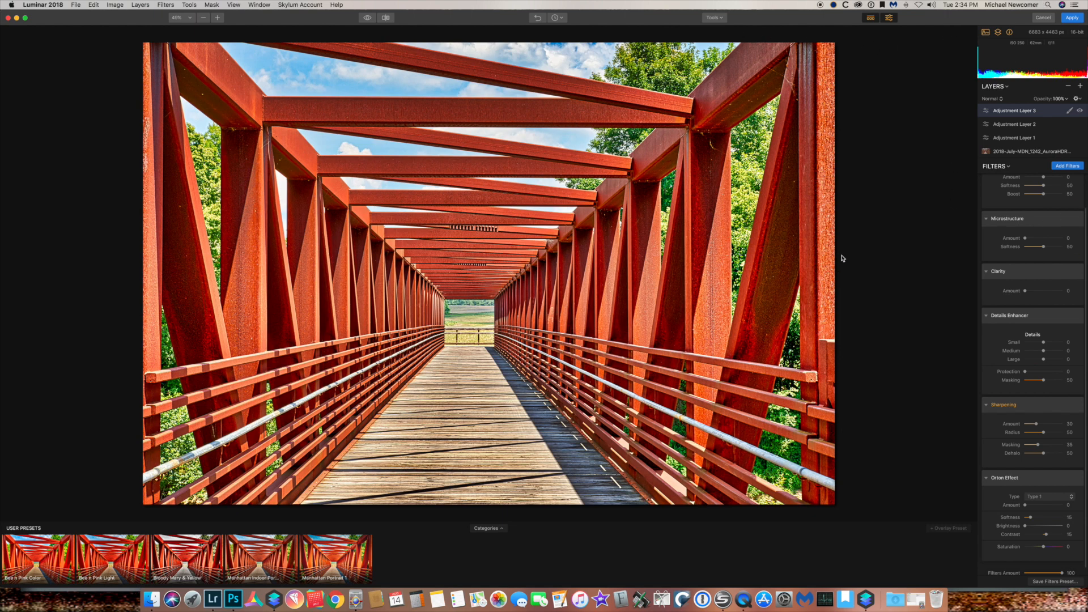
pyautogui.click(1019, 128)
pyautogui.click(1015, 138)
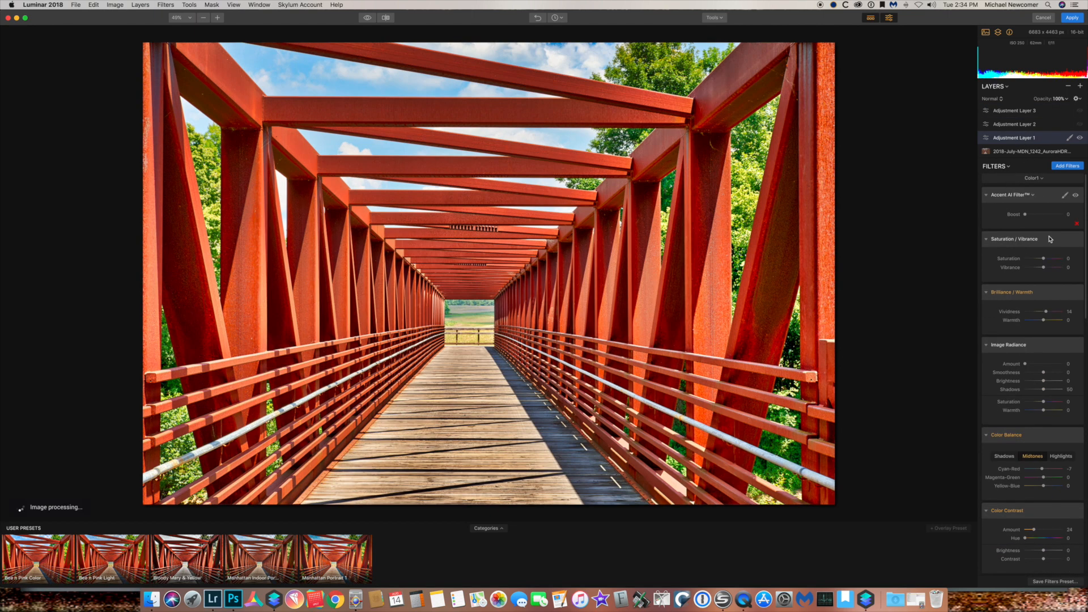
pyautogui.scroll(-2, 1023, 452)
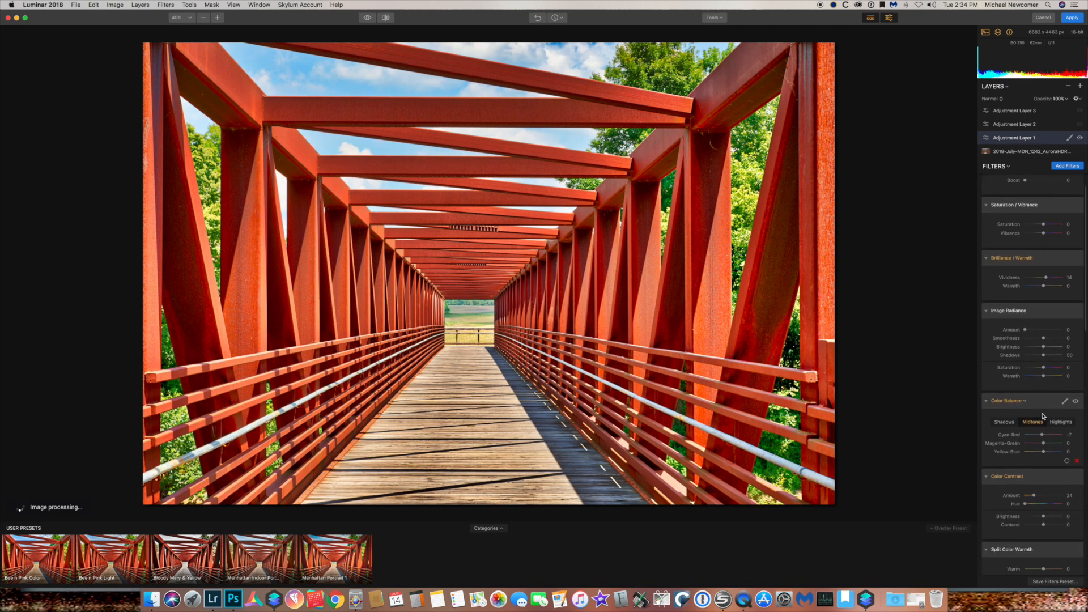
pyautogui.scroll(-8, 1043, 416)
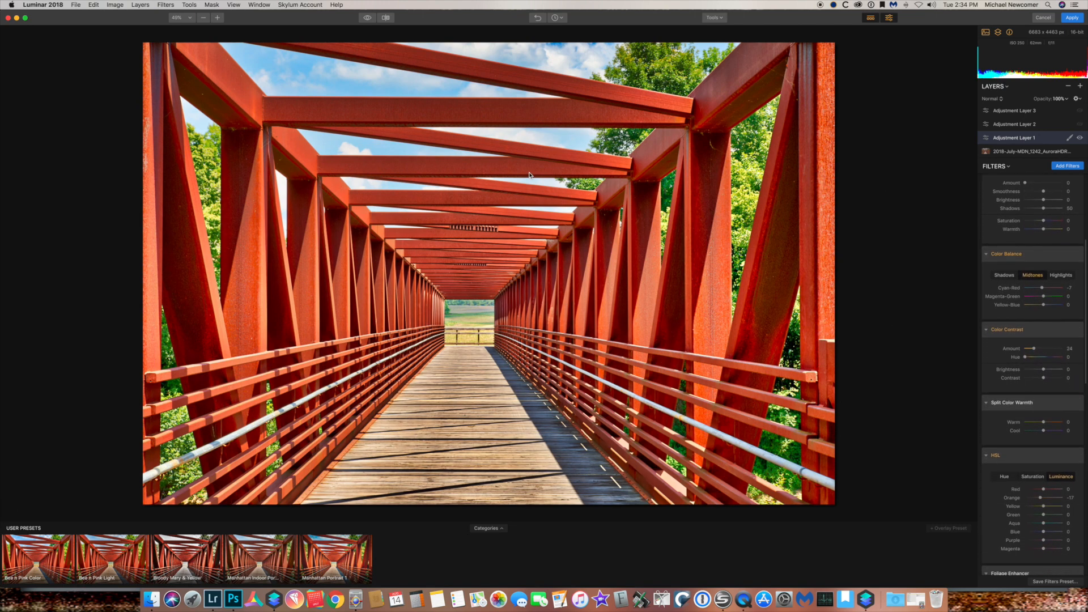
pyautogui.scroll(-4, 1023, 457)
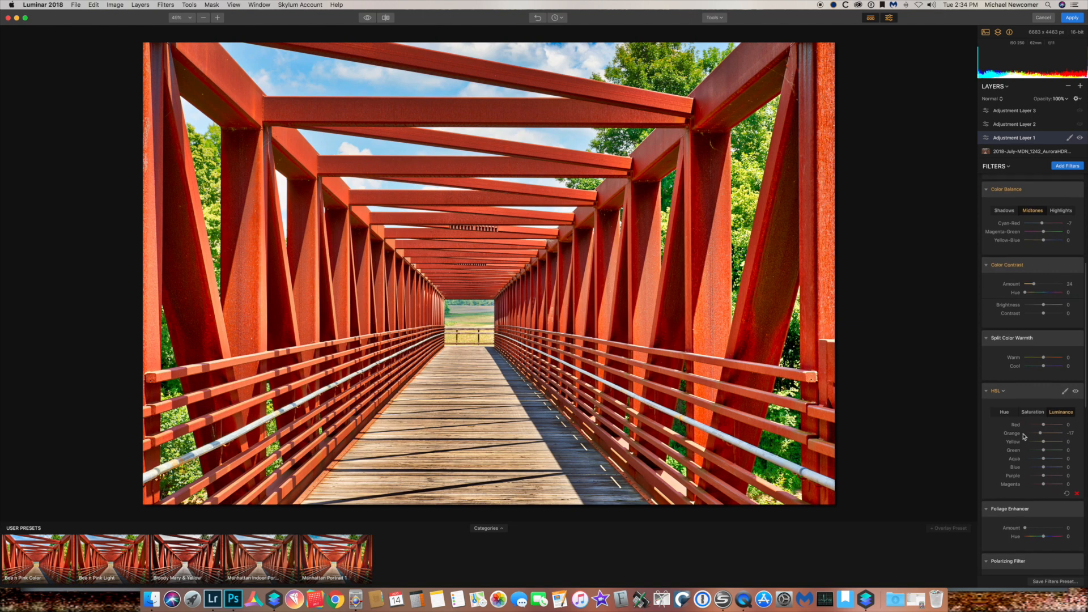
pyautogui.moveTo(1044, 438); pyautogui.dragTo(1036, 431)
pyautogui.click(1020, 111)
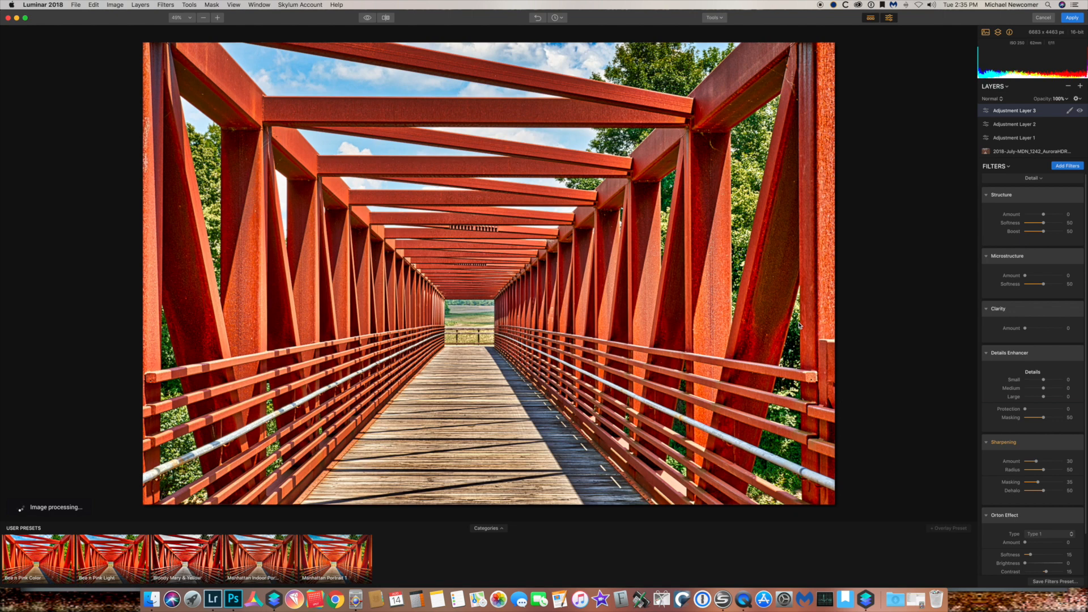
# Apply the Luminar edits to return to Lightroom, and delete the intermediate AuroraHDR2018-edit TIFF of photo 1242 from disk.
pyautogui.click(1073, 18)
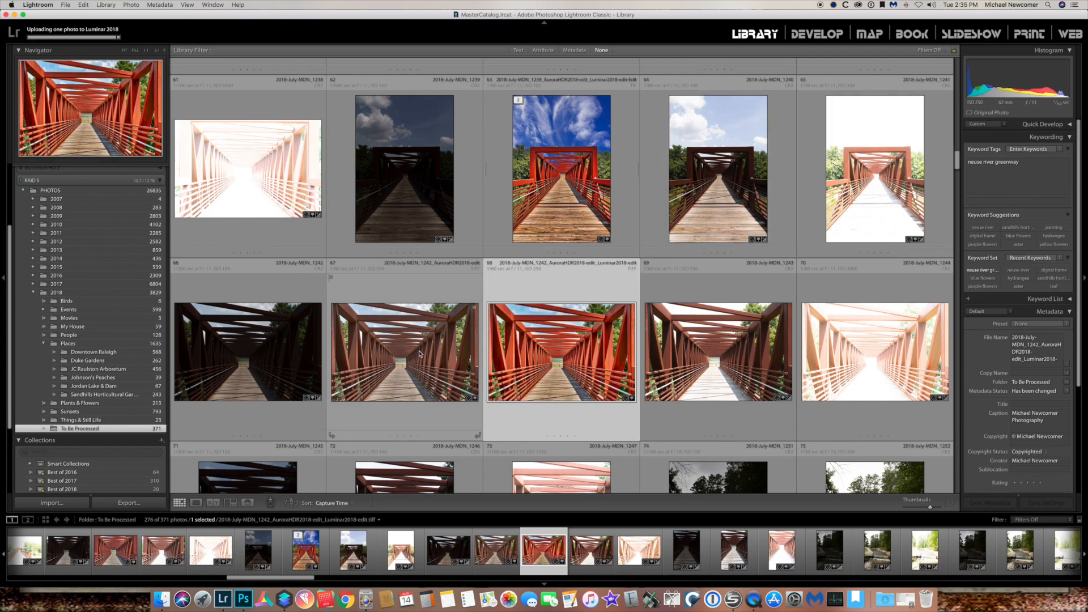
pyautogui.click(393, 367)
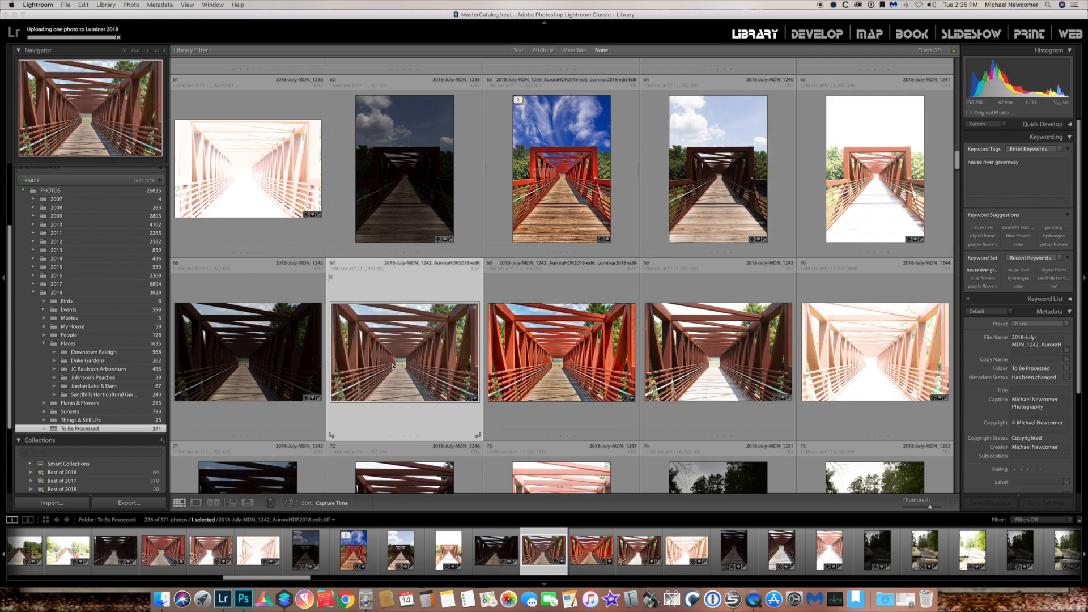
pyautogui.press('Delete')
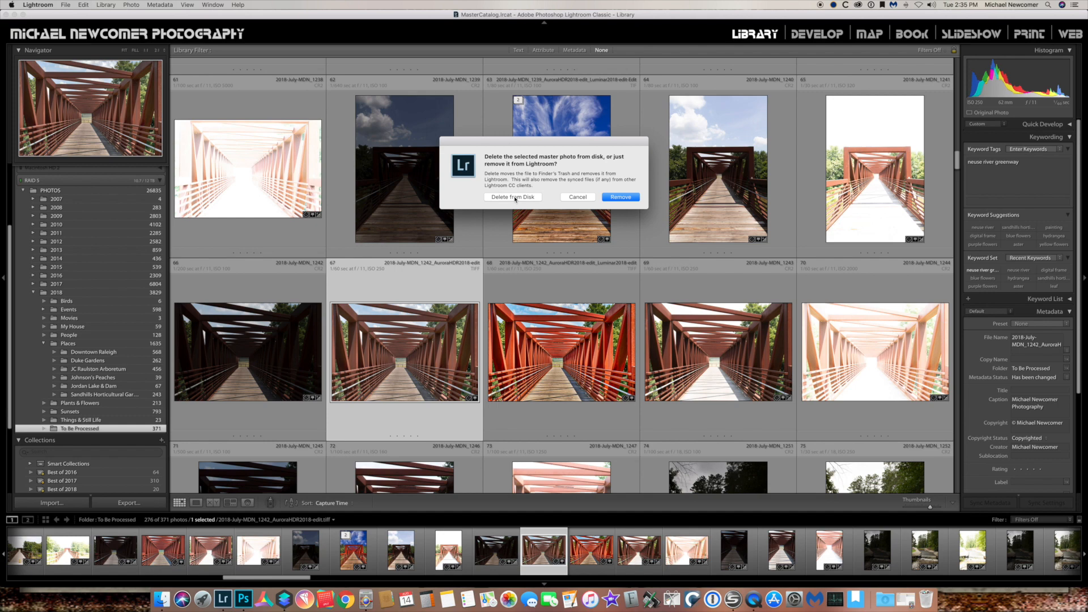
pyautogui.click(513, 197)
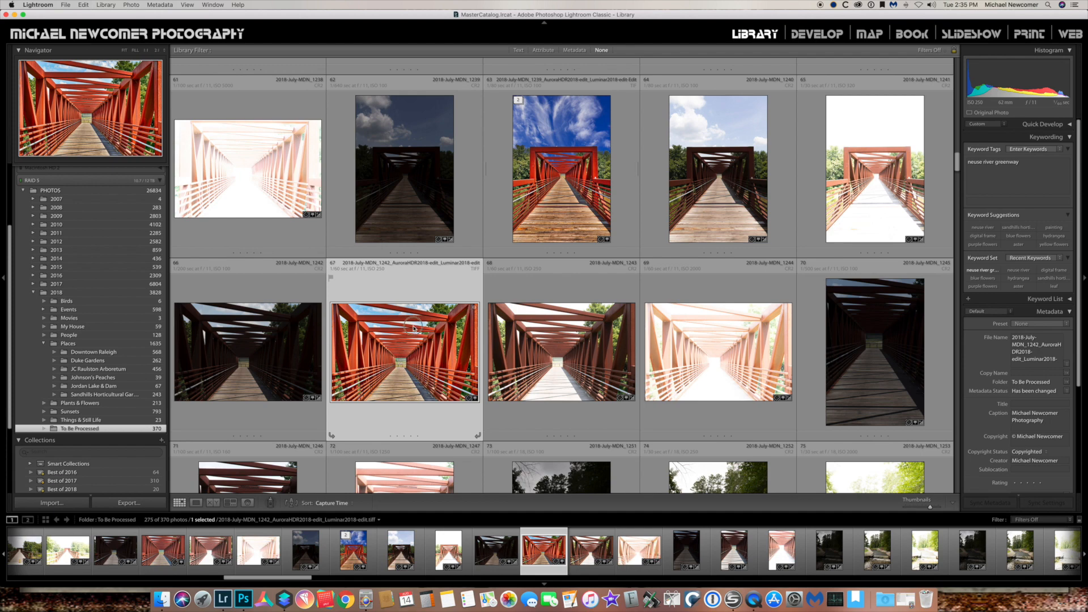
# View the Luminar-edited bridge TIFF enlarged and open it in Photoshop CC 2018 for editing.
pyautogui.doubleClick(413, 326)
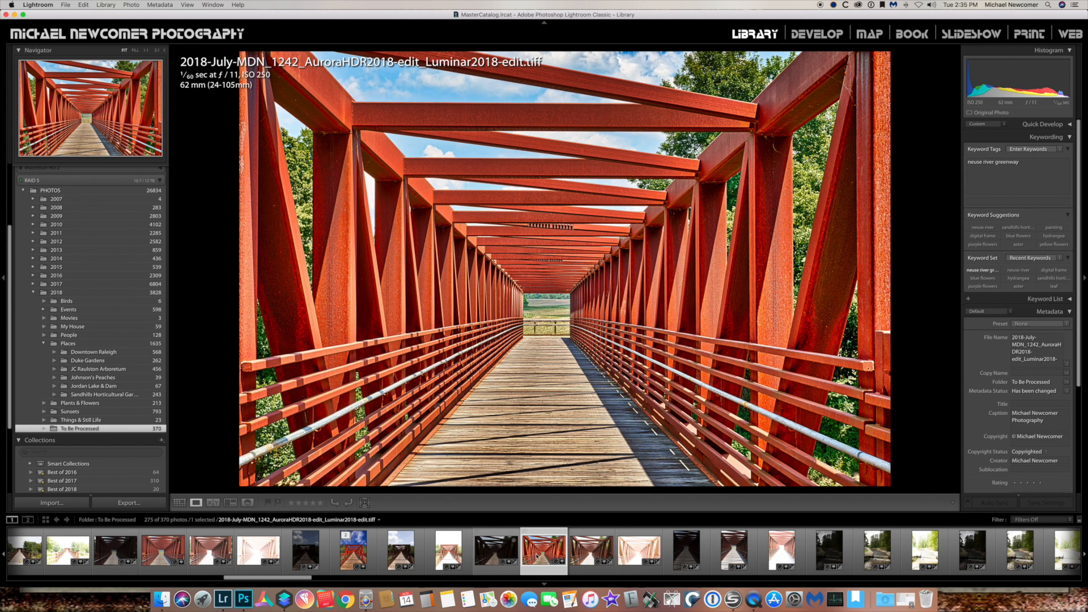
pyautogui.moveTo(536, 559); pyautogui.dragTo(243, 596)
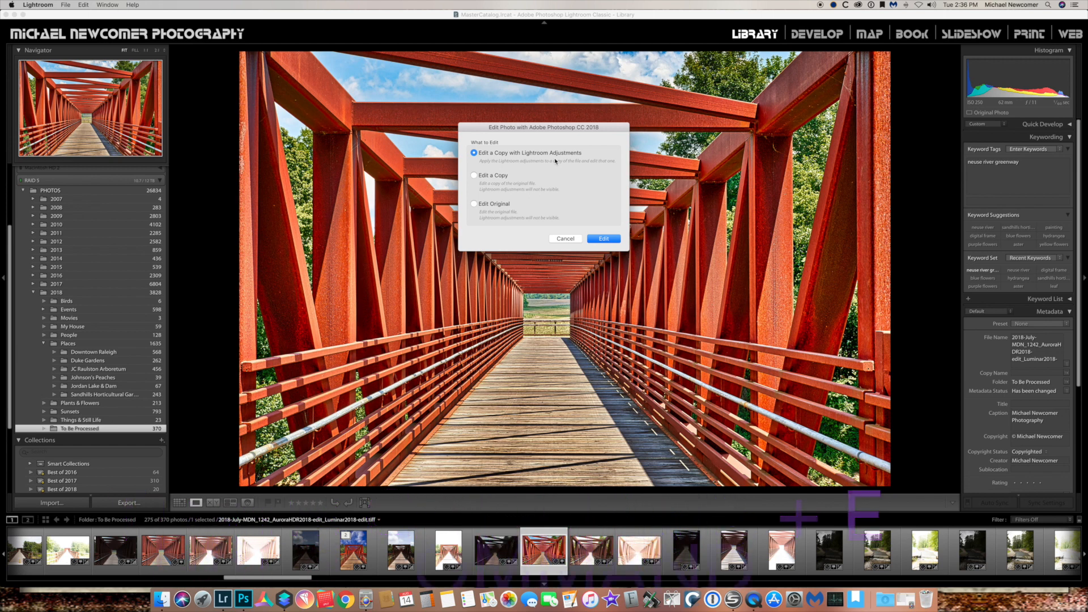
pyautogui.press('Return')
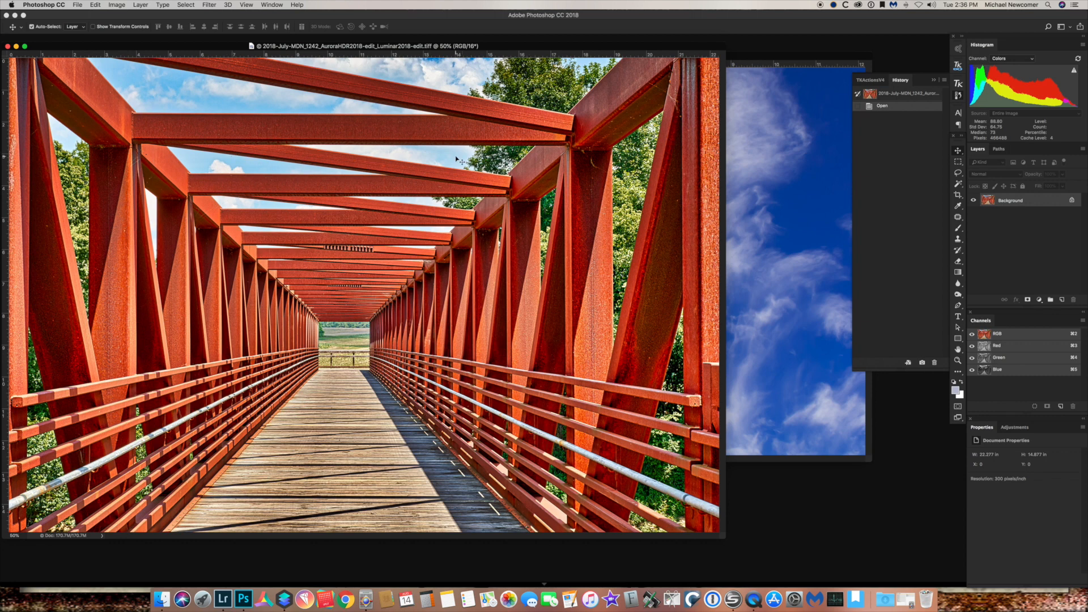
# Duplicate the Background layer, hide the original, and select the sky above the nearest crossbeam on the copy with the Magic Wand.
pyautogui.moveTo(1037, 200); pyautogui.dragTo(1063, 300)
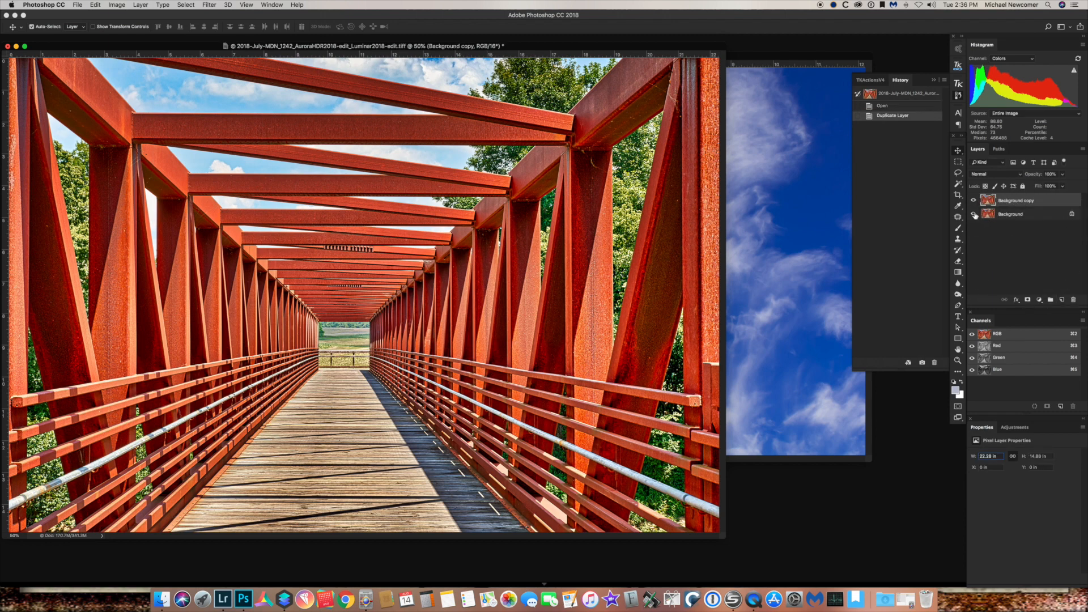
pyautogui.click(960, 184)
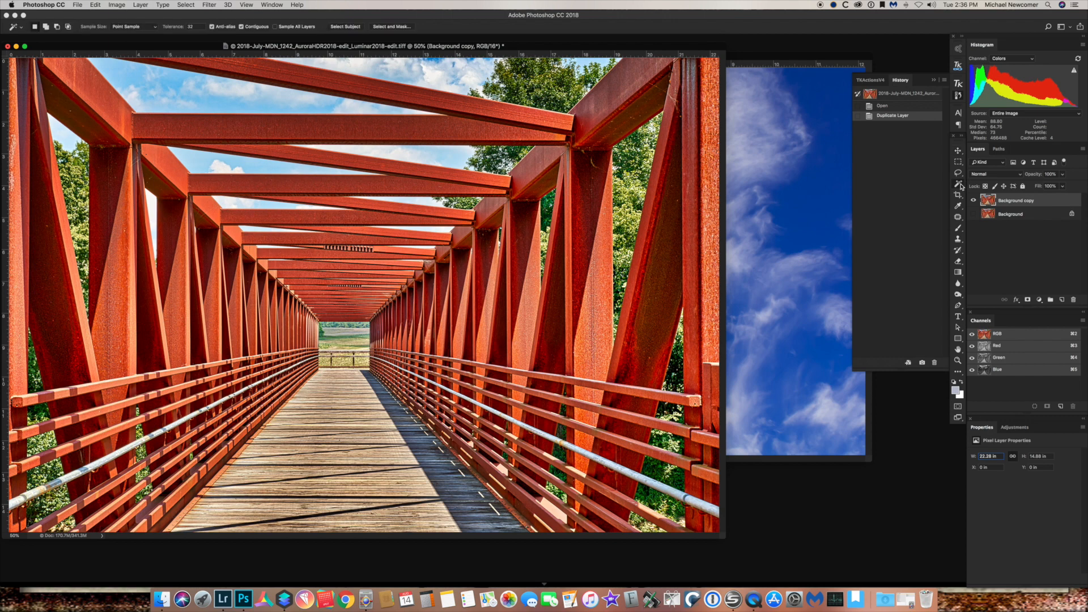
pyautogui.click(455, 73)
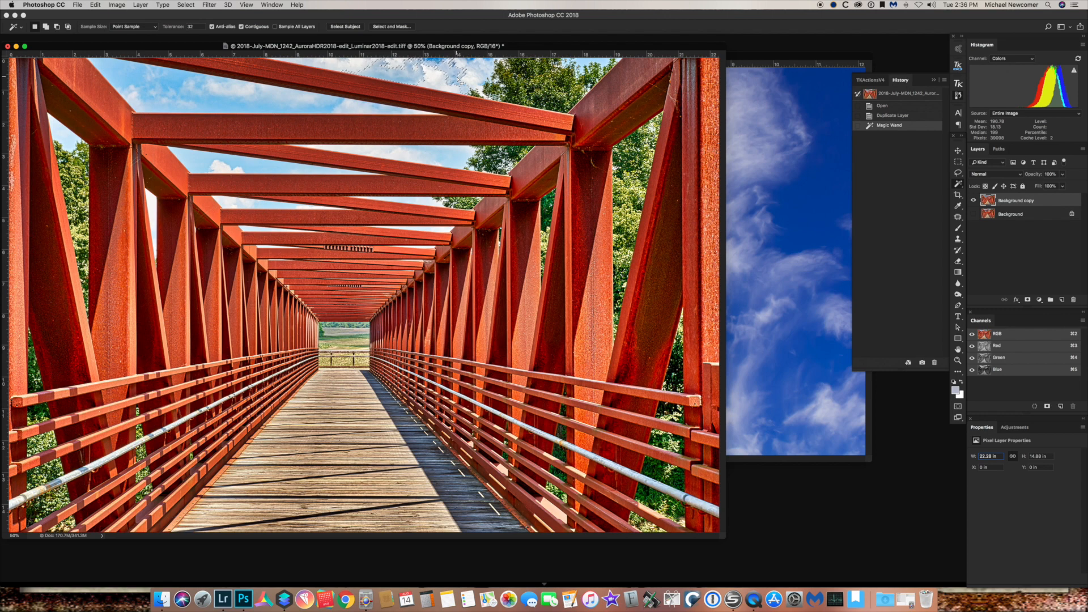
pyautogui.press('shift')
pyautogui.press('shift')
pyautogui.keyDown('shift'); pyautogui.click(354, 69); pyautogui.keyUp('shift')
pyautogui.keyDown('shift'); pyautogui.click(288, 98); pyautogui.keyUp('shift')
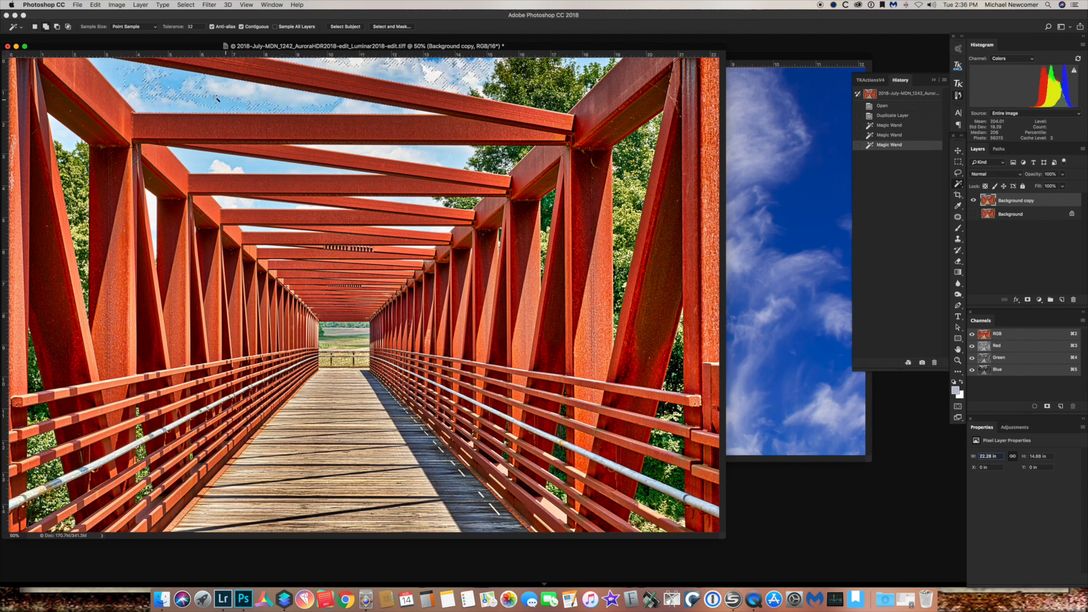
pyautogui.keyDown('shift'); pyautogui.click(164, 91); pyautogui.keyUp('shift')
pyautogui.keyDown('shift'); pyautogui.click(176, 85); pyautogui.keyUp('shift')
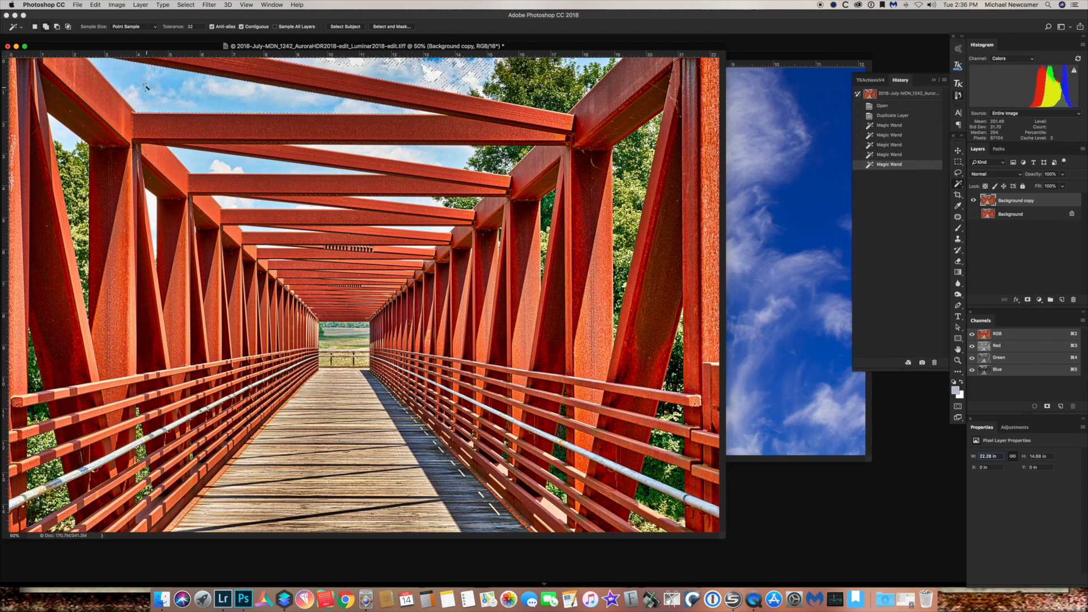
# Add the remaining sky patches between the crossbeams, beside the side trusses and above the trees to the Magic Wand selection.
pyautogui.keyDown('shift'); pyautogui.click(408, 153); pyautogui.keyUp('shift')
pyautogui.keyDown('shift'); pyautogui.click(448, 156); pyautogui.keyUp('shift')
pyautogui.keyDown('shift'); pyautogui.click(264, 159); pyautogui.keyUp('shift')
pyautogui.keyDown('shift'); pyautogui.click(215, 170); pyautogui.keyUp('shift')
pyautogui.keyDown('shift'); pyautogui.click(279, 205); pyautogui.keyUp('shift')
pyautogui.keyDown('shift'); pyautogui.click(463, 242); pyautogui.keyUp('shift')
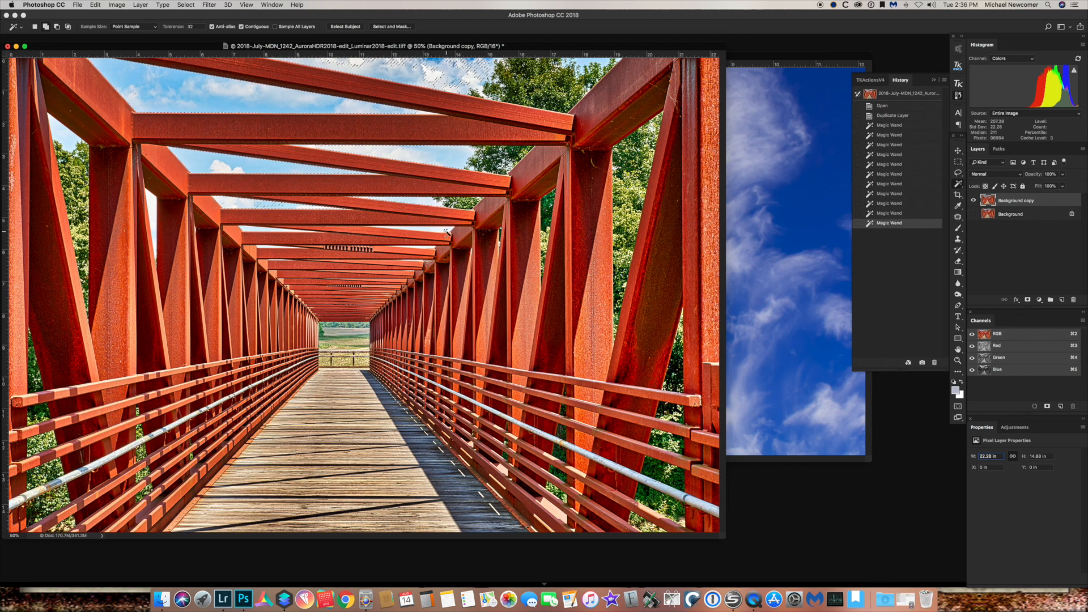
pyautogui.keyDown('shift'); pyautogui.click(441, 225); pyautogui.keyUp('shift')
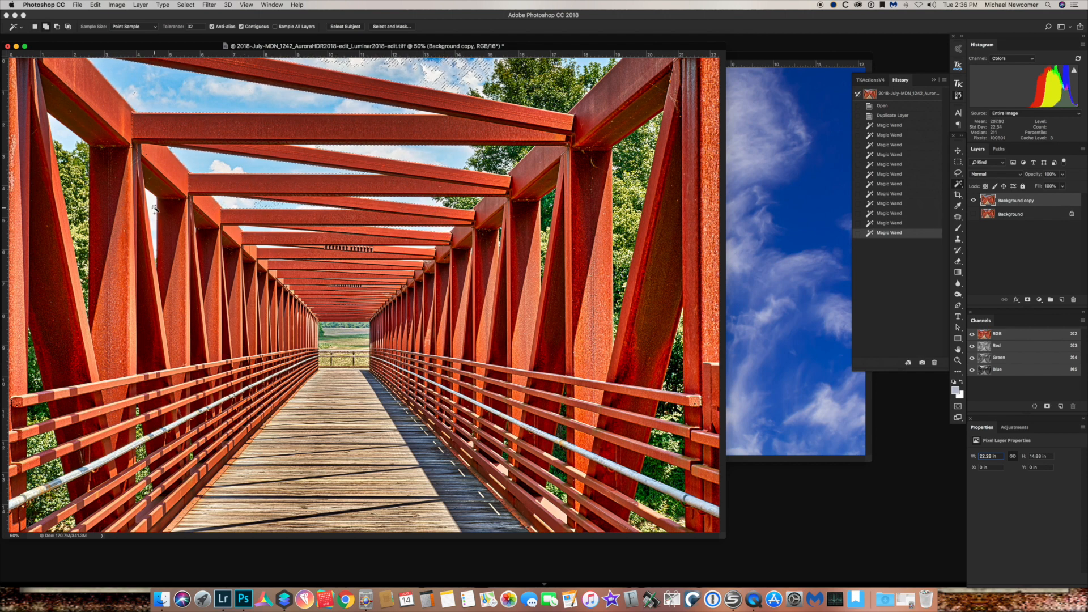
pyautogui.keyDown('shift'); pyautogui.click(155, 212); pyautogui.keyUp('shift')
pyautogui.keyDown('shift'); pyautogui.click(64, 138); pyautogui.keyUp('shift')
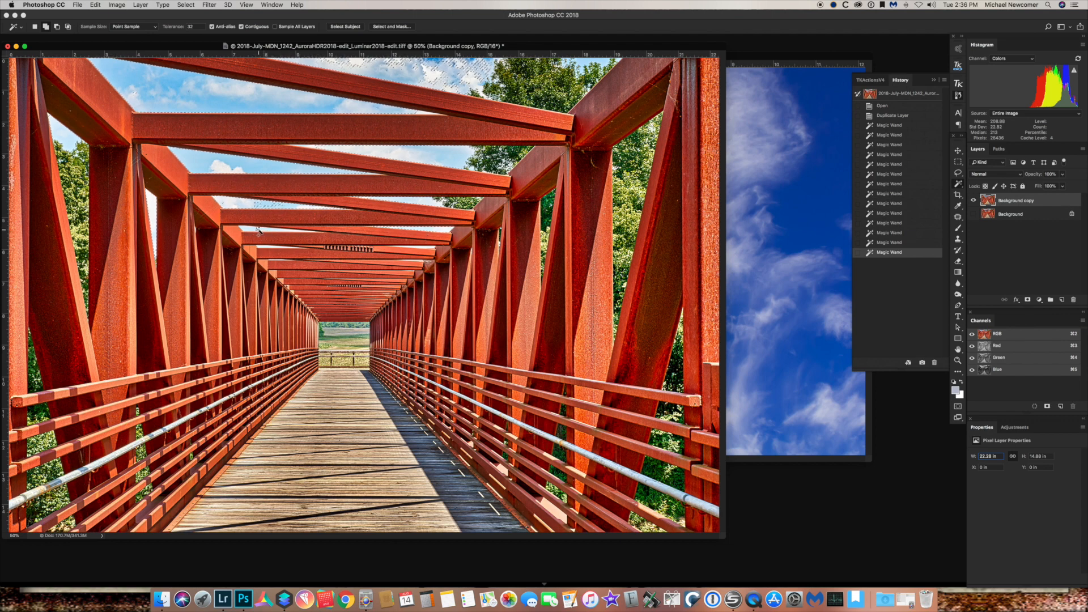
pyautogui.keyDown('shift'); pyautogui.click(265, 233); pyautogui.keyUp('shift')
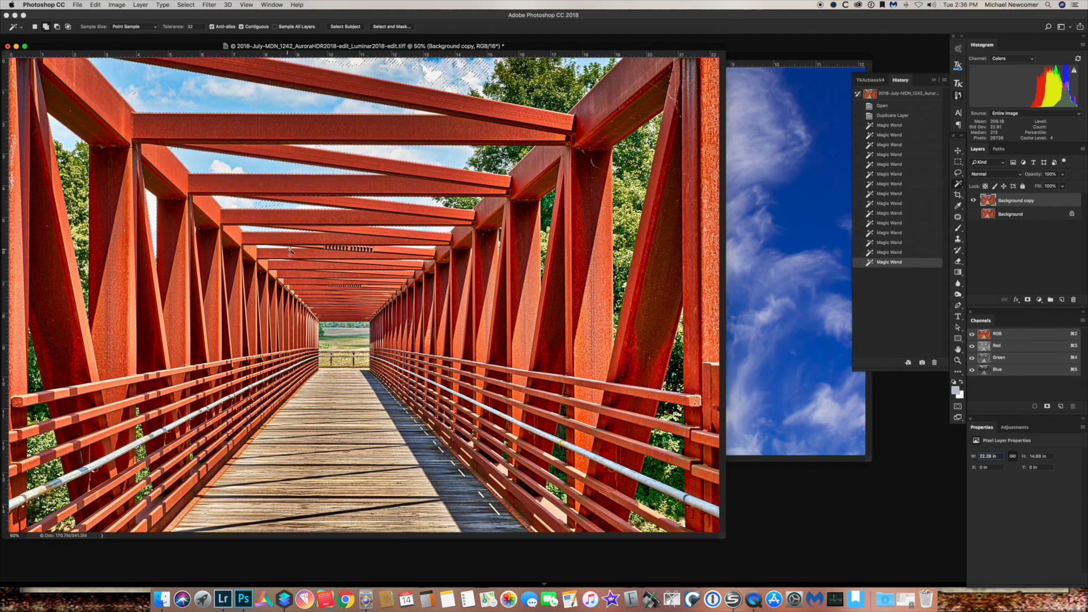
pyautogui.keyDown('shift'); pyautogui.click(588, 66); pyautogui.keyUp('shift')
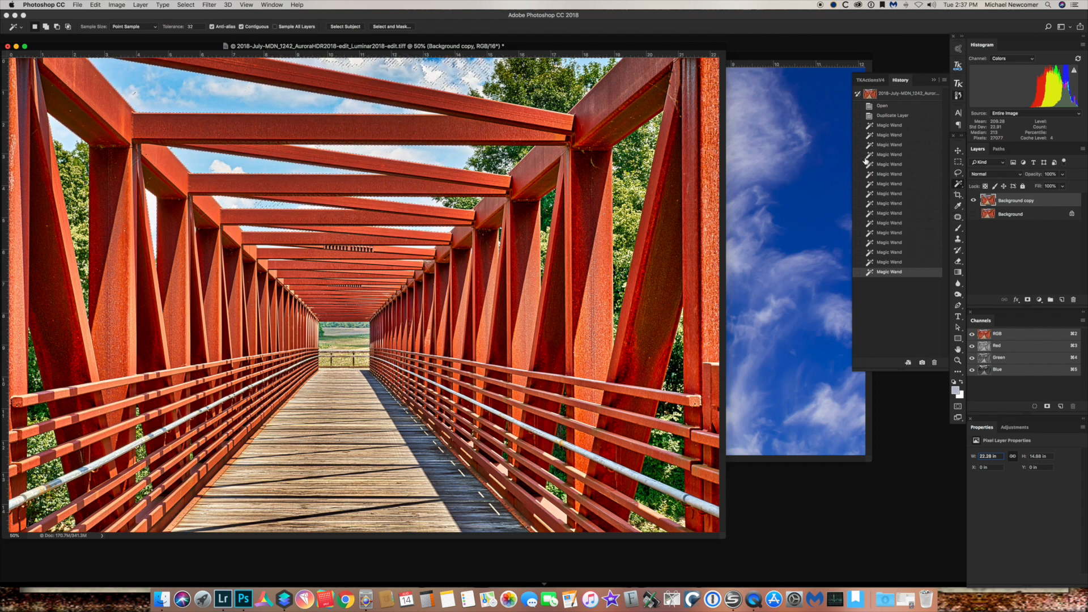
# Add the missed cloud areas near the tree above the top beam to the selection with the Lasso.
pyautogui.click(958, 173)
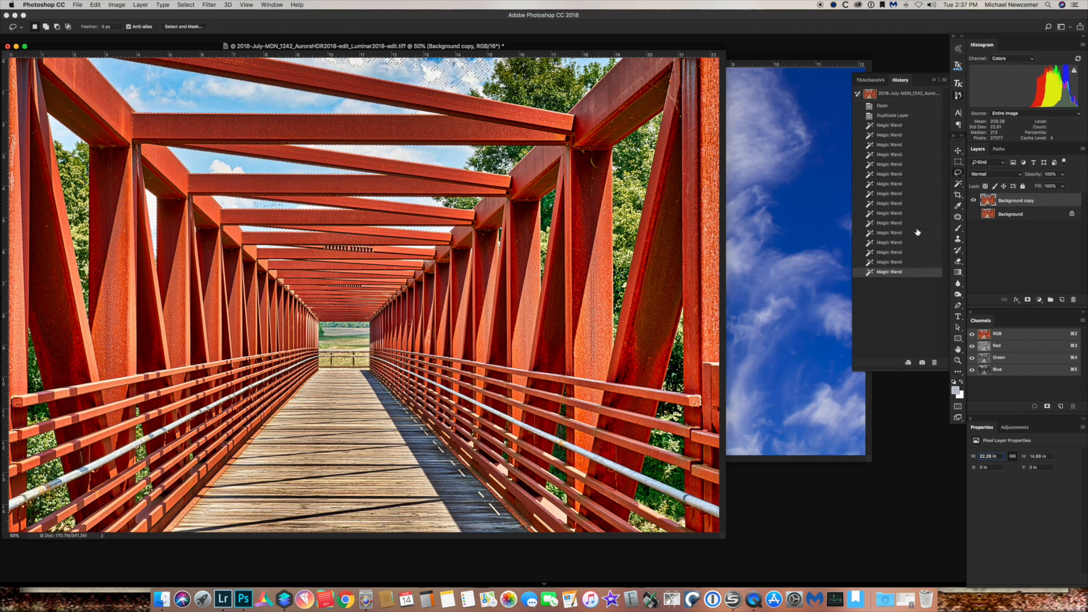
pyautogui.press('shift')
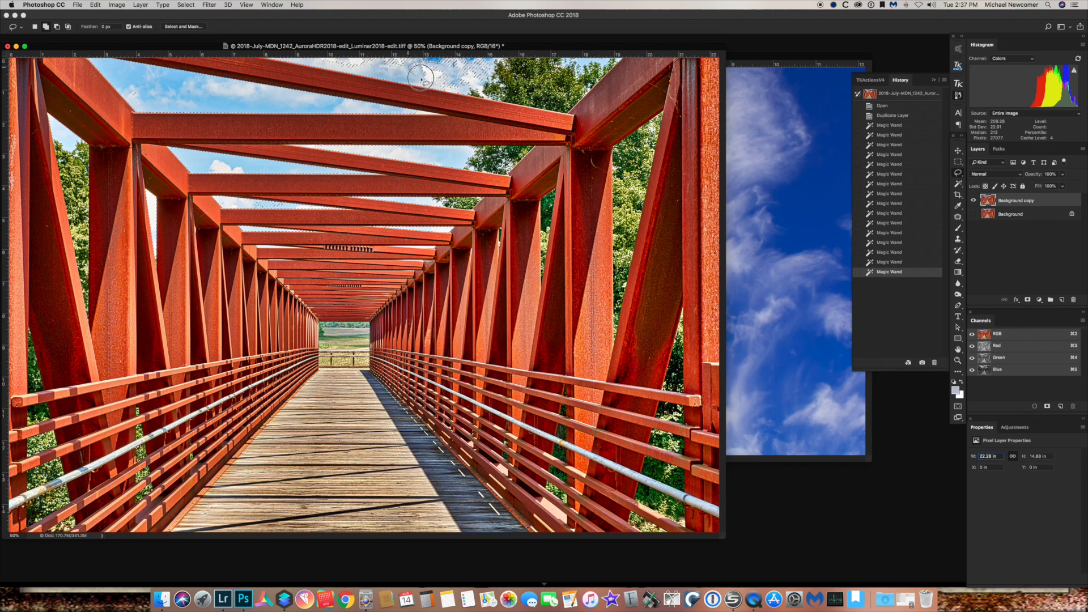
pyautogui.moveTo(475, 76); pyautogui.dragTo(449, 71)
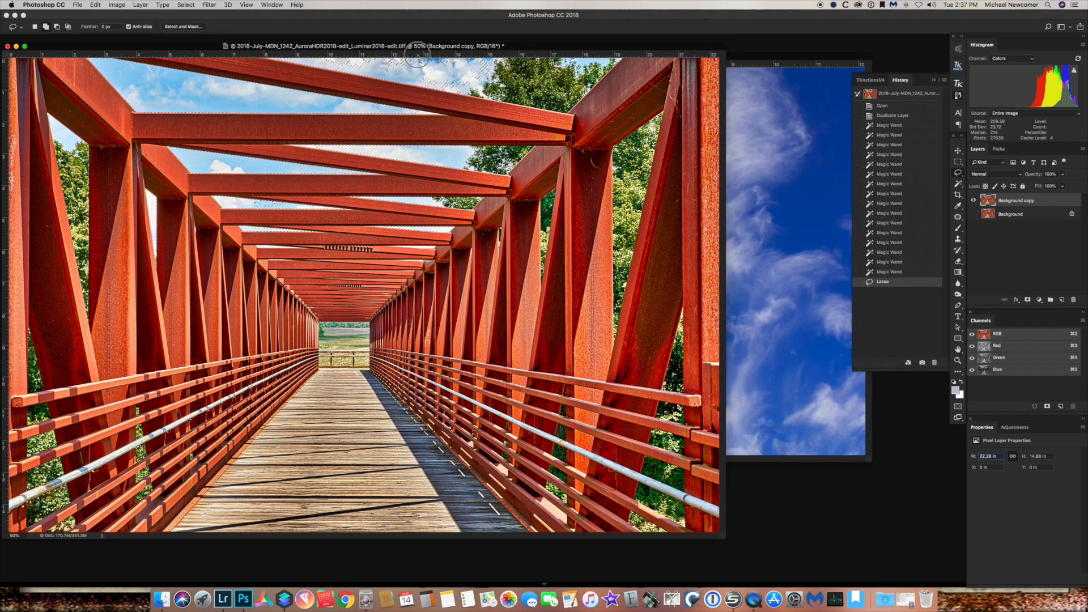
pyautogui.moveTo(429, 75); pyautogui.dragTo(472, 69)
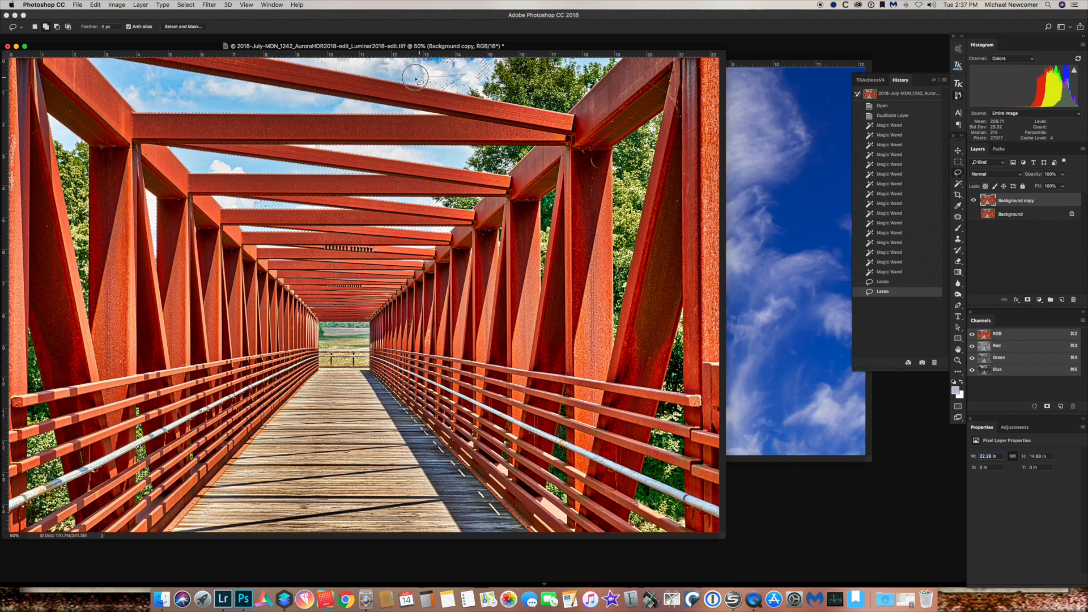
pyautogui.moveTo(471, 77); pyautogui.dragTo(474, 80)
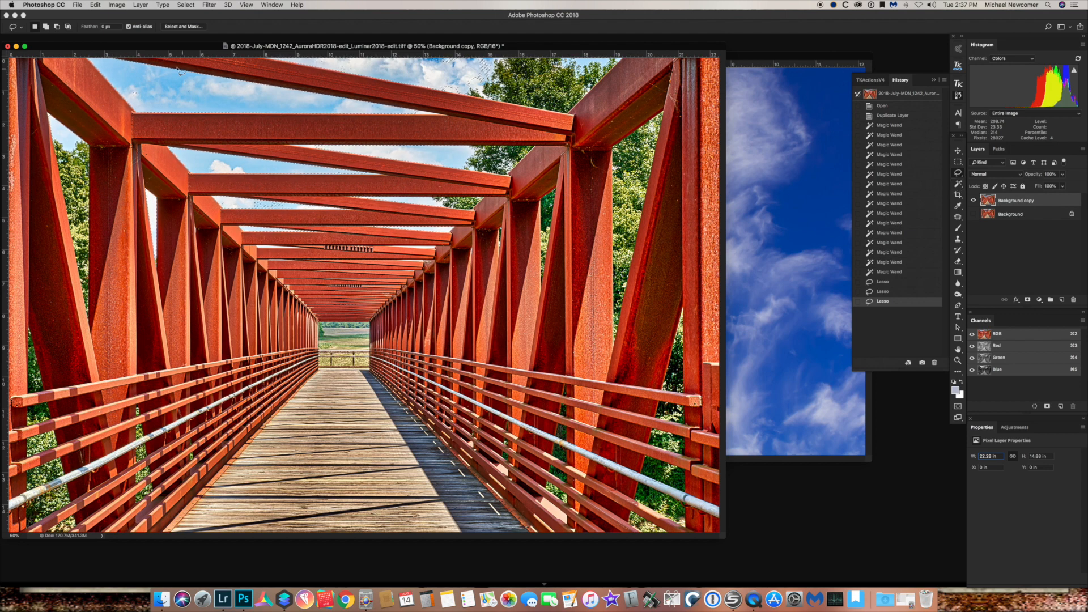
# In Select and Mask, resize the Refine Edge brush and refine the selection edge along the uppermost sky and treetops.
pyautogui.click(181, 26)
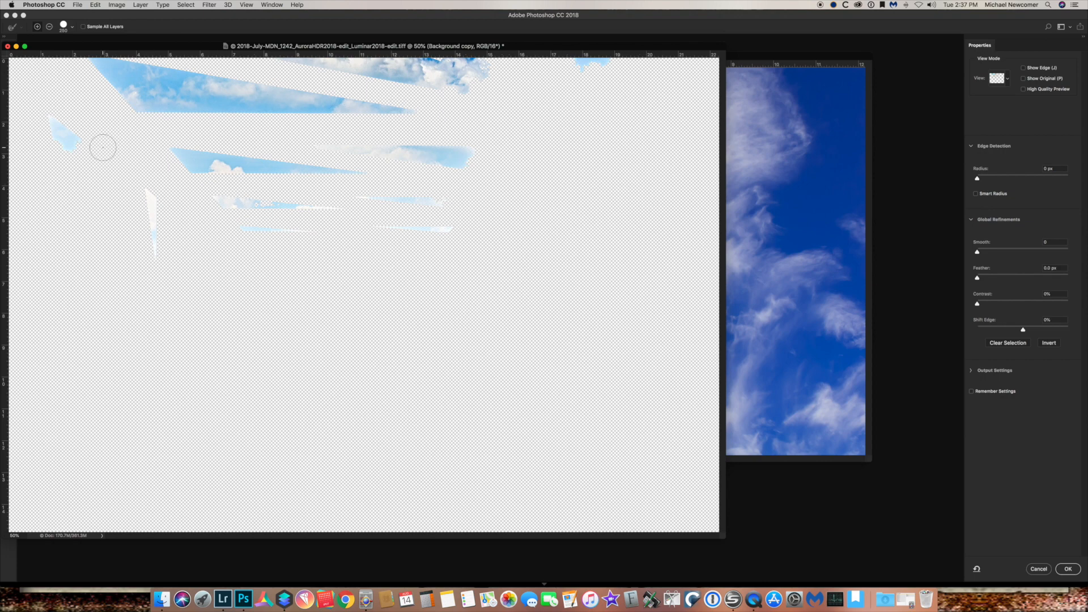
pyautogui.click(1038, 569)
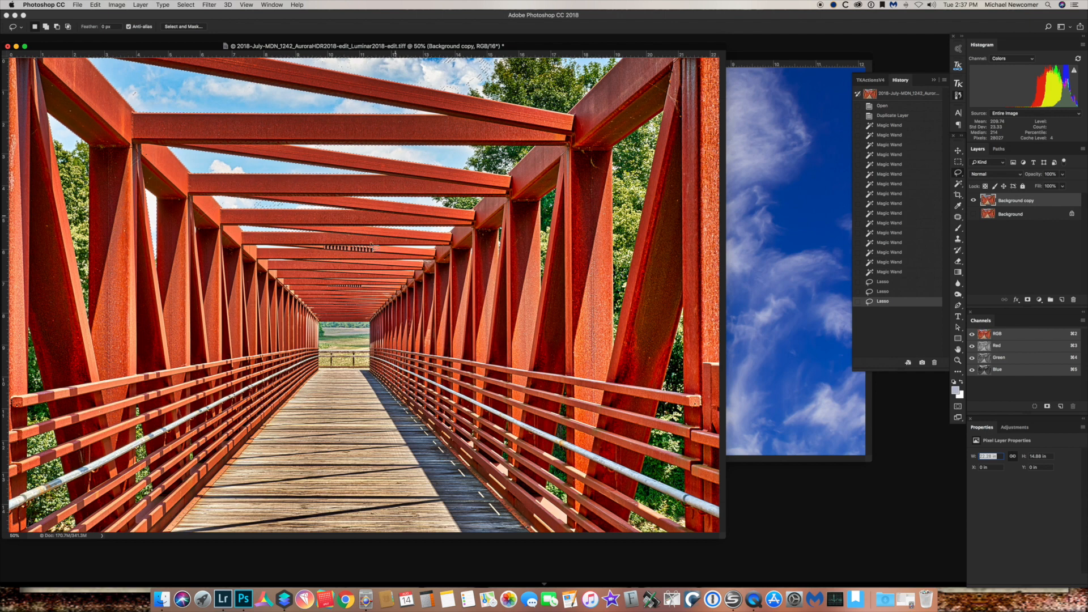
pyautogui.click(183, 26)
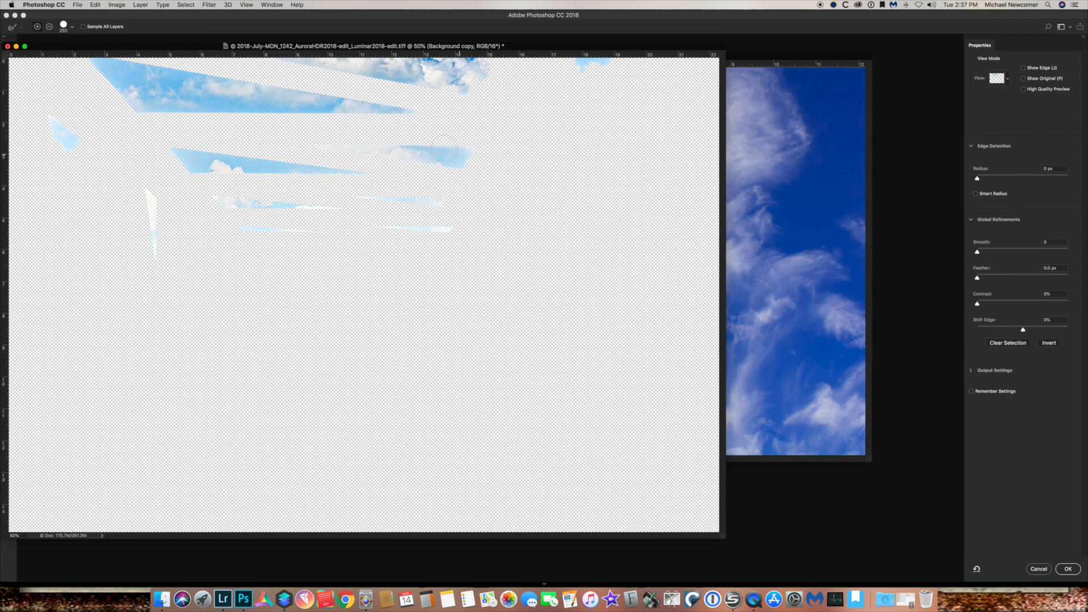
pyautogui.press('[')
pyautogui.press('[')
pyautogui.press(']')
pyautogui.press(']')
pyautogui.press(']')
pyautogui.press(']')
pyautogui.press(']')
pyautogui.press('[')
pyautogui.press('[')
pyautogui.moveTo(478, 80)
pyautogui.mouseDown()
pyautogui.moveTo(524, 67)
pyautogui.moveTo(502, 63)
pyautogui.moveTo(501, 83)
pyautogui.moveTo(372, 67)
pyautogui.mouseUp()
pyautogui.moveTo(464, 72)
pyautogui.mouseDown()
pyautogui.moveTo(306, 49)
pyautogui.moveTo(551, 47)
pyautogui.moveTo(615, 74)
pyautogui.moveTo(605, 75)
pyautogui.moveTo(675, 78)
pyautogui.moveTo(595, 74)
pyautogui.moveTo(565, 86)
pyautogui.mouseUp()
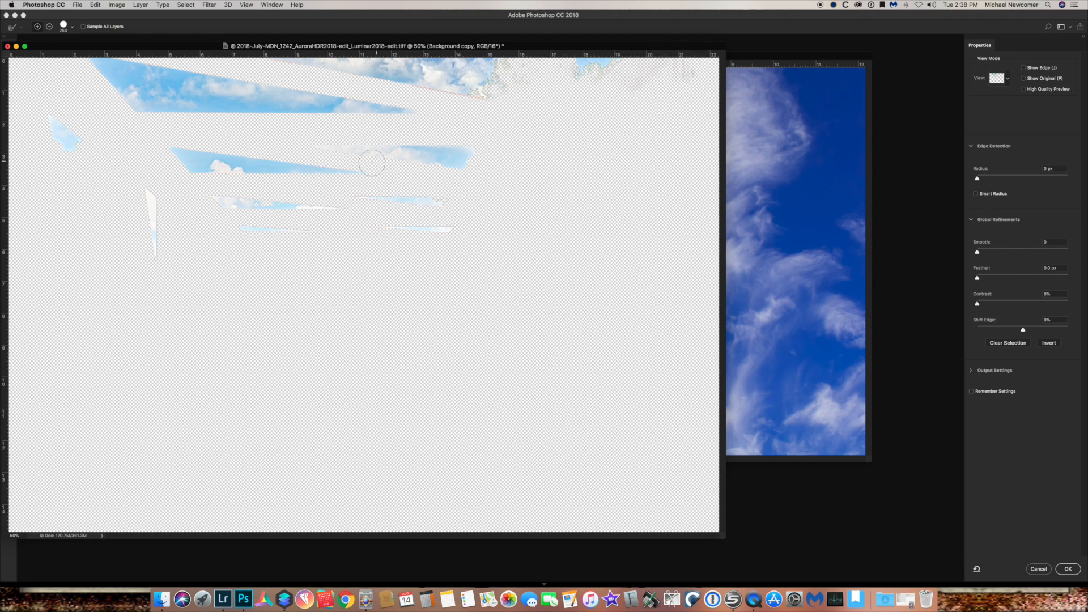
# Refine the edges of the lower sky strips and the small patches by the left truss, and accept the mask refinement.
pyautogui.moveTo(444, 226)
pyautogui.mouseDown()
pyautogui.moveTo(431, 202)
pyautogui.moveTo(207, 197)
pyautogui.mouseUp()
pyautogui.moveTo(66, 141); pyautogui.dragTo(60, 129)
pyautogui.moveTo(147, 206); pyautogui.dragTo(155, 243)
pyautogui.press(']')
pyautogui.press(']')
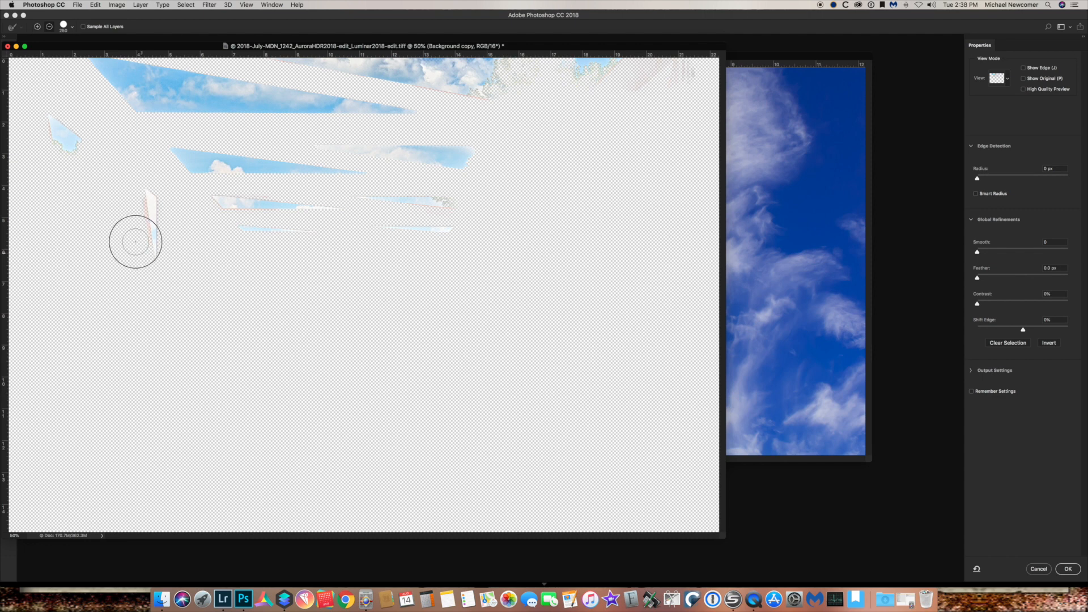
pyautogui.moveTo(133, 209); pyautogui.dragTo(139, 243)
pyautogui.click(1068, 570)
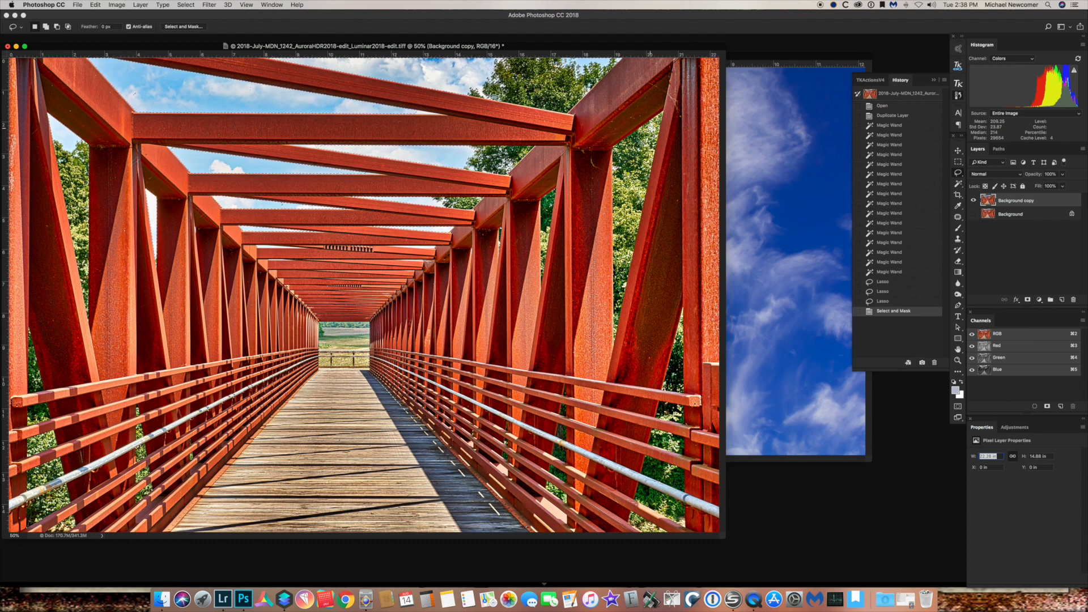
# Reopen Select and Mask and refine the selection over the tree foliage seen through the right-hand truss.
pyautogui.click(188, 27)
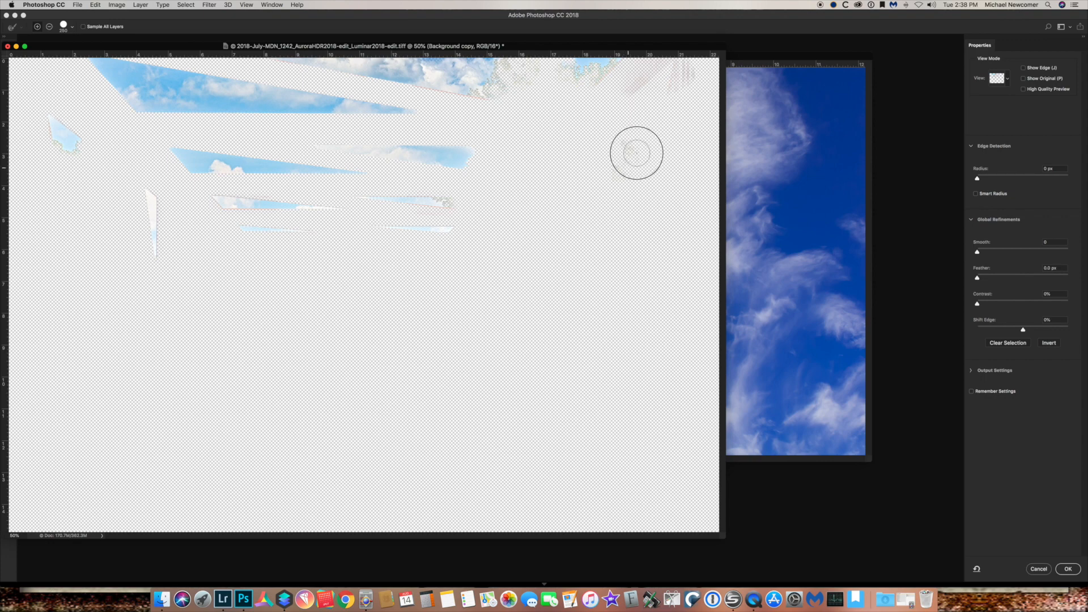
pyautogui.moveTo(649, 141); pyautogui.dragTo(636, 178)
pyautogui.click(1069, 569)
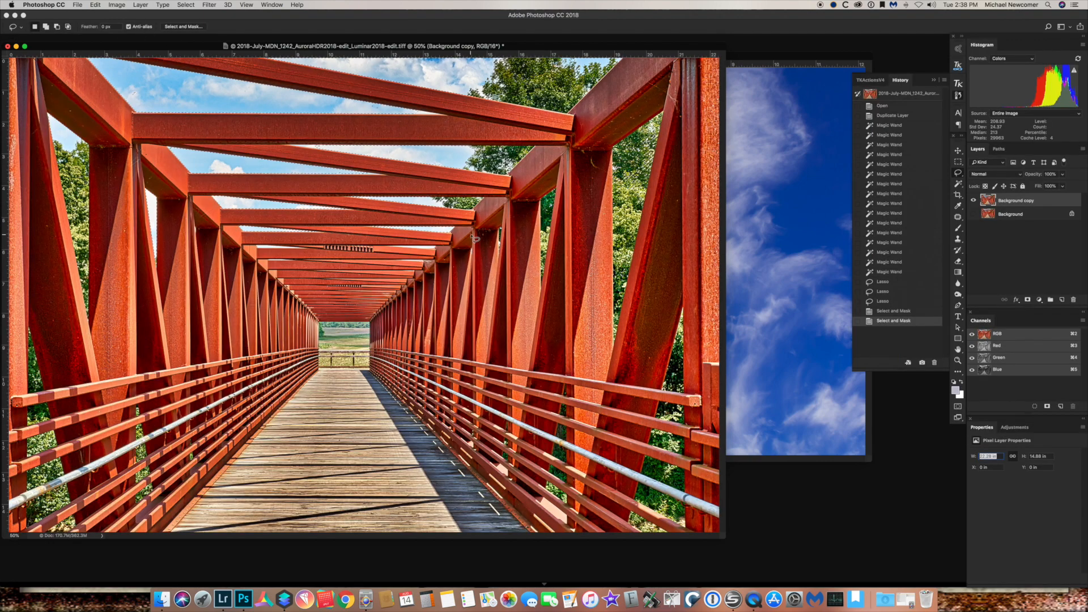
# Try deleting the sky, undo that, refine the selection again in Select and Mask, and delete the sky from the duplicate layer.
pyautogui.press('Delete')
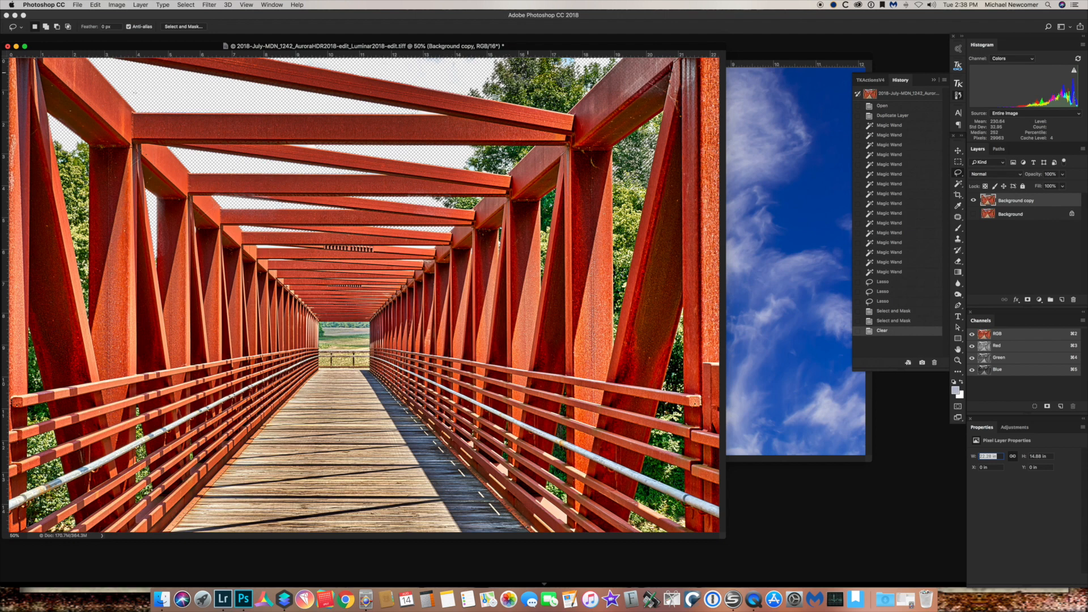
pyautogui.click(895, 320)
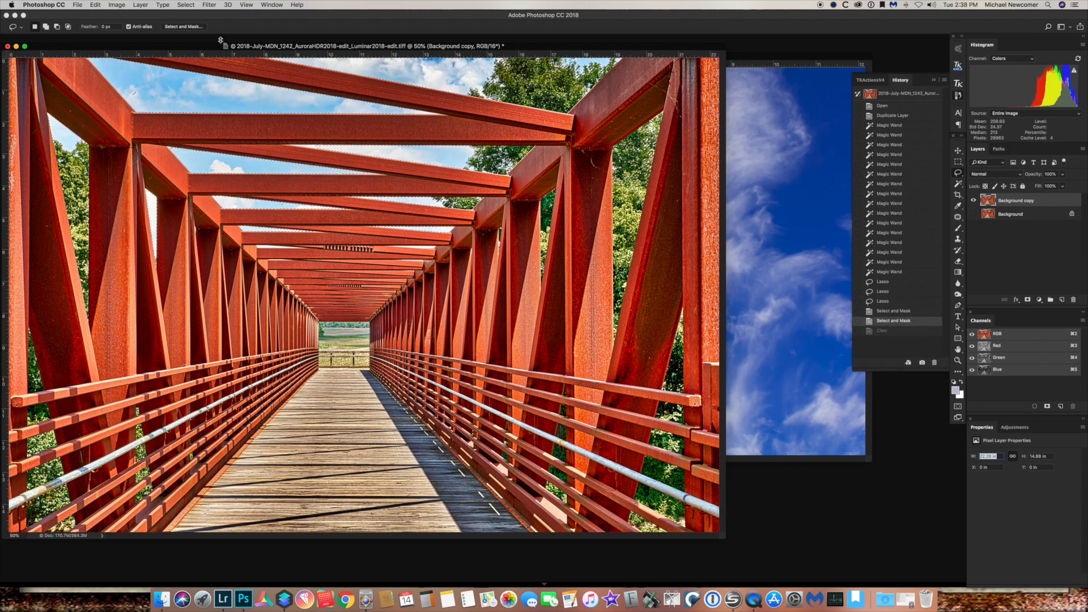
pyautogui.click(193, 27)
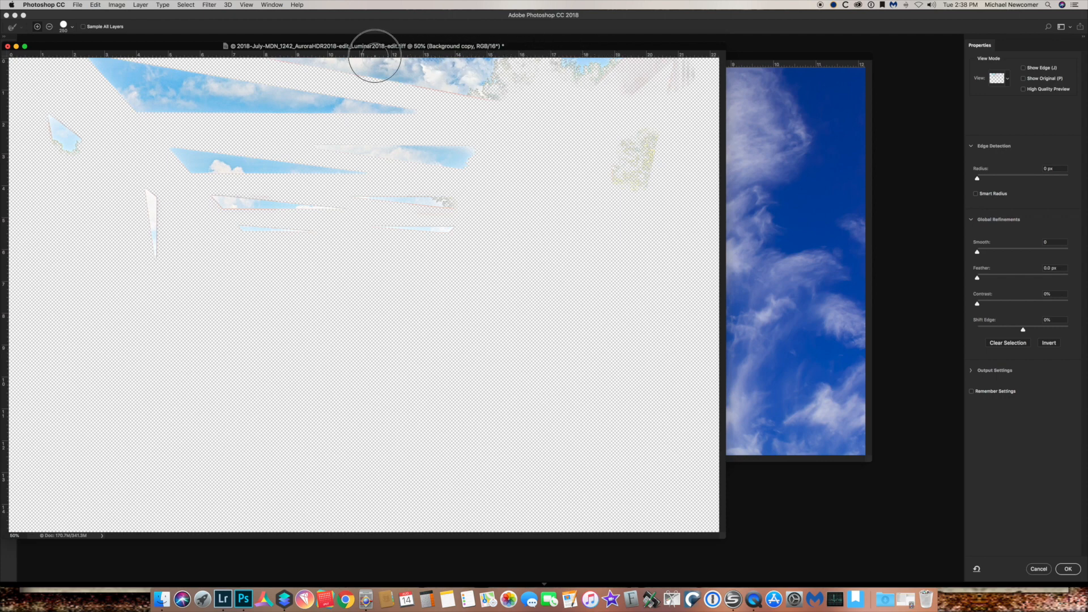
pyautogui.click(1068, 569)
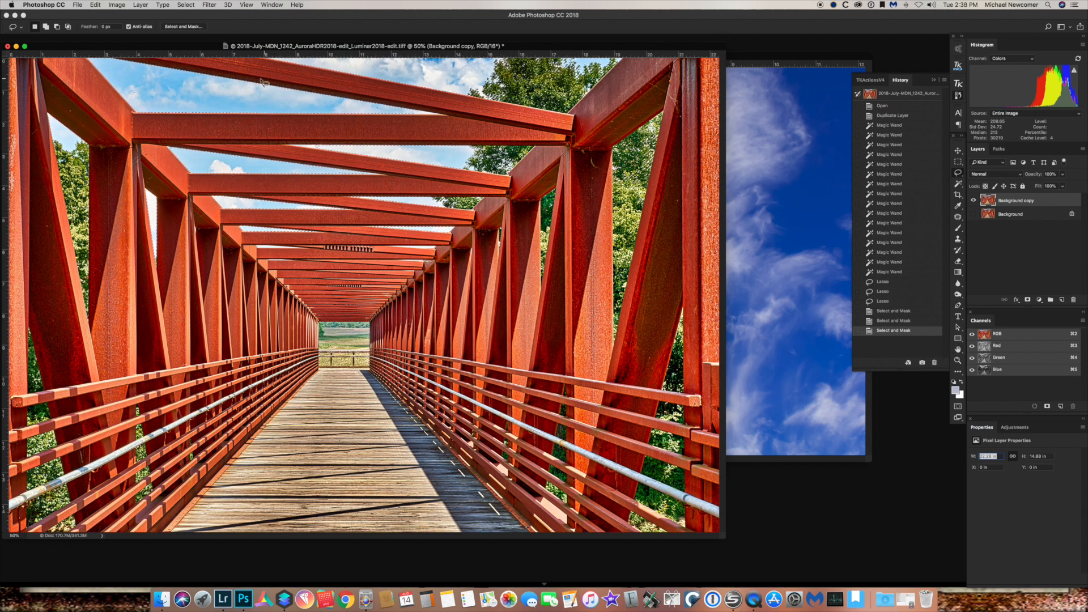
pyautogui.press('Delete')
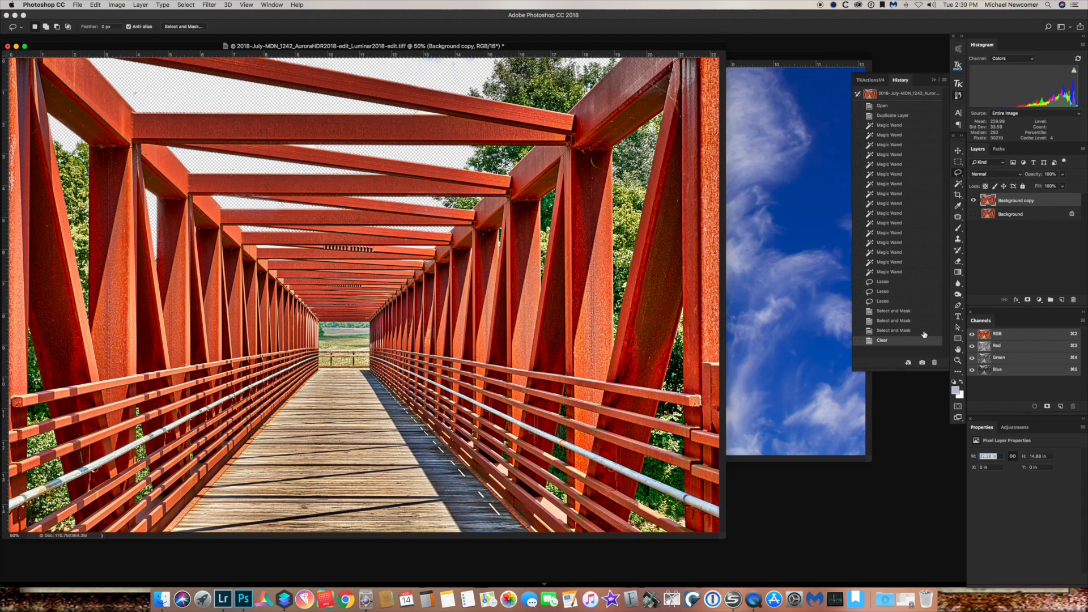
# Undo the sky deletion and repeat it with the selection refined again in Select and Mask, leaving nothing selected.
pyautogui.click(906, 332)
pyautogui.click(183, 27)
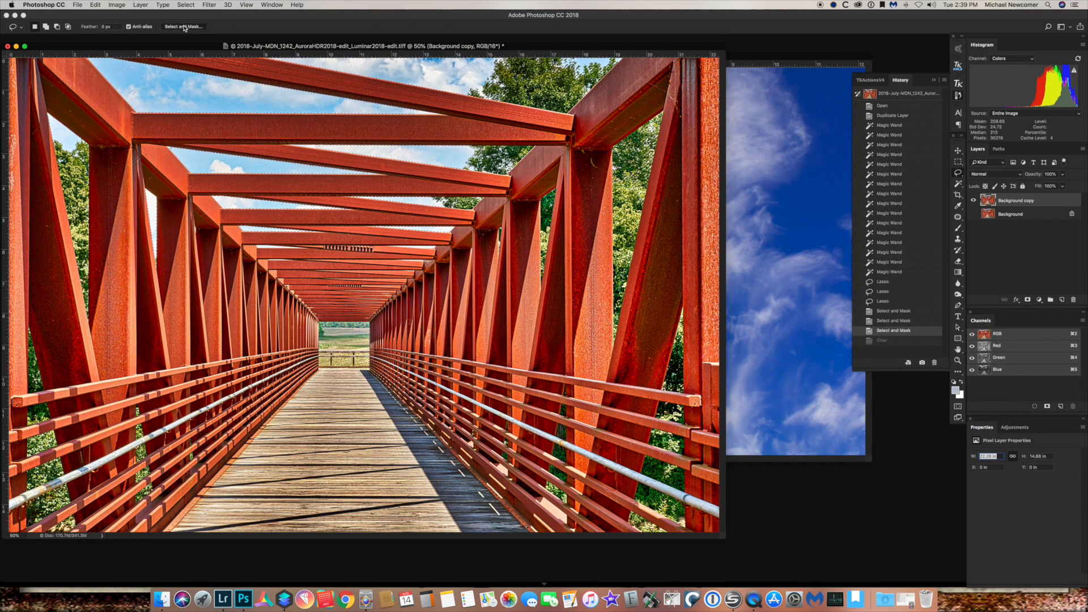
pyautogui.moveTo(165, 116)
pyautogui.mouseDown()
pyautogui.moveTo(151, 91)
pyautogui.moveTo(126, 85)
pyautogui.moveTo(233, 99)
pyautogui.mouseUp()
pyautogui.click(1070, 570)
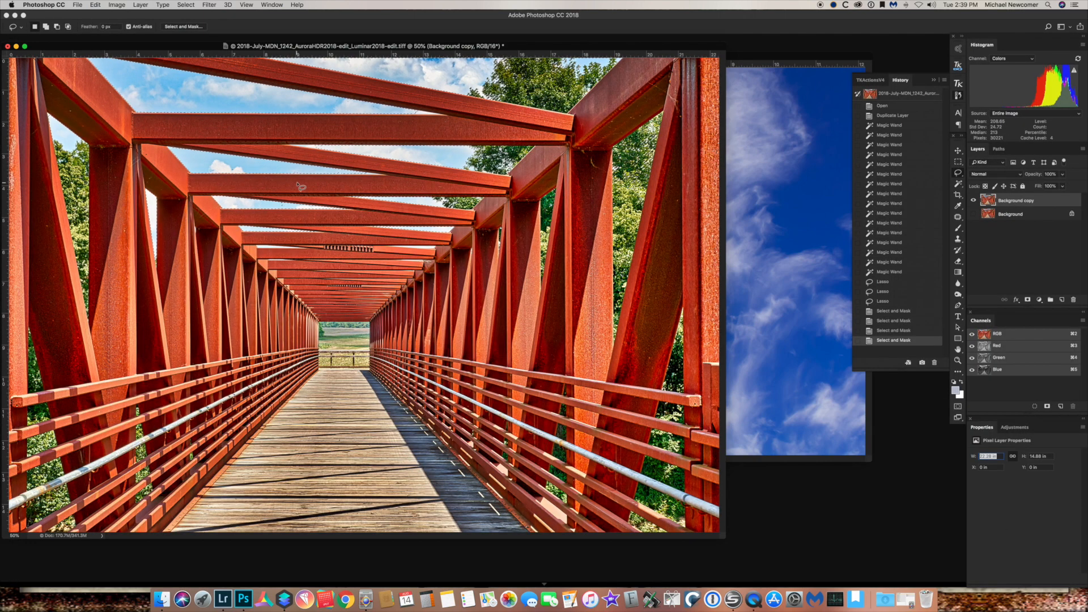
pyautogui.press('Delete')
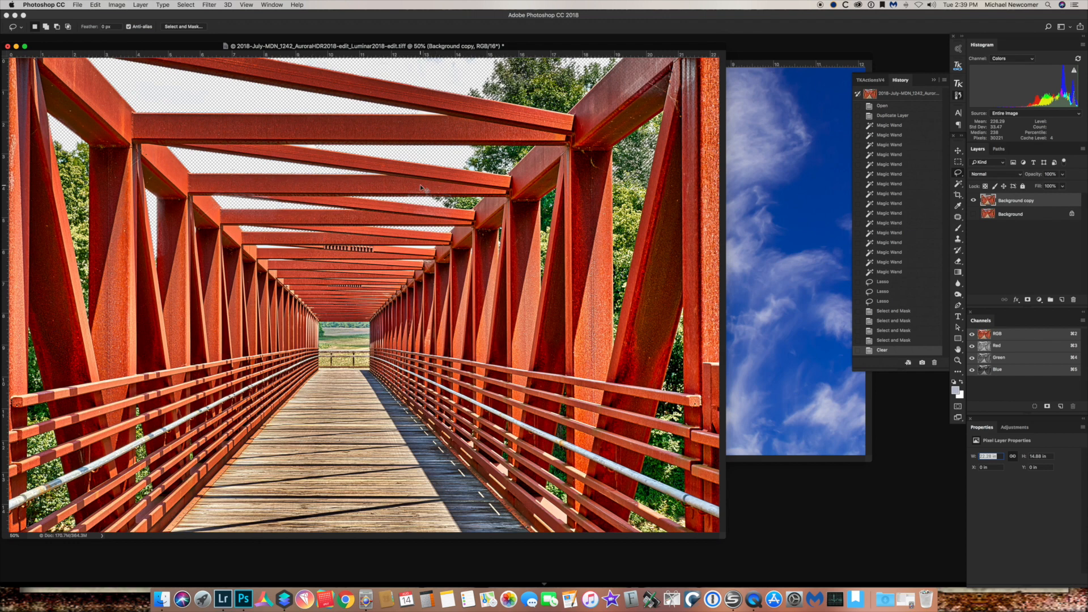
pyautogui.press('super+d')
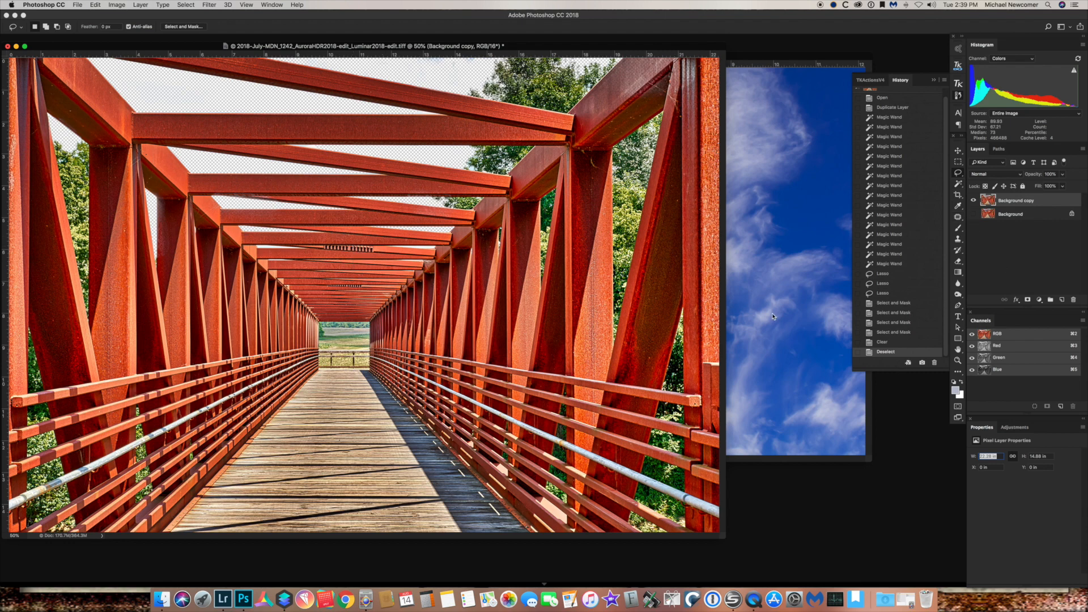
# Copy the cloud image 2011-January-IMG_0460.dng into the bridge document as a layer and align it with the canvas's upper-left corner.
pyautogui.click(790, 203)
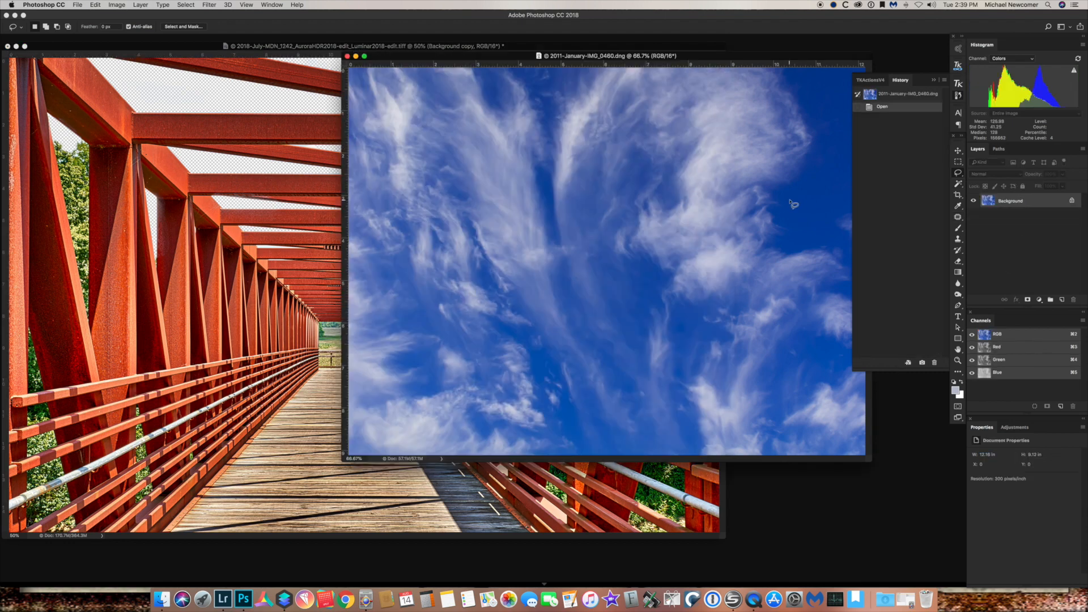
pyautogui.click(958, 152)
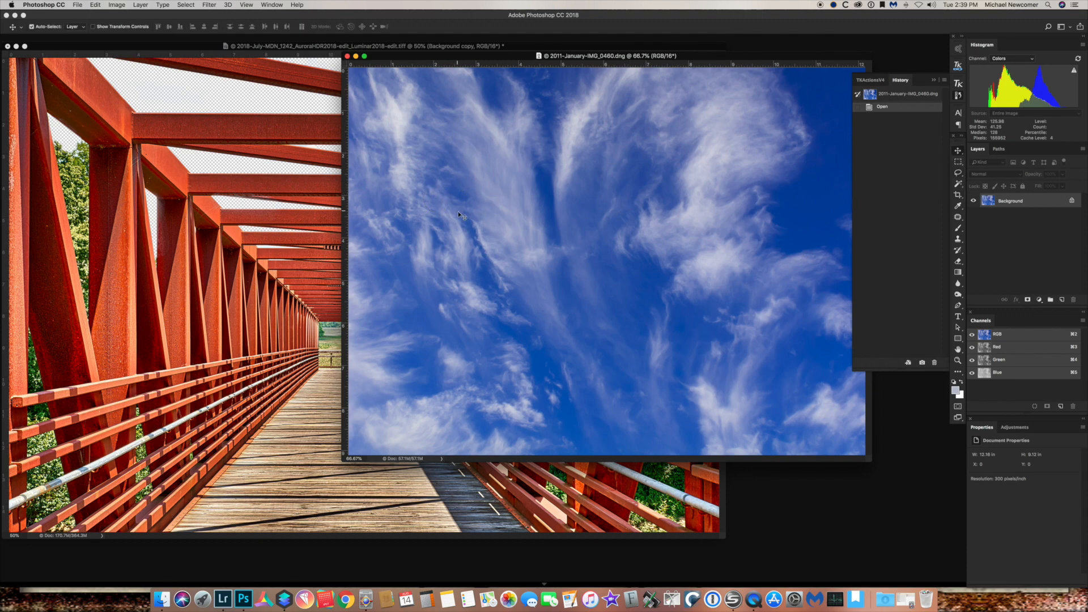
pyautogui.moveTo(457, 210); pyautogui.dragTo(218, 190)
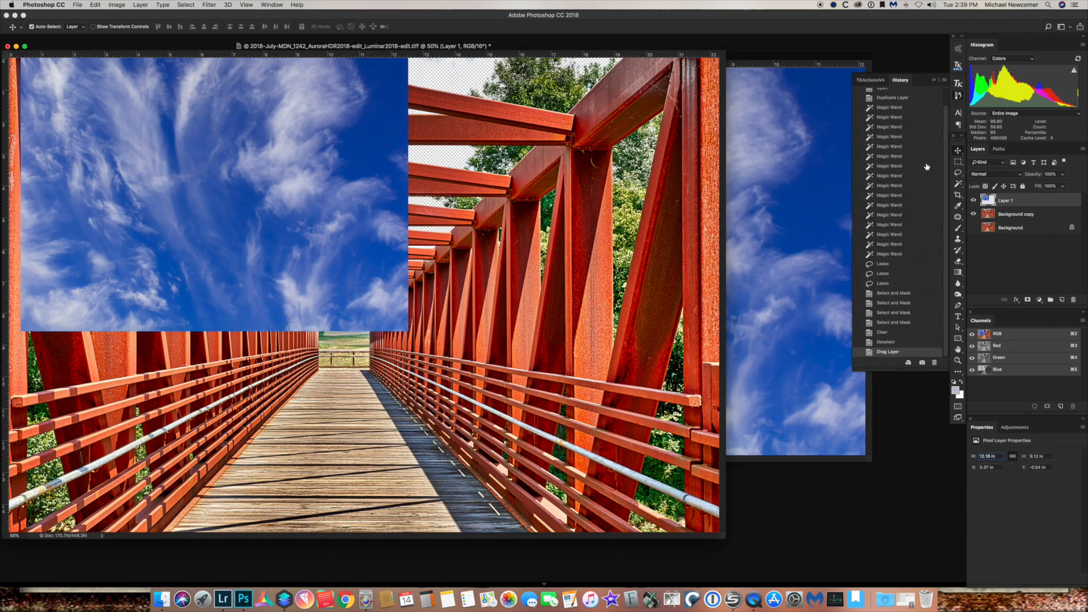
pyautogui.moveTo(84, 144); pyautogui.dragTo(72, 162)
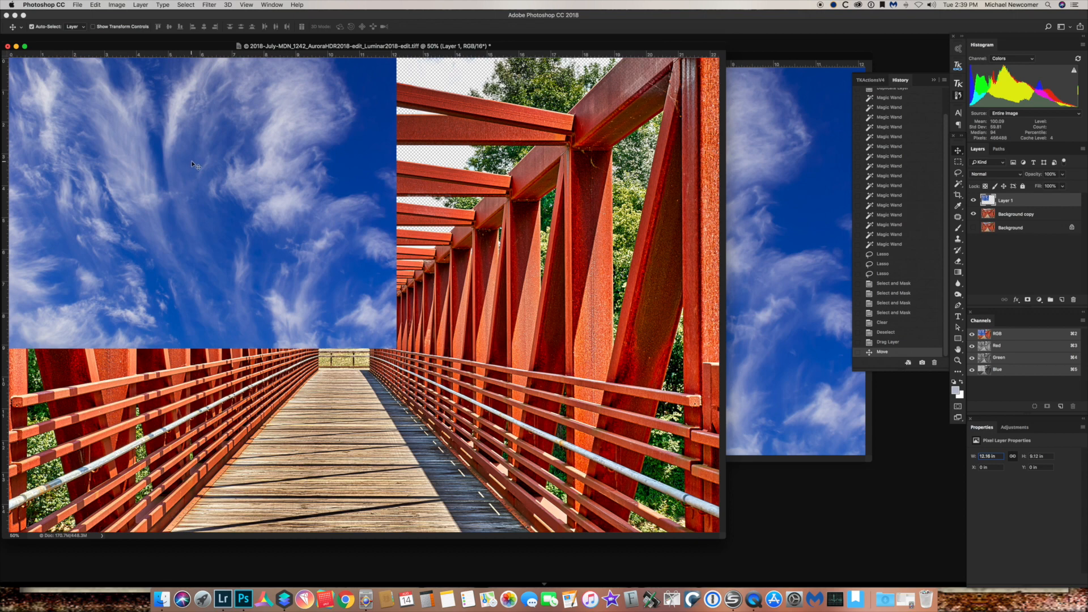
# Stretch the cloud layer to the full canvas width of 22.28 in, about 7.9 in high, and place it beneath the Background copy layer.
pyautogui.press('super+t')
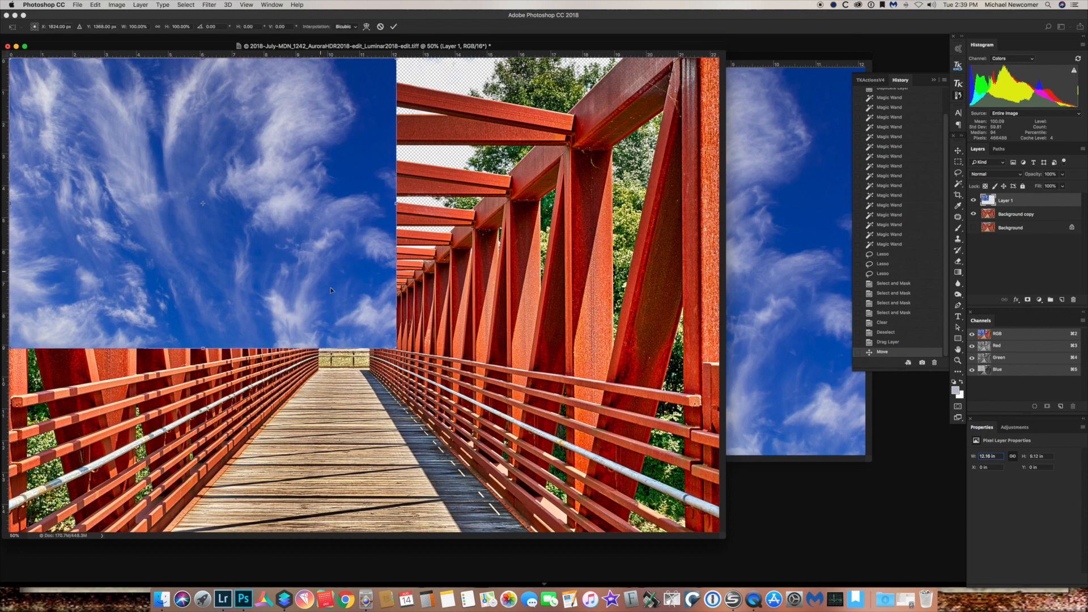
pyautogui.moveTo(396, 347); pyautogui.dragTo(722, 309)
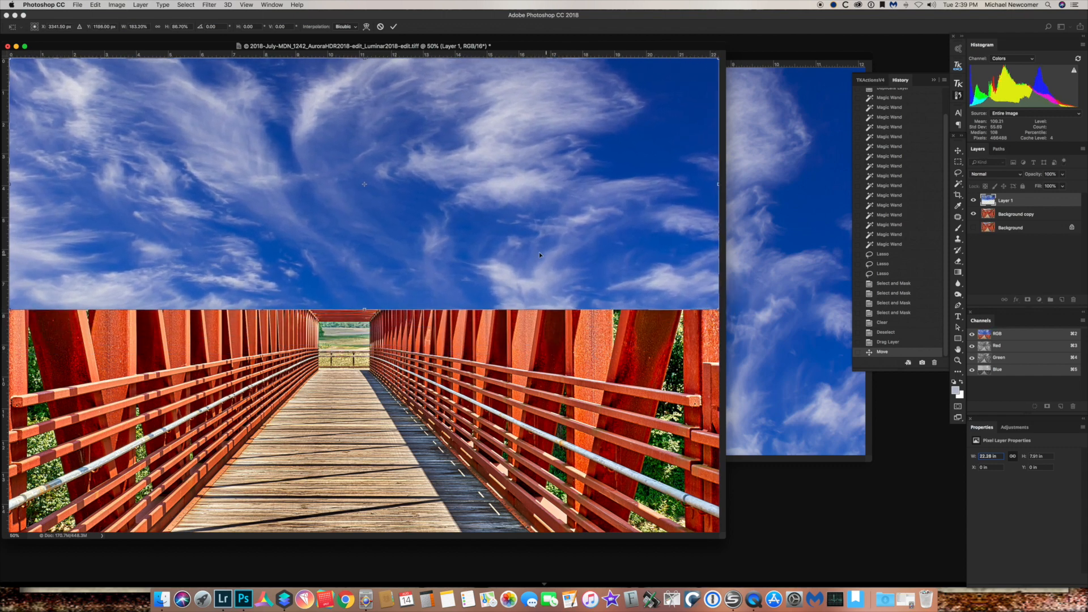
pyautogui.press('Return')
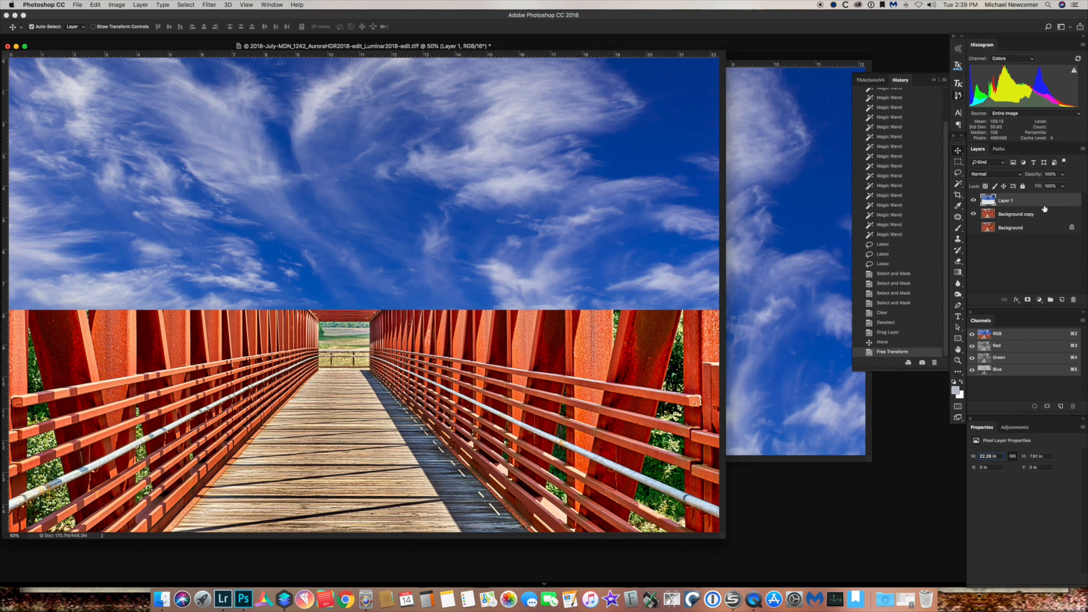
pyautogui.moveTo(1037, 204); pyautogui.dragTo(1041, 221)
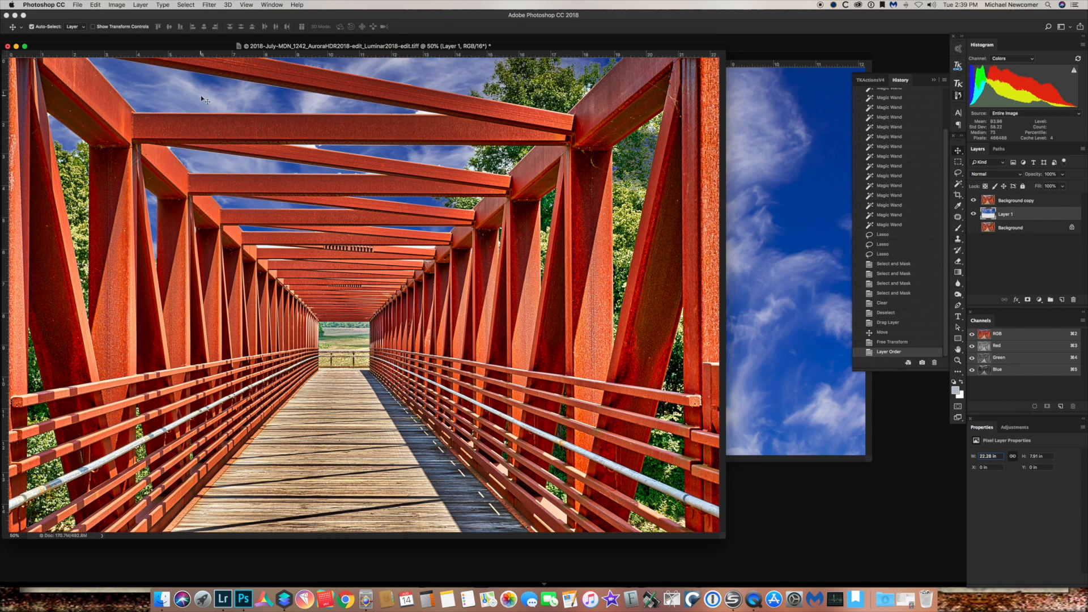
# Shift the cloud layer upward by about 1.28 in and slightly reduce its height with Free Transform.
pyautogui.moveTo(203, 97); pyautogui.dragTo(207, 55)
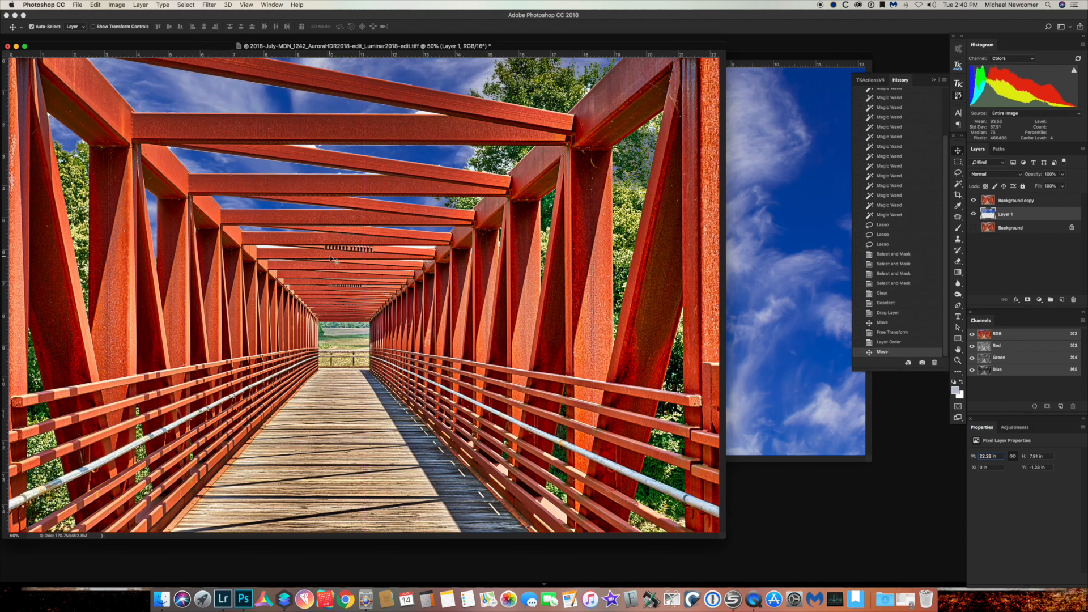
pyautogui.press('super')
pyautogui.press('super+t')
pyautogui.moveTo(365, 269); pyautogui.dragTo(358, 265)
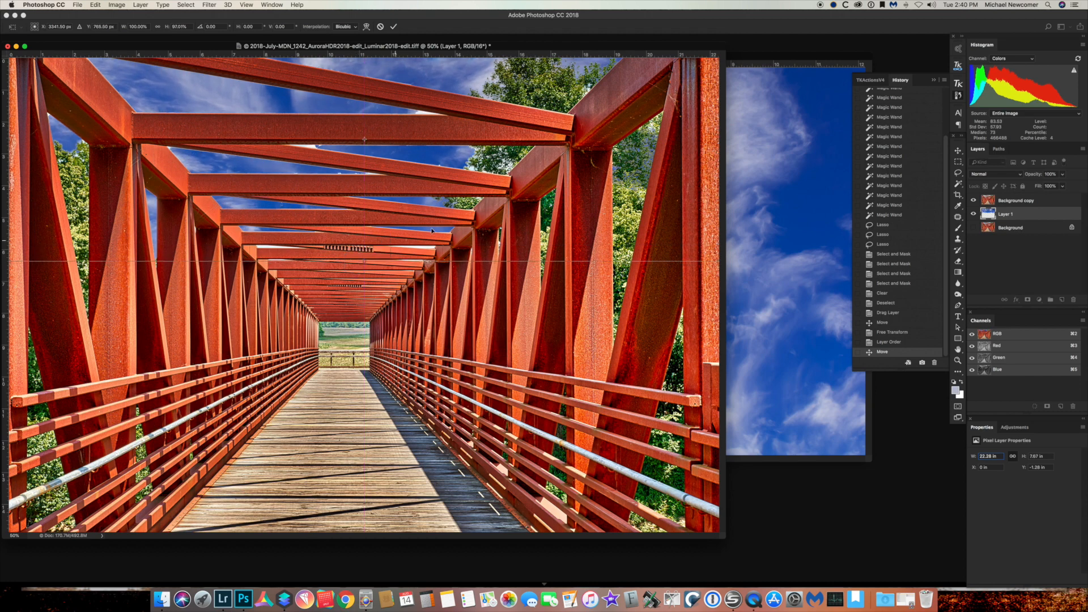
pyautogui.press('Return')
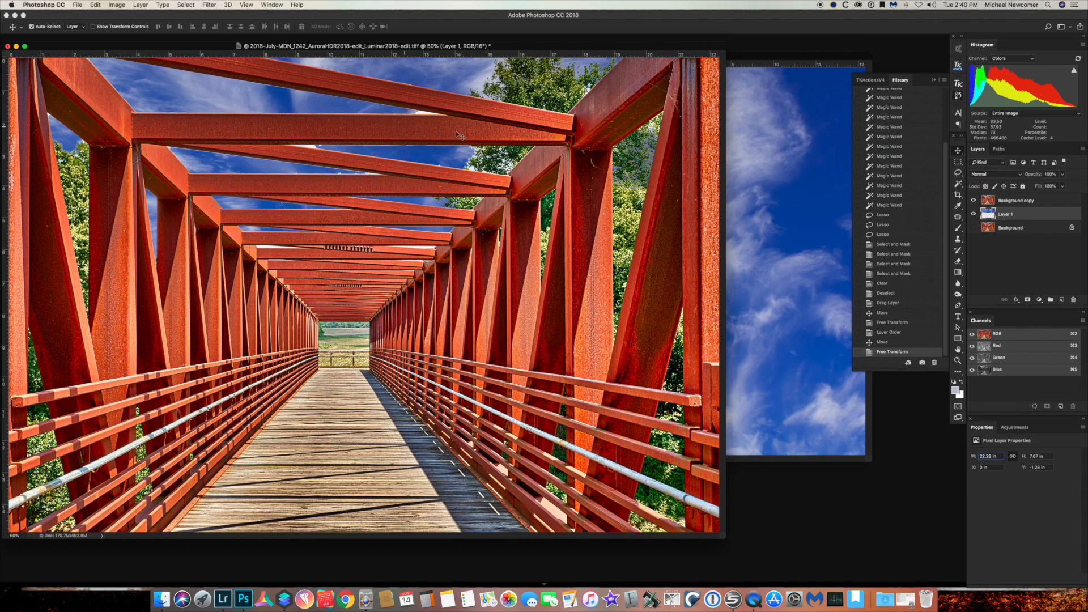
# On the Background copy layer, select the leftover white sky above the nearest horizontal crossbeam with the Magic Wand and delete it.
pyautogui.click(1020, 205)
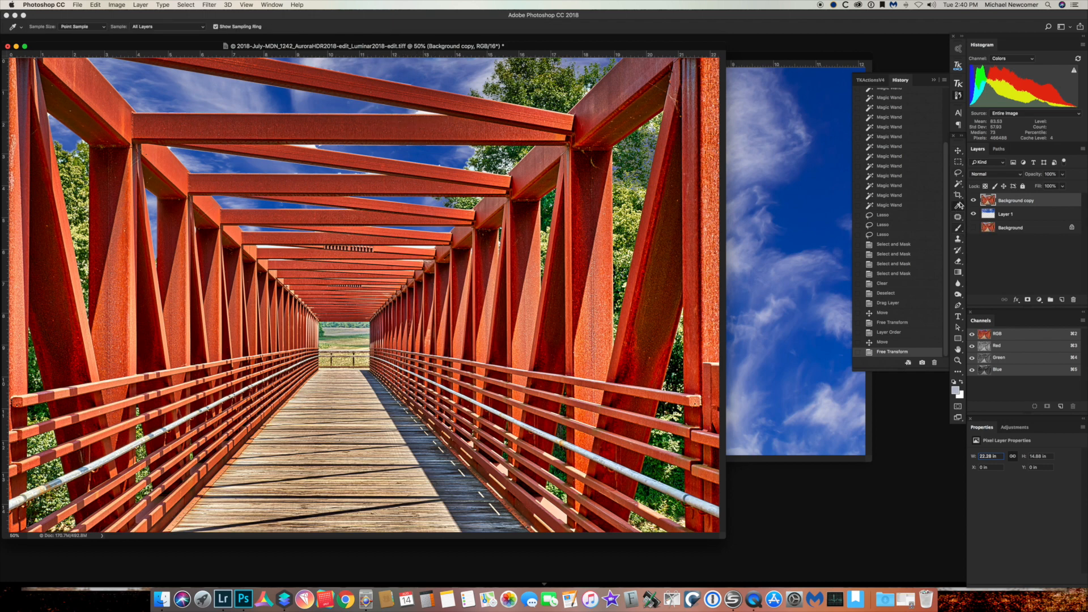
pyautogui.click(958, 185)
pyautogui.click(422, 114)
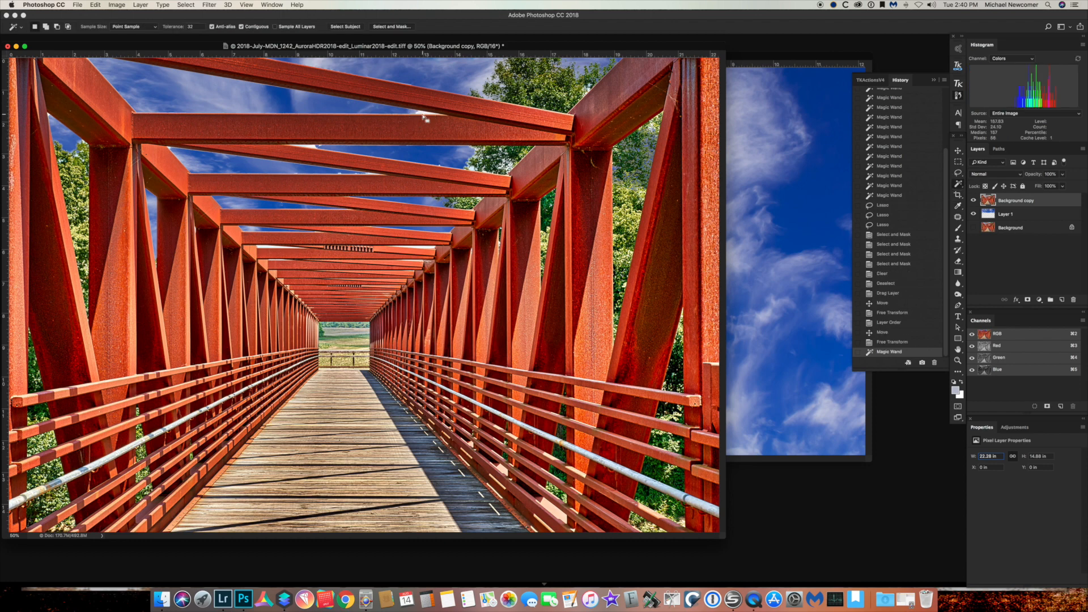
pyautogui.click(423, 114)
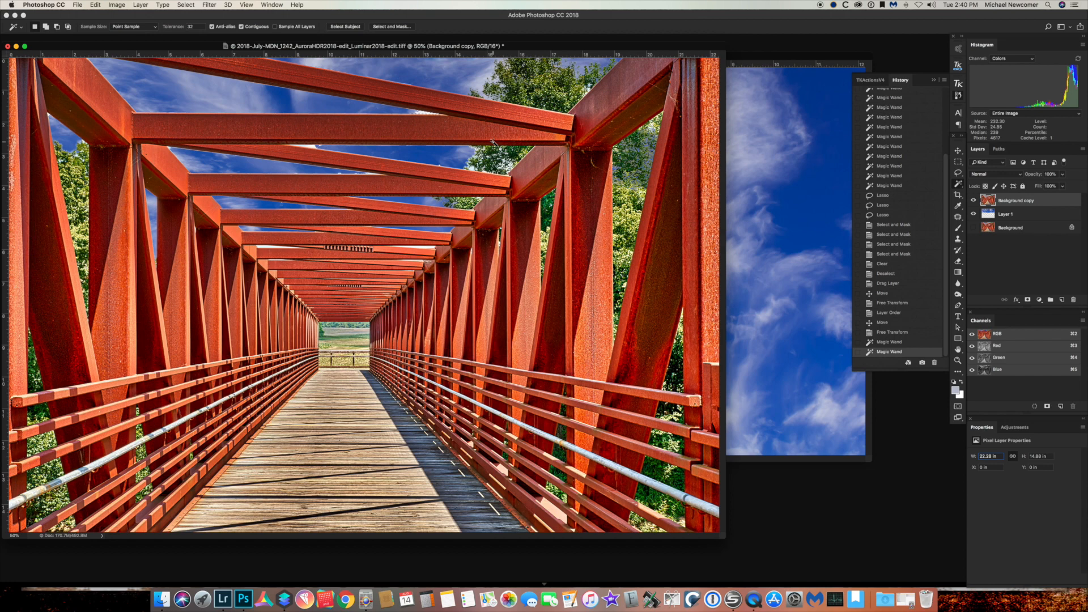
pyautogui.press('Delete')
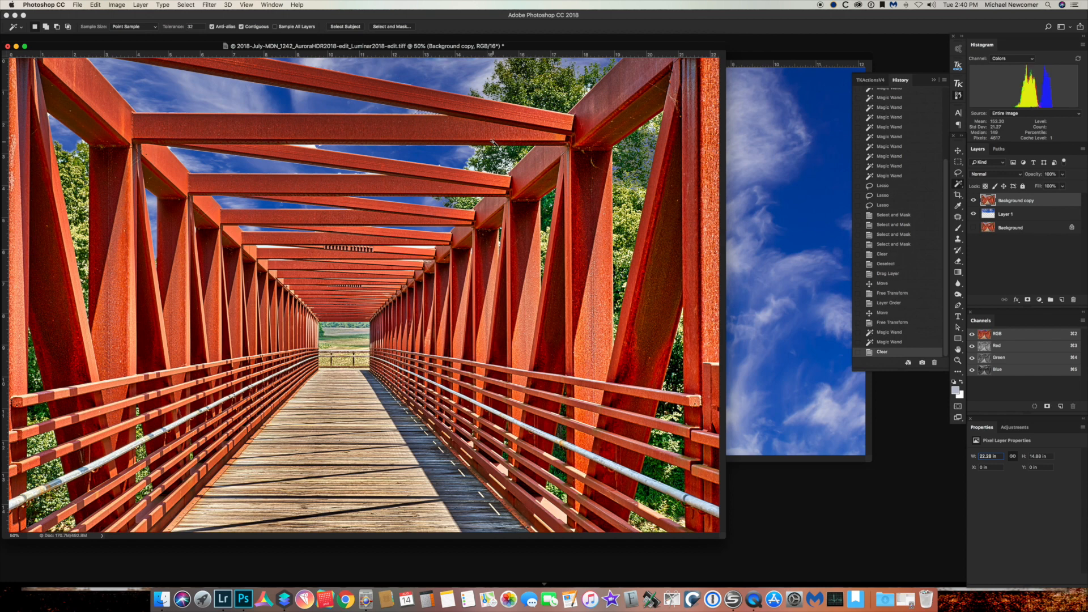
# Delete the leftover white sky just below the nearest horizontal crossbeam using the Magic Wand, and clear the selection.
pyautogui.click(309, 149)
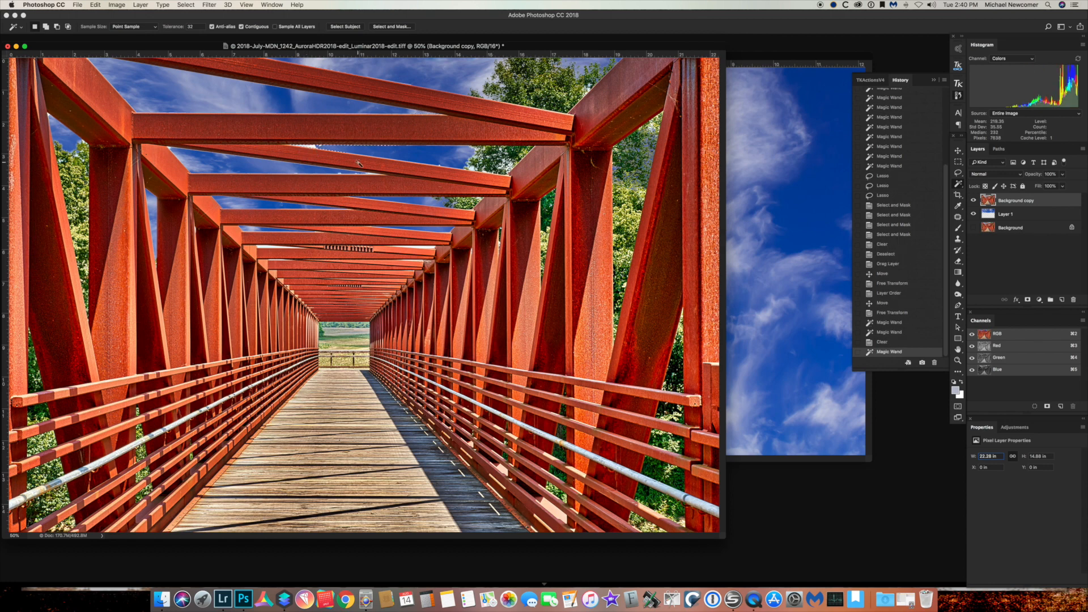
pyautogui.press('Delete')
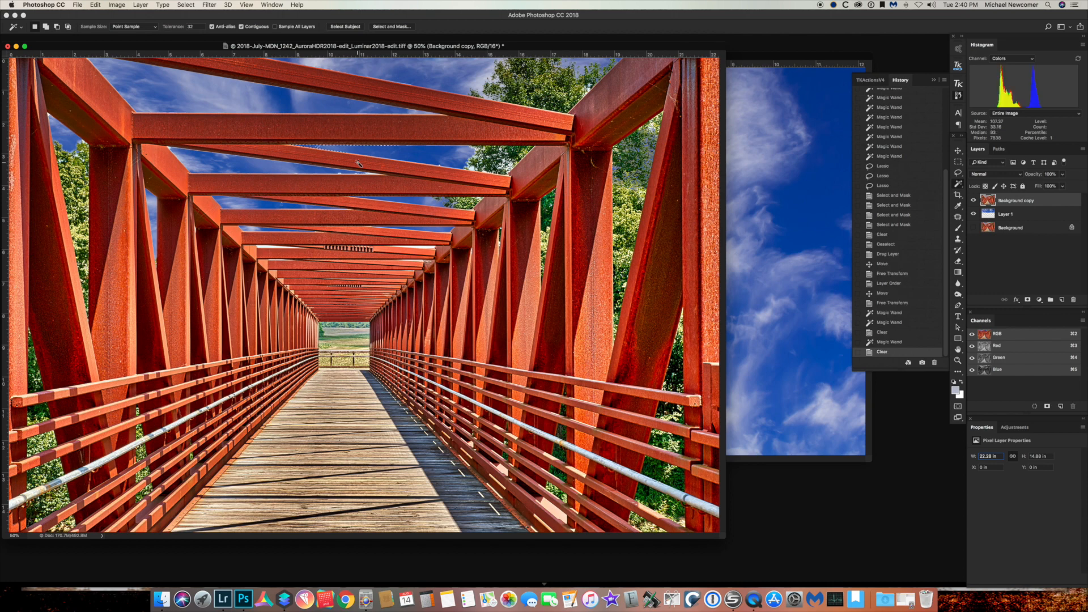
pyautogui.click(371, 182)
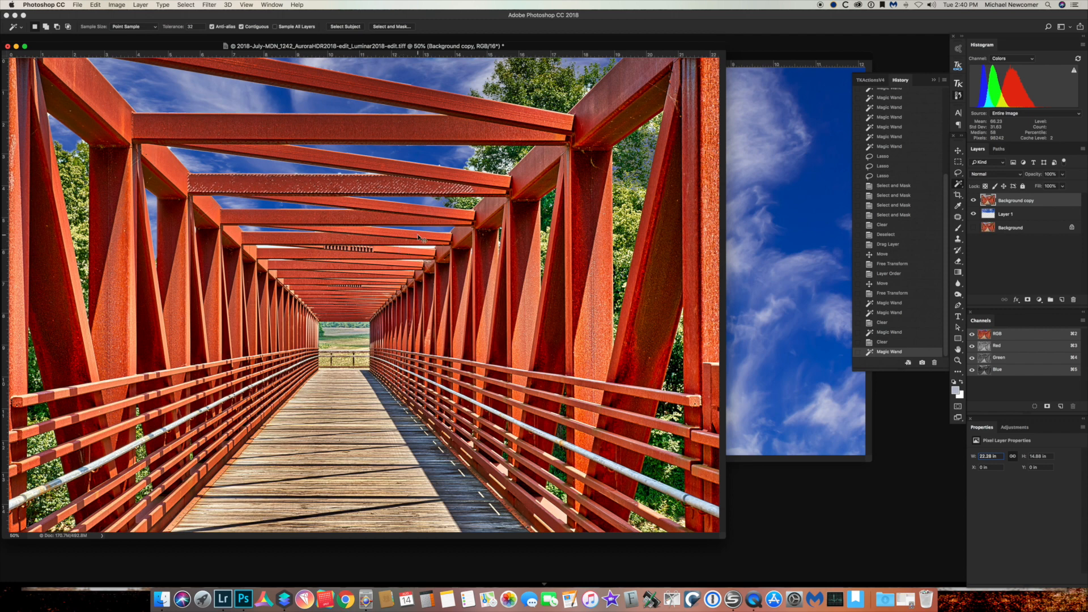
pyautogui.press('super+d')
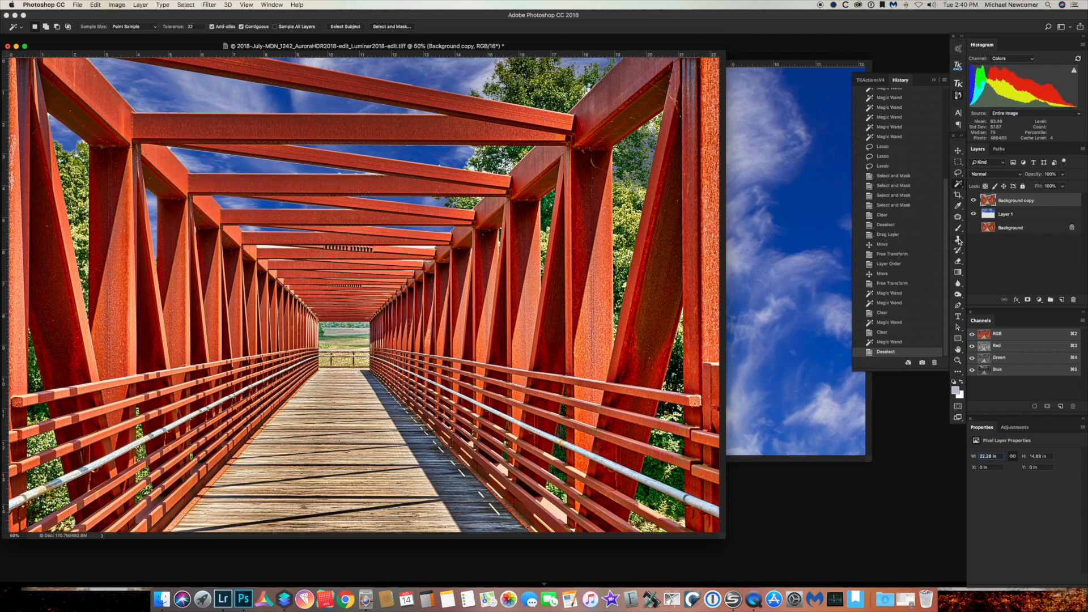
# Erase the white fringe along the upper edge of the second horizontal crossbeam with a smaller Eraser brush, undoing unwanted strokes.
pyautogui.click(958, 262)
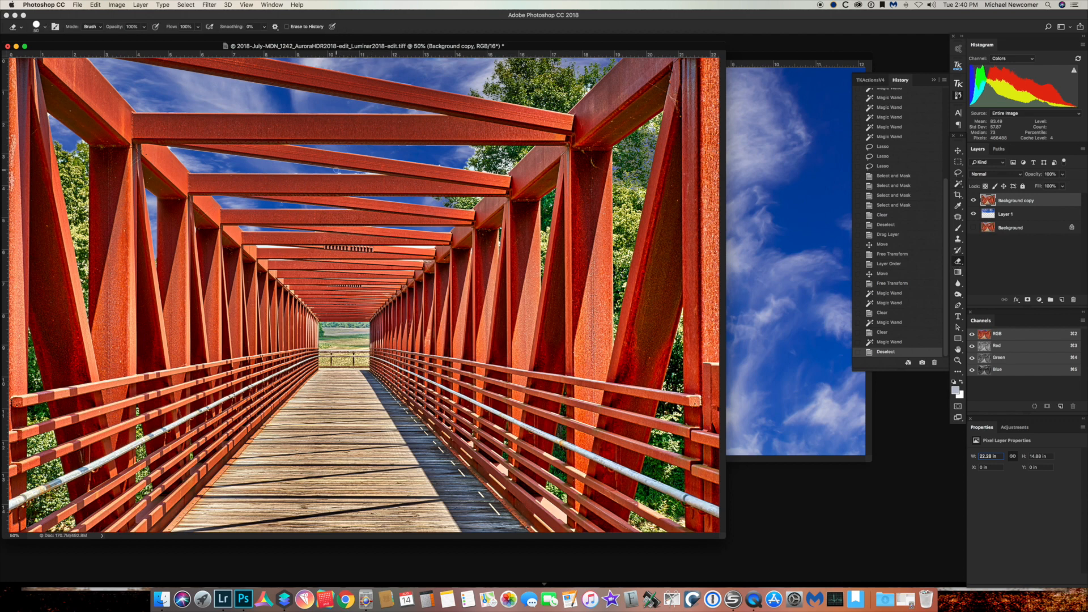
pyautogui.click(337, 173)
pyautogui.press('[')
pyautogui.press('super+z')
pyautogui.press('super+equal')
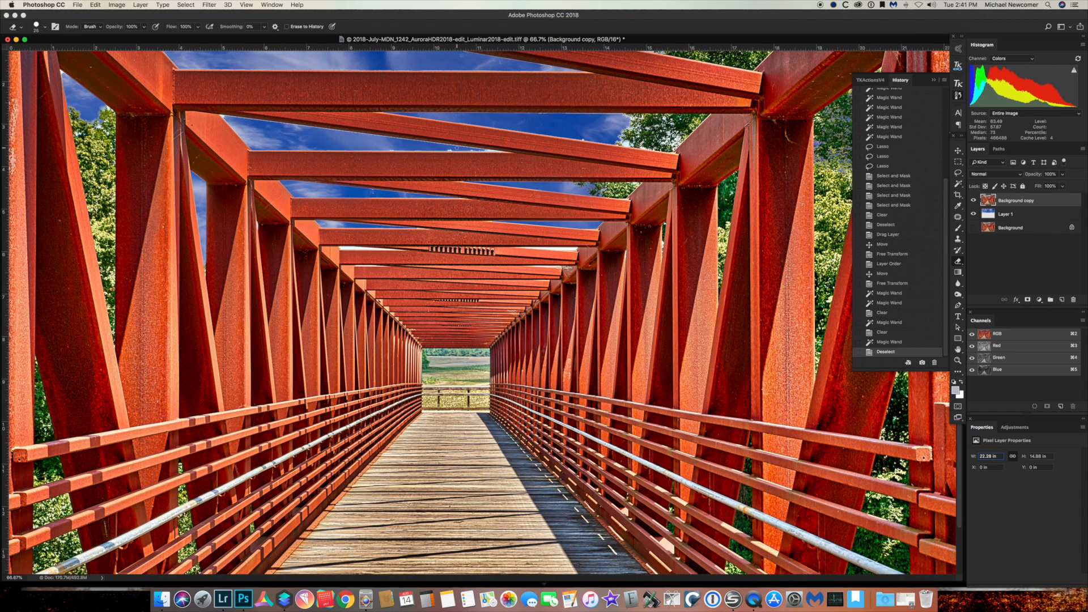
pyautogui.click(410, 148)
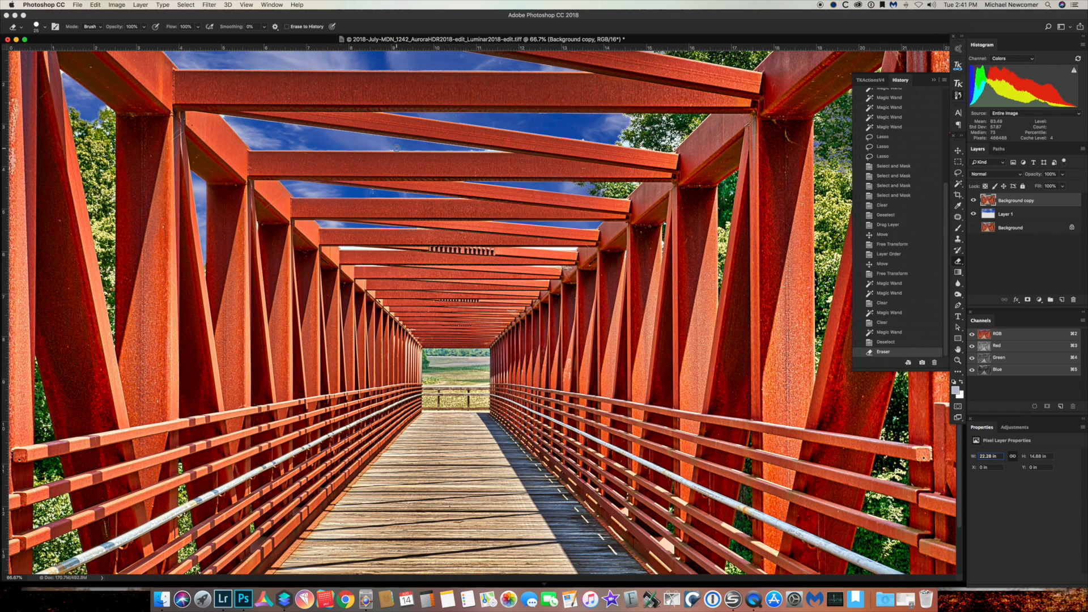
pyautogui.click(389, 148)
pyautogui.click(470, 149)
pyautogui.press('super+z')
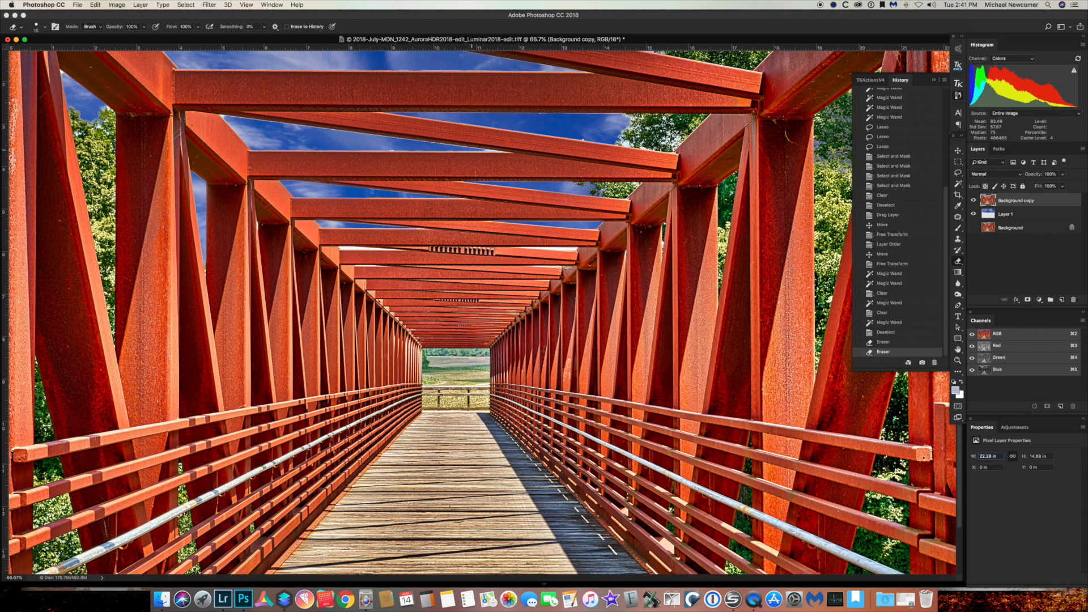
pyautogui.click(479, 150)
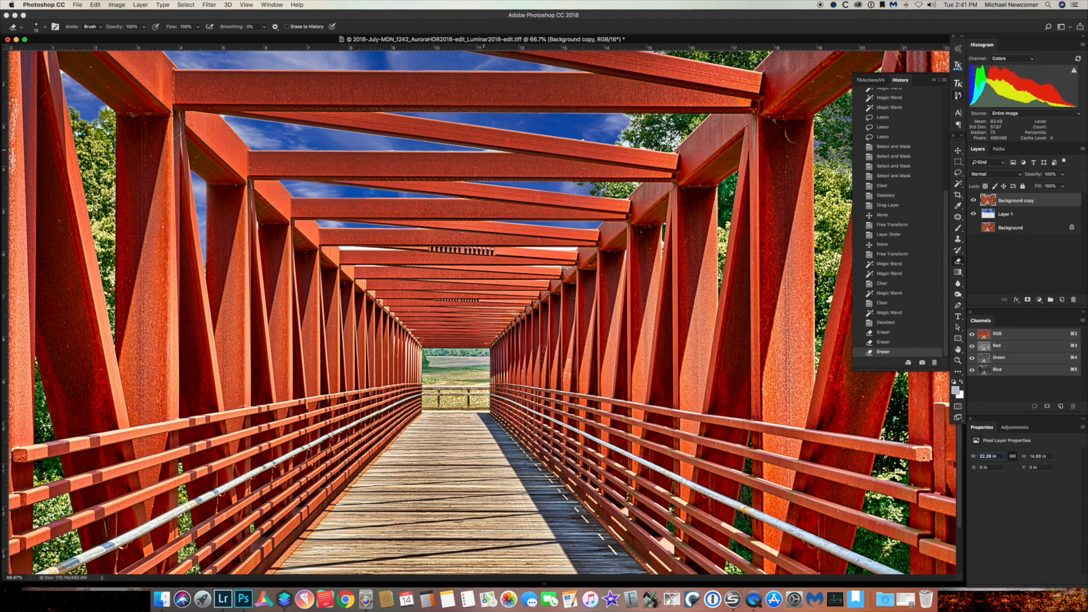
pyautogui.click(491, 150)
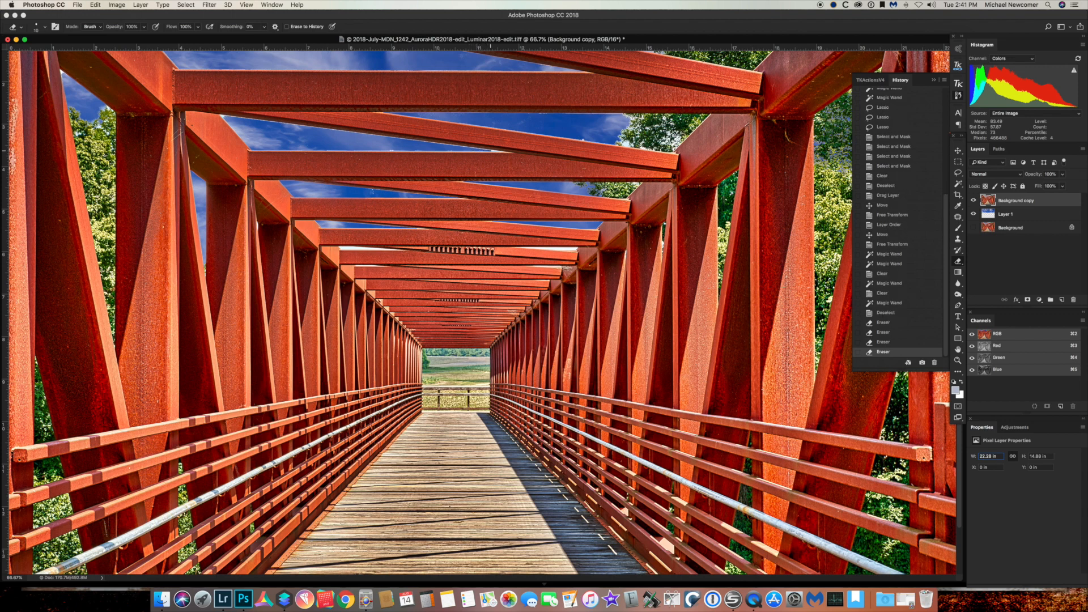
pyautogui.click(496, 150)
# Erase the white remnants along the upper edges of the third and fourth horizontal crossbeams.
pyautogui.scroll(-1, 499, 153)
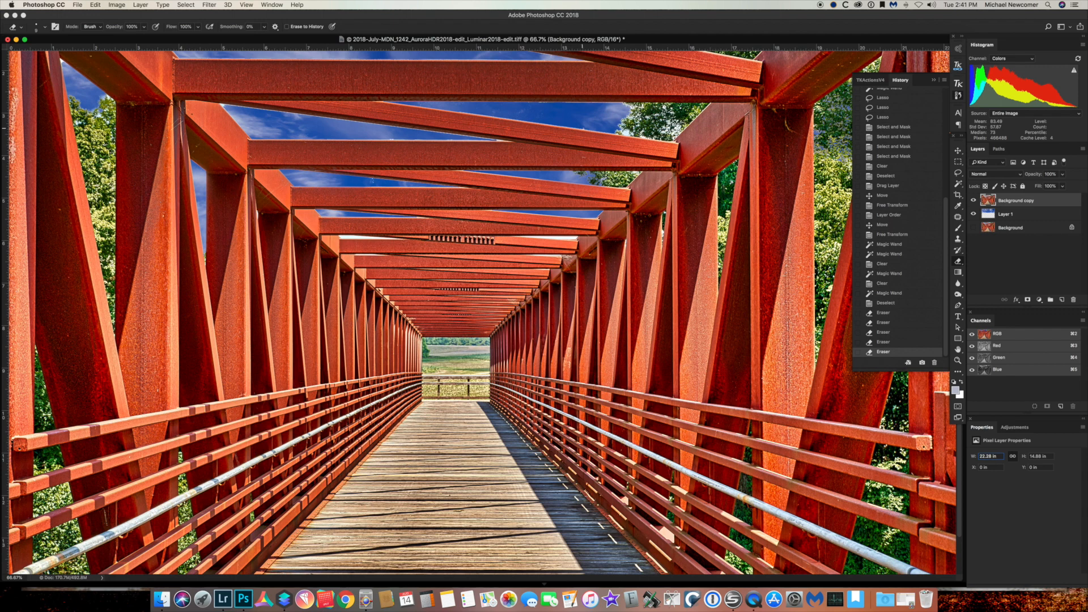
pyautogui.click(393, 194)
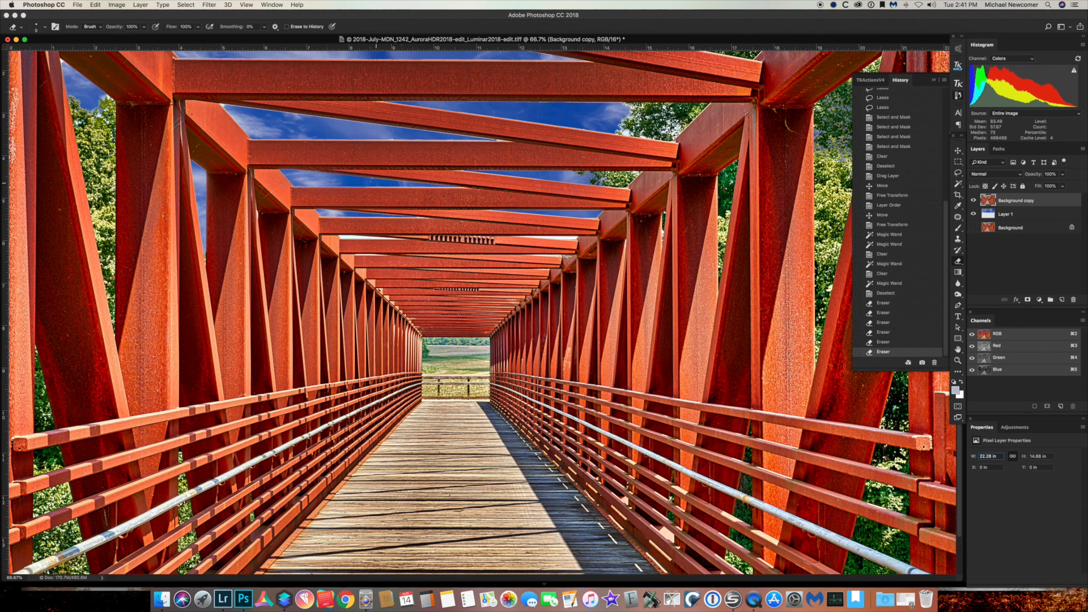
pyautogui.click(391, 218)
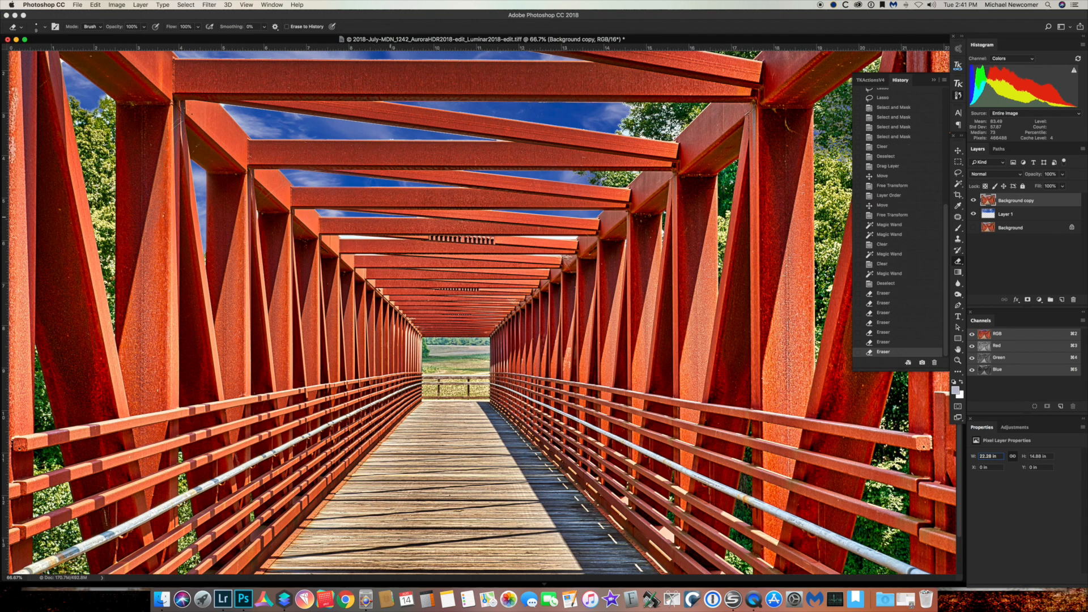
pyautogui.scroll(-3, 374, 198)
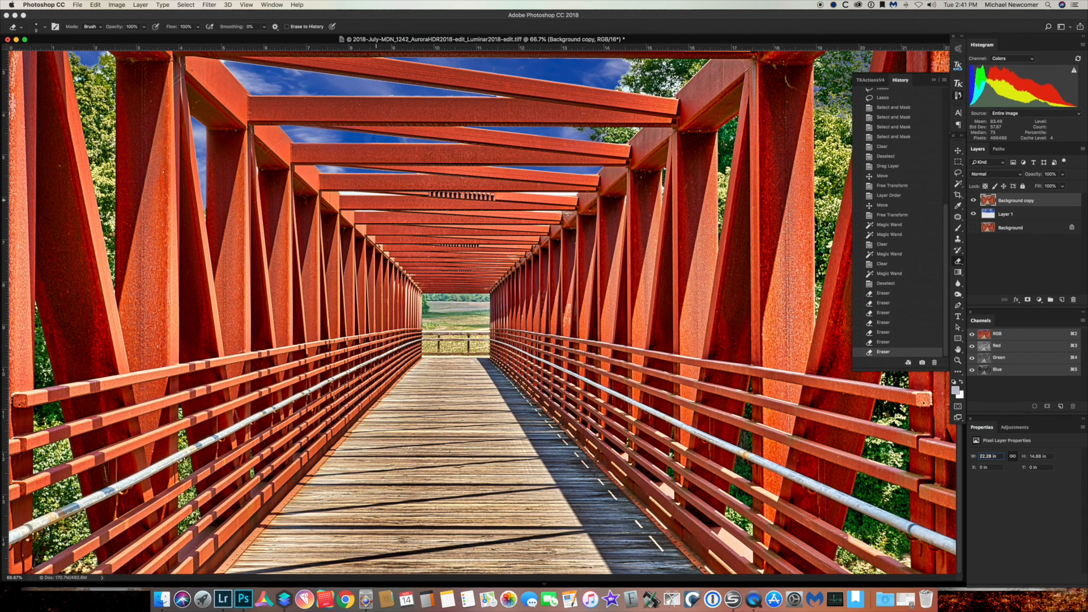
pyautogui.scroll(6, 485, 312)
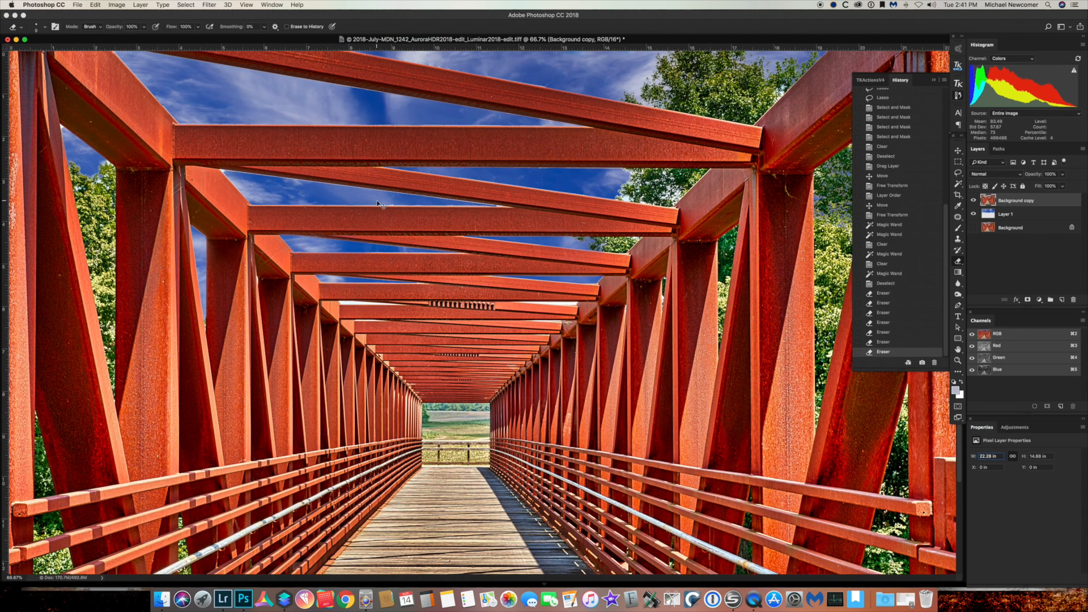
pyautogui.scroll(-2, 379, 204)
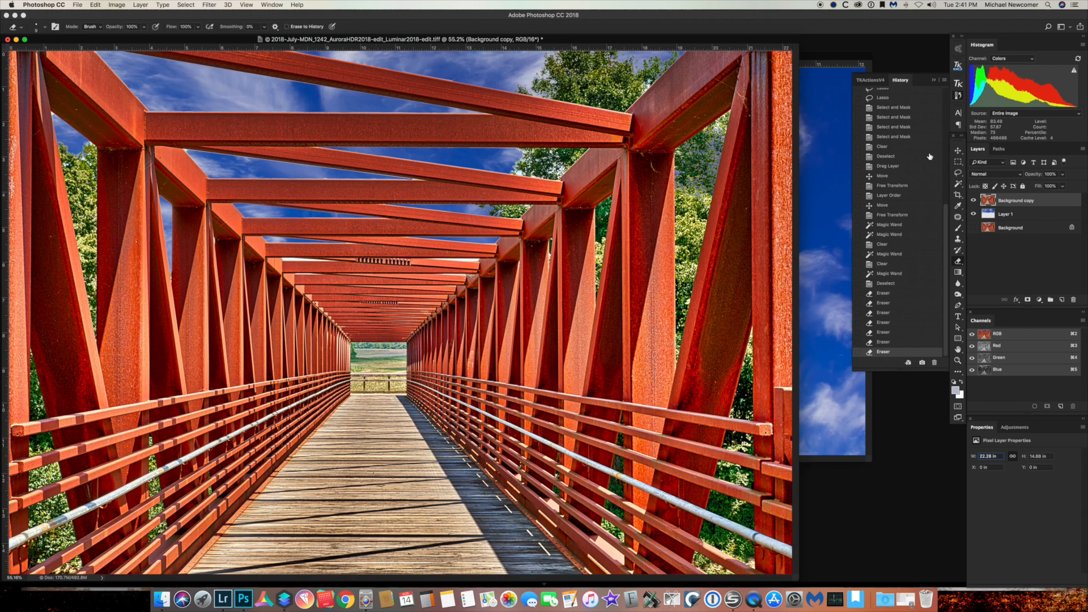
# Flatten the bridge image, discarding the hidden layers, and save the file.
pyautogui.click(958, 152)
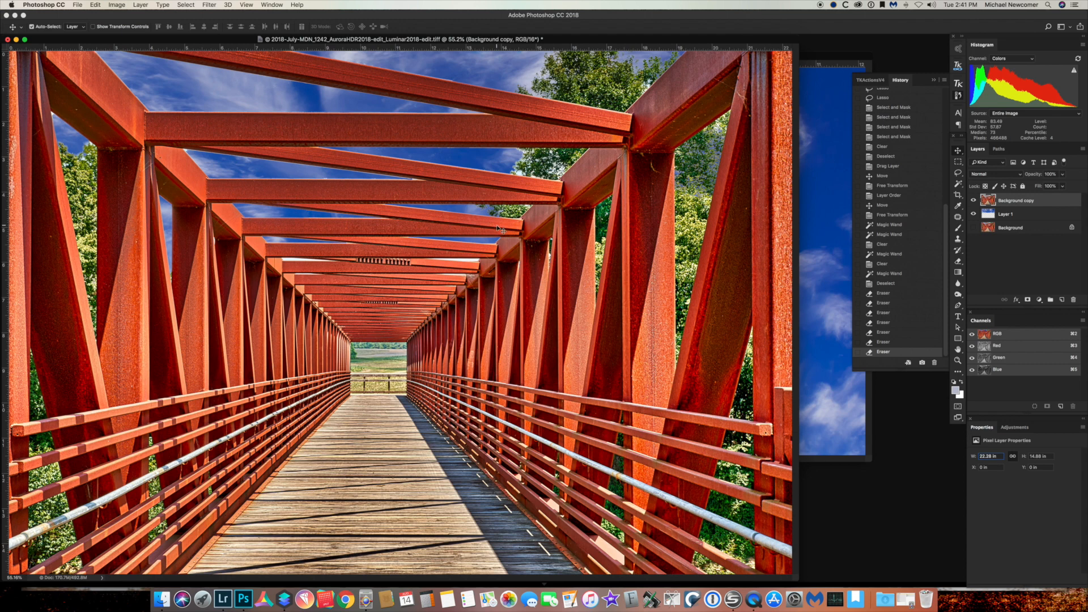
pyautogui.click(1083, 149)
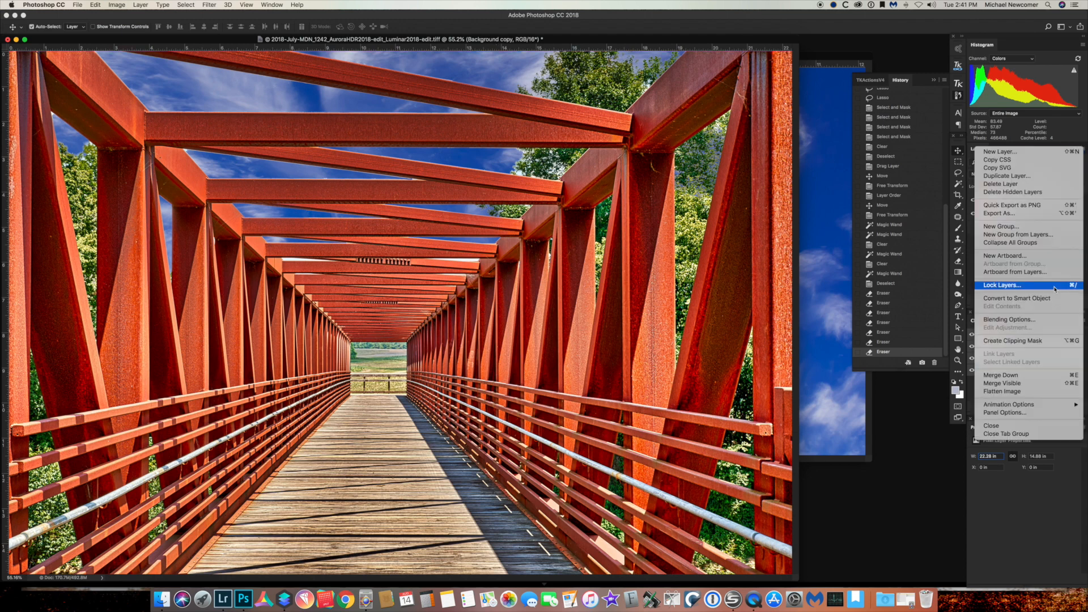
pyautogui.click(1031, 391)
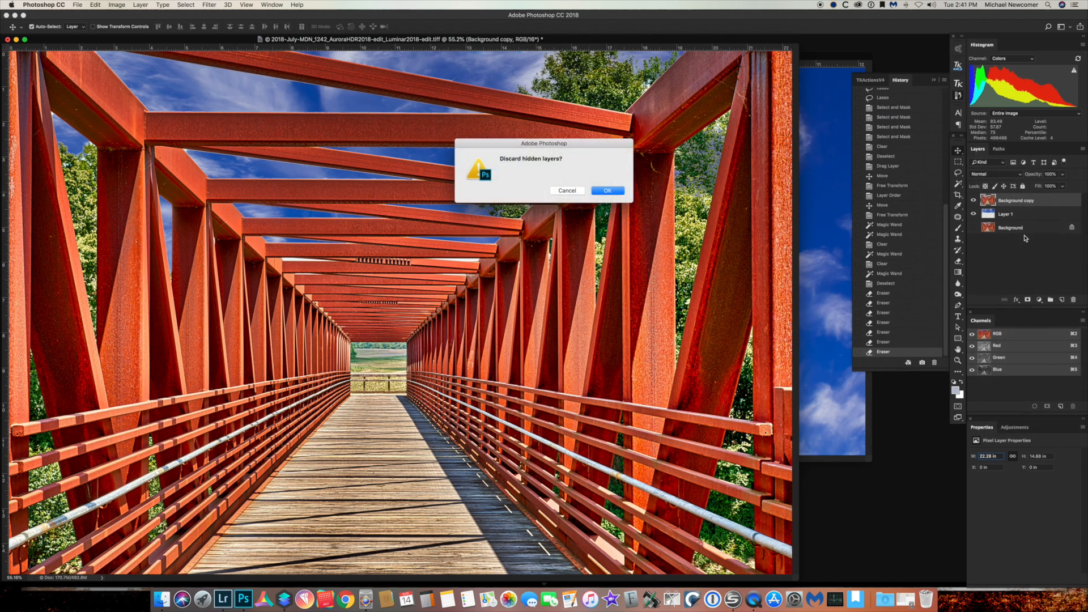
pyautogui.click(608, 192)
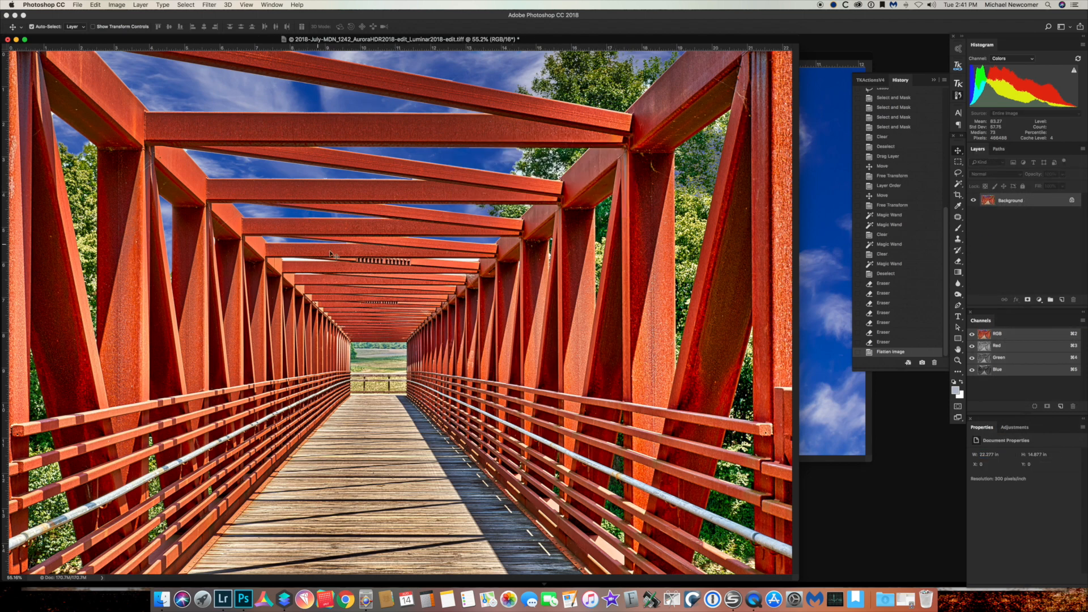
pyautogui.press('super+s')
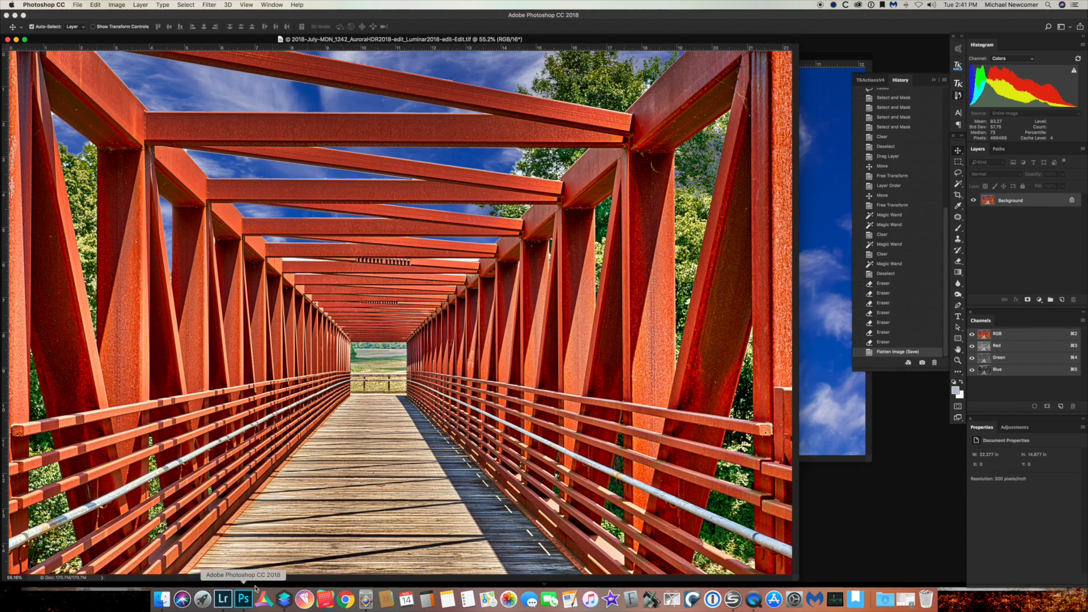
# Switch to Lightroom, show the photos as a grid, and sort them by Capture Time.
pyautogui.click(223, 598)
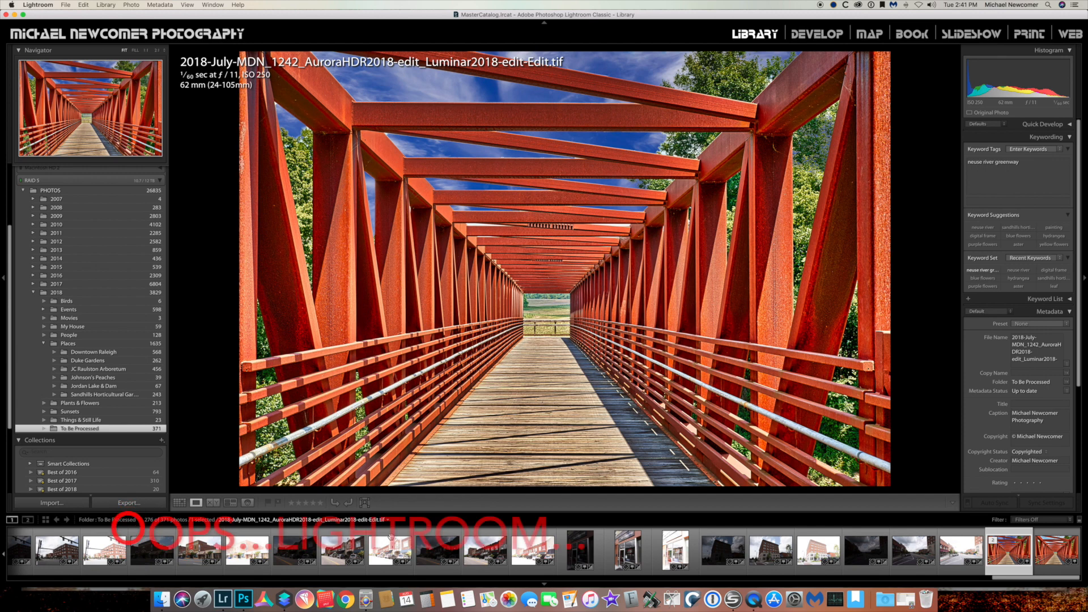
pyautogui.press('g')
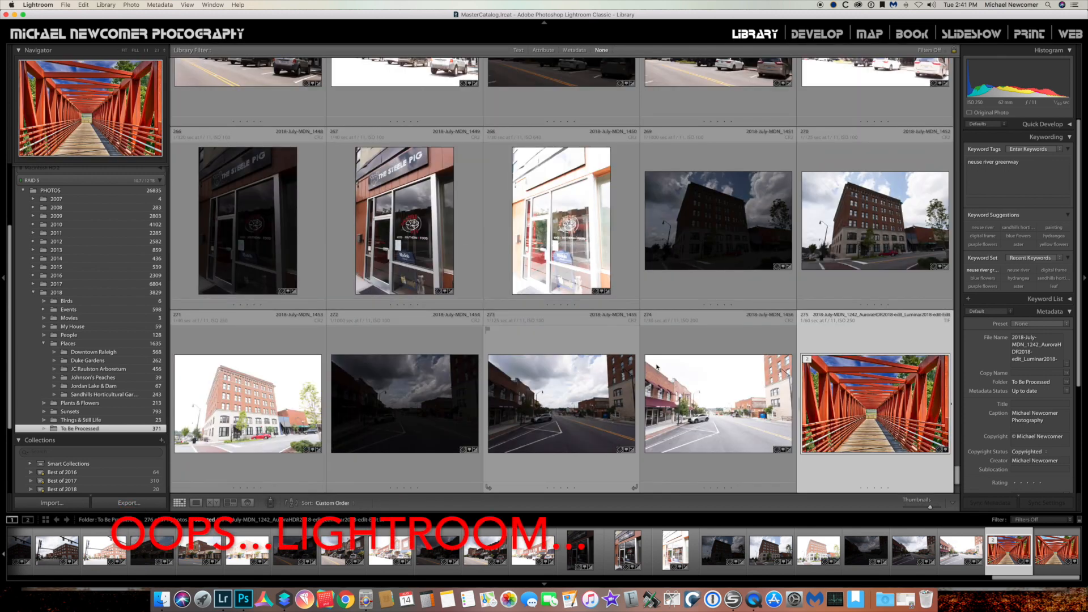
pyautogui.scroll(-2, 737, 375)
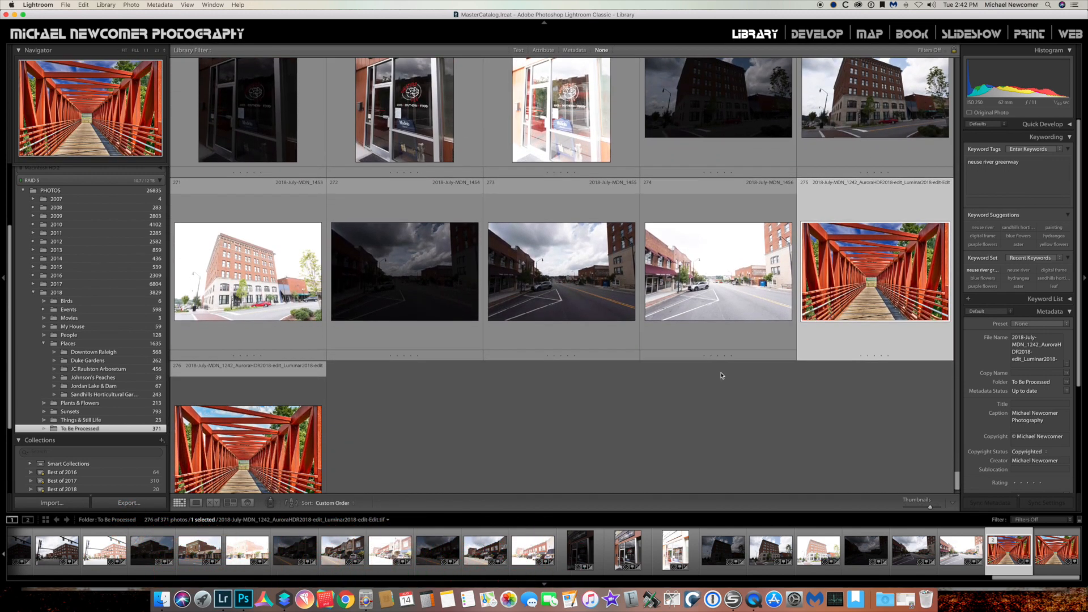
pyautogui.press('s')
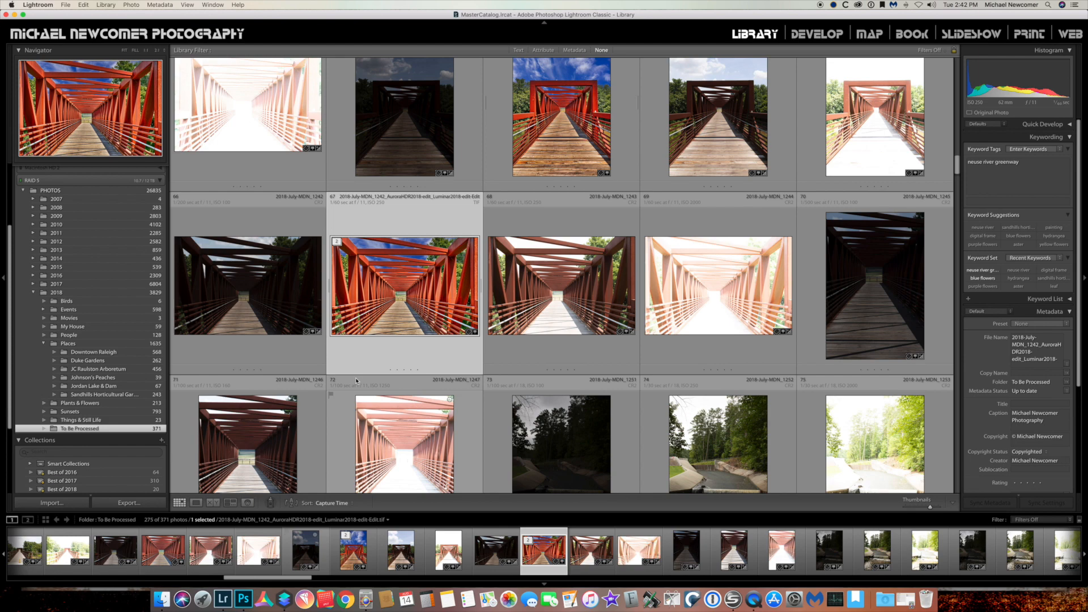
pyautogui.scroll(1, 374, 352)
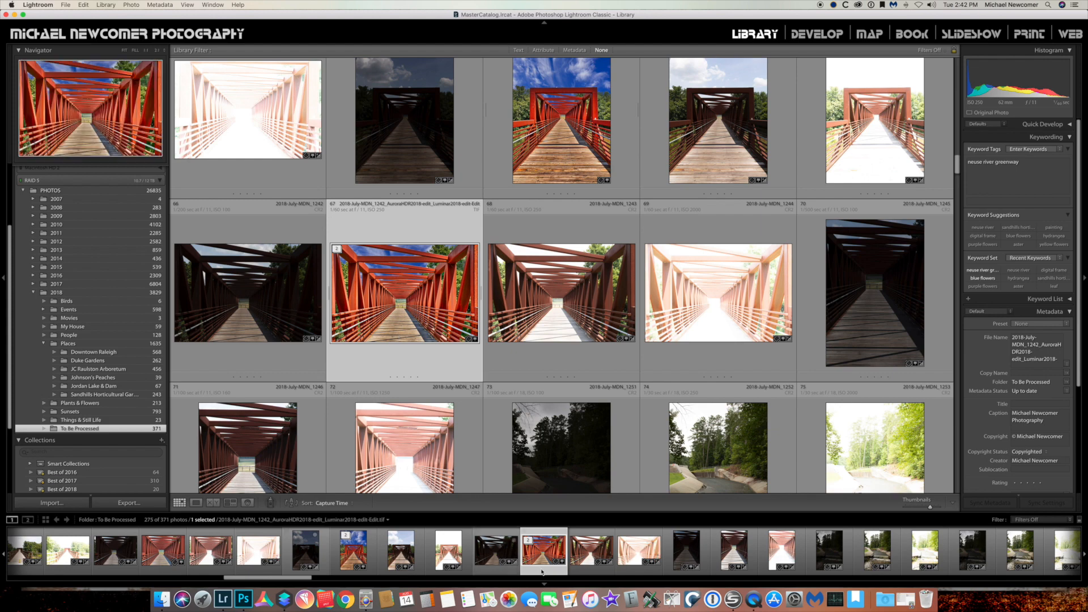
# In Luminar 2018, apply the Bloody Mary & Yellow preset and set HSL saturation to -100 for yellow and blue and about -44 for green.
pyautogui.click(286, 600)
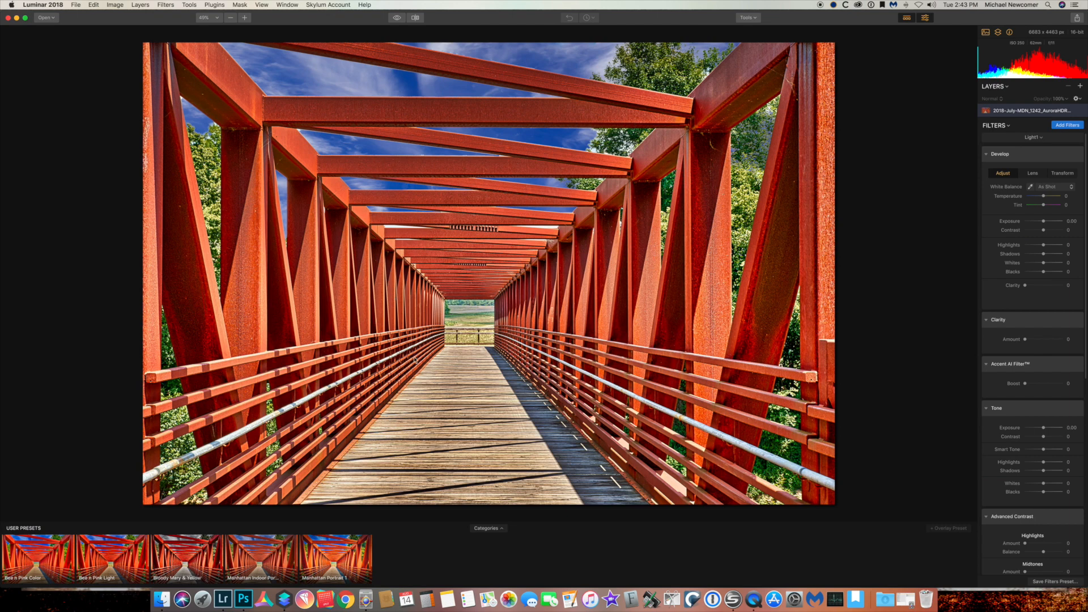
pyautogui.click(182, 553)
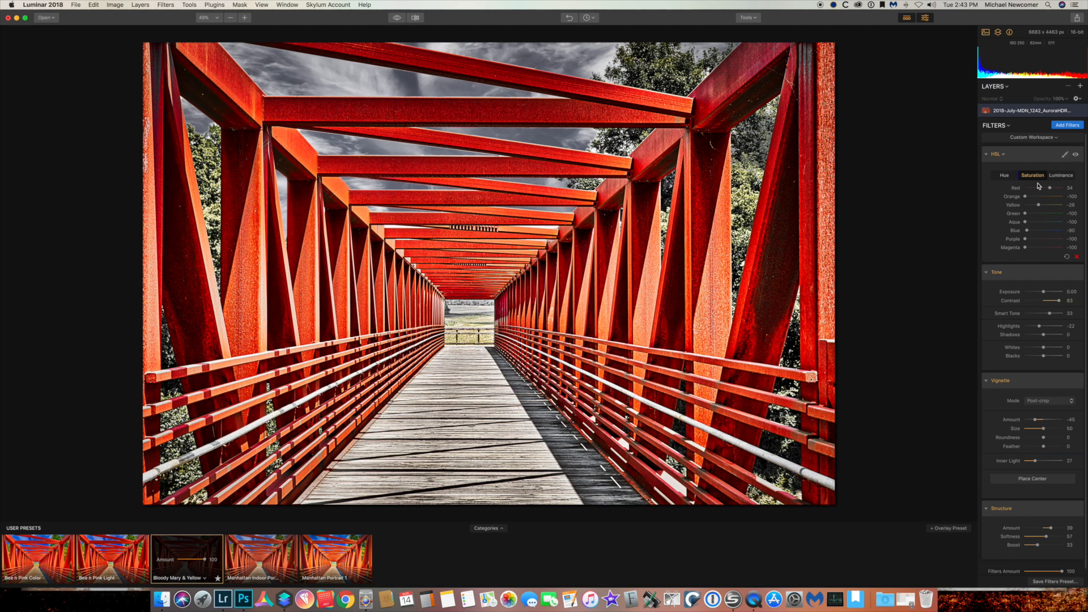
pyautogui.moveTo(1039, 205); pyautogui.dragTo(1014, 206)
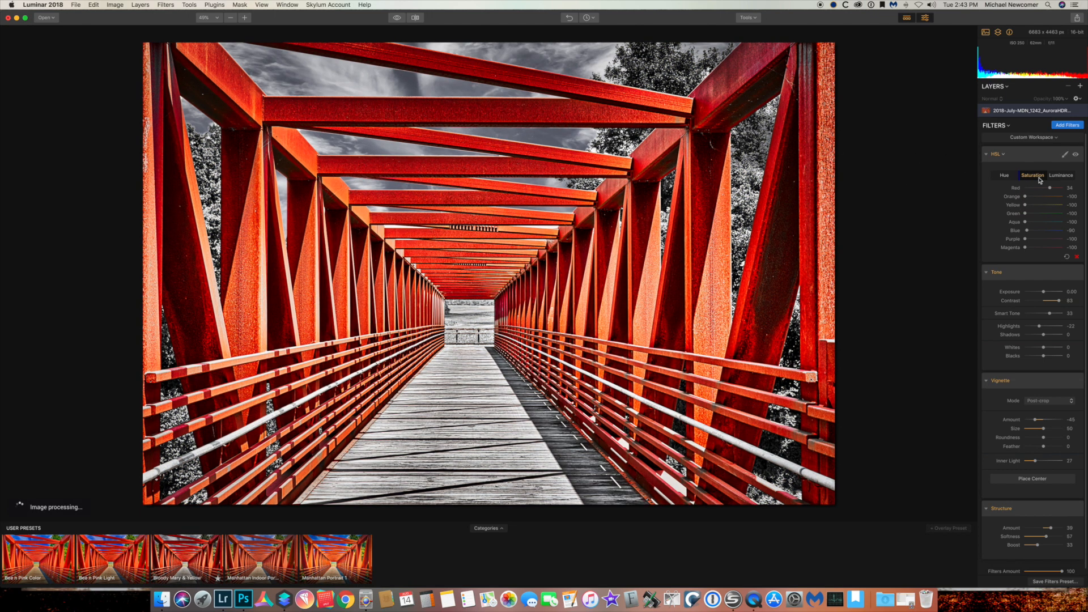
pyautogui.moveTo(1027, 230); pyautogui.dragTo(1020, 230)
pyautogui.moveTo(1025, 213); pyautogui.dragTo(1035, 213)
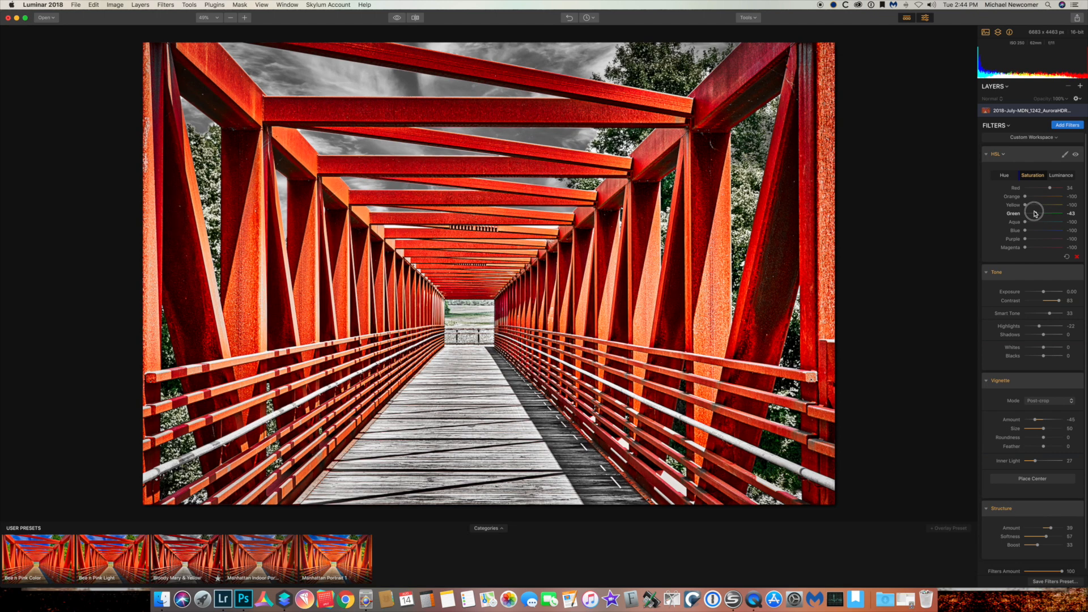
# Lower the HSL blue luminance almost to its minimum and set the blue saturation to -78.
pyautogui.click(1062, 175)
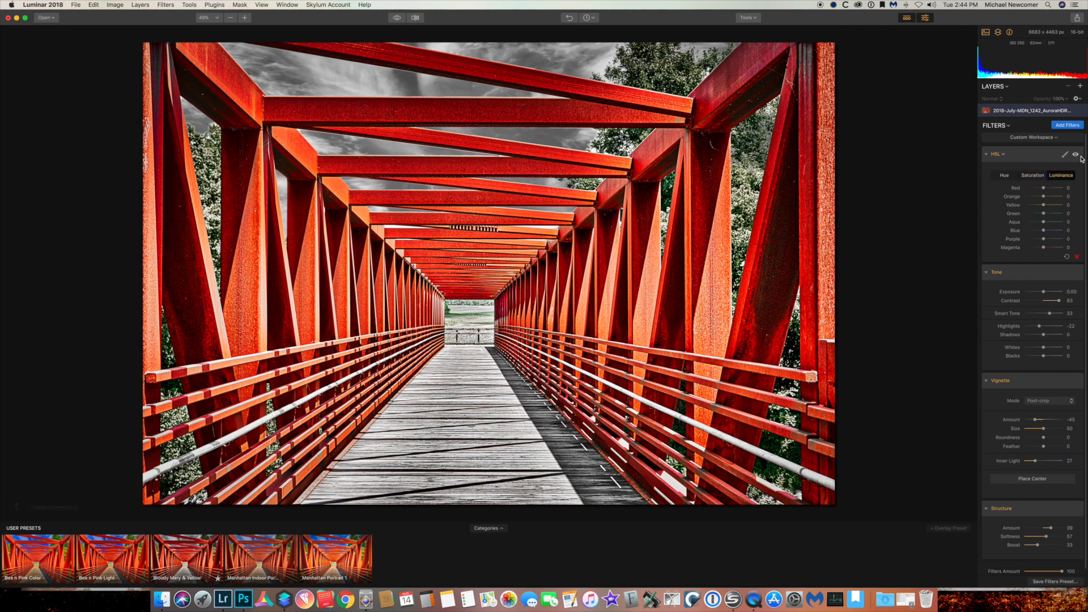
pyautogui.click(1043, 230)
pyautogui.moveTo(1044, 231); pyautogui.dragTo(1024, 232)
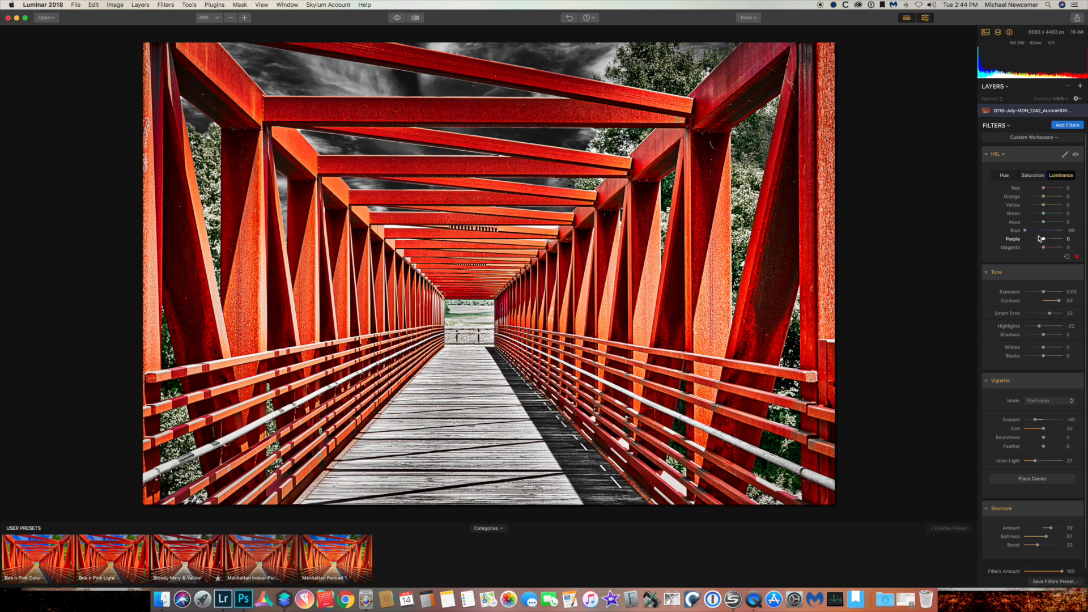
pyautogui.click(1038, 176)
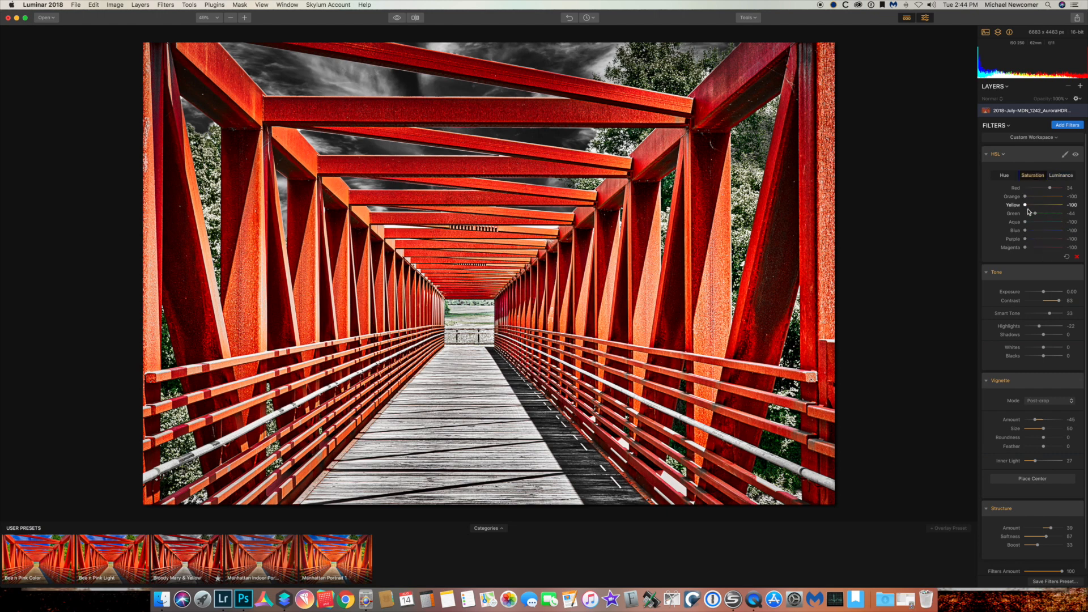
pyautogui.moveTo(1026, 230); pyautogui.dragTo(1029, 232)
pyautogui.click(75, 4)
pyautogui.click(88, 65)
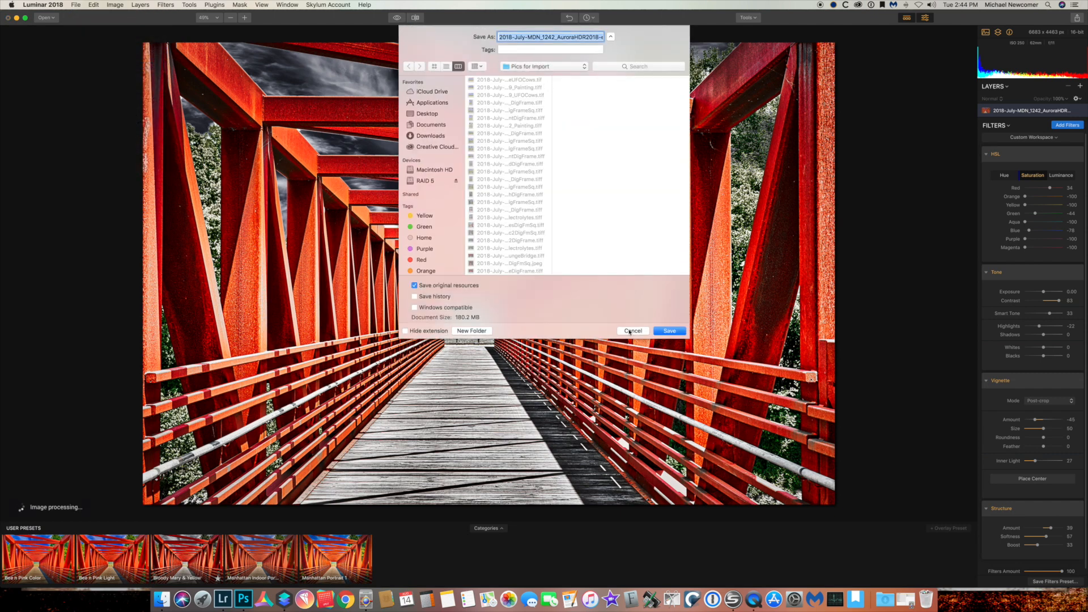
pyautogui.click(631, 331)
# Export the image as a 16-bit TIFF named 2018-July-MDN_1242_GrungeBridge to the Pics for Import folder.
pyautogui.click(75, 4)
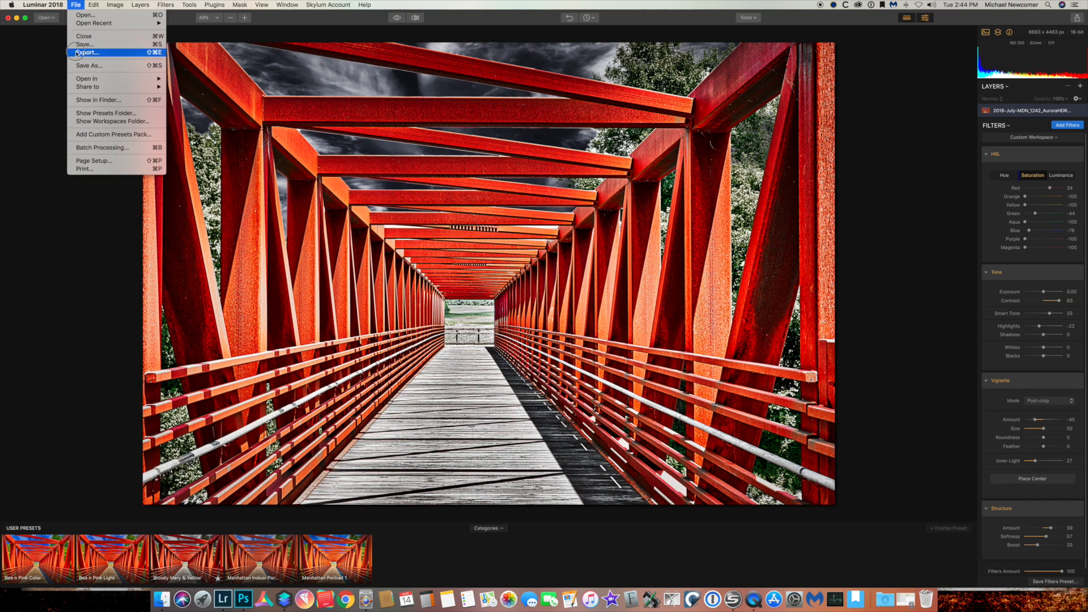
pyautogui.click(77, 53)
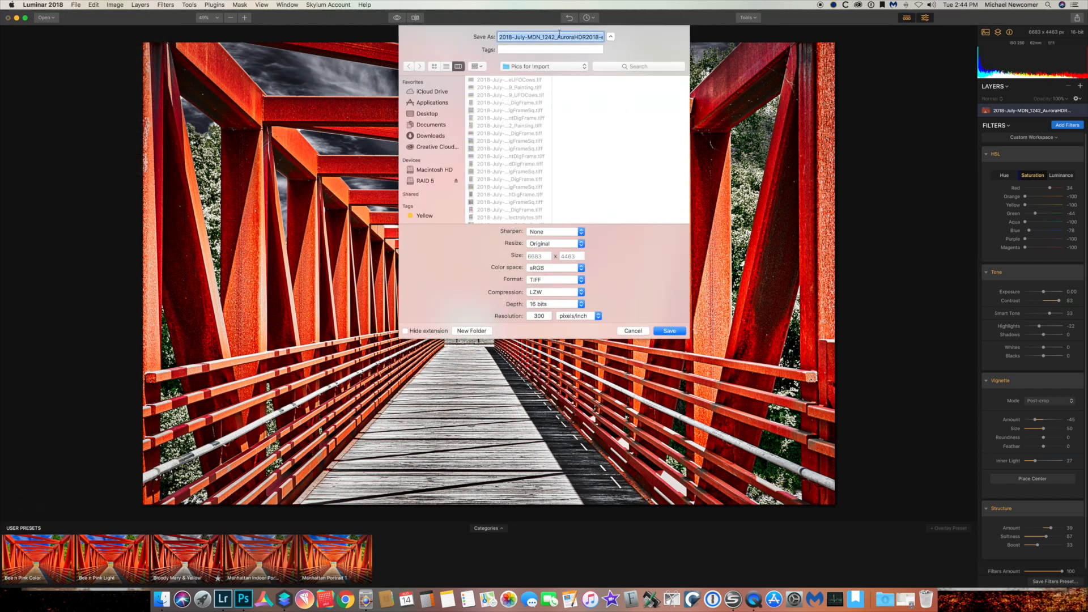
pyautogui.click(558, 38)
pyautogui.press('Delete')
pyautogui.press('Delete')
pyautogui.press('Delete')
pyautogui.press('Delete')
pyautogui.press('Delete')
pyautogui.press('Delete')
pyautogui.press('Delete')
pyautogui.press('Delete')
pyautogui.press('Delete')
pyautogui.write('Luminar')
pyautogui.press('Delete')
pyautogui.press('Delete')
pyautogui.press('Delete')
pyautogui.press('Delete')
pyautogui.press('Delete')
pyautogui.press('Delete')
pyautogui.press('Delete')
pyautogui.press('Delete')
pyautogui.press('Delete')
pyautogui.press('Delete')
pyautogui.press('Delete')
pyautogui.press('Delete')
pyautogui.press('Delete')
pyautogui.press('Delete')
pyautogui.press('Delete')
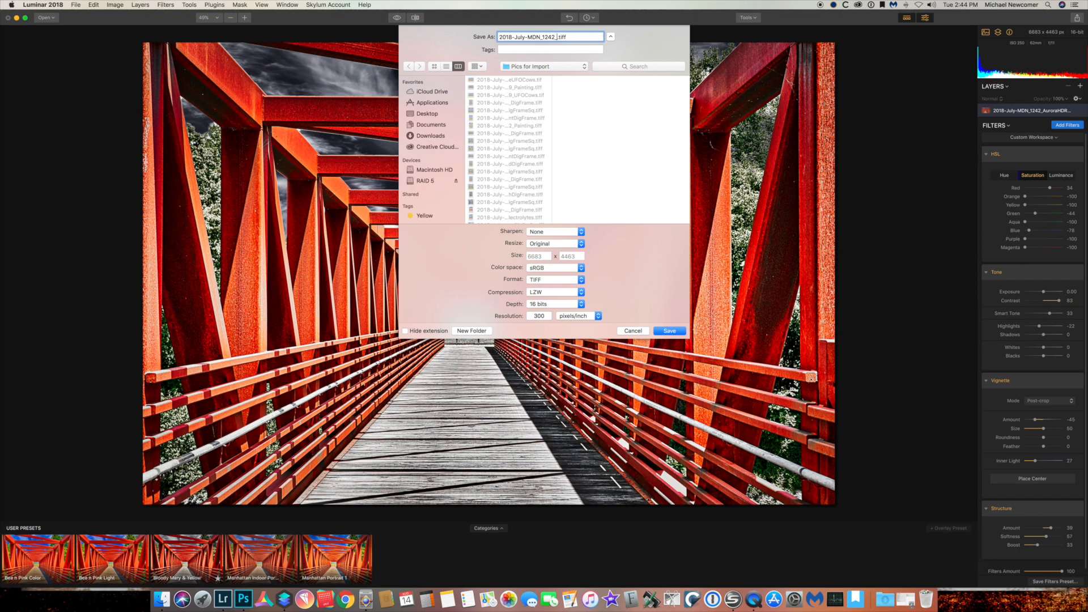
pyautogui.write('GrungeBridge')
pyautogui.press('Return')
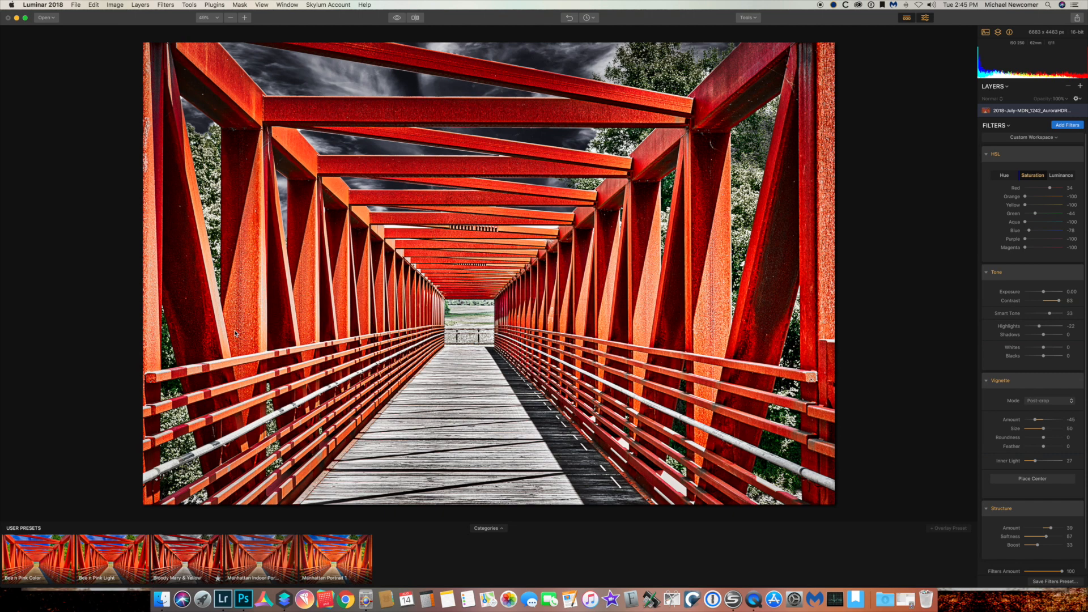
# Send the image to the Topaz Studio plug-in, duplicate it there, and select the duplicate.
pyautogui.click(216, 5)
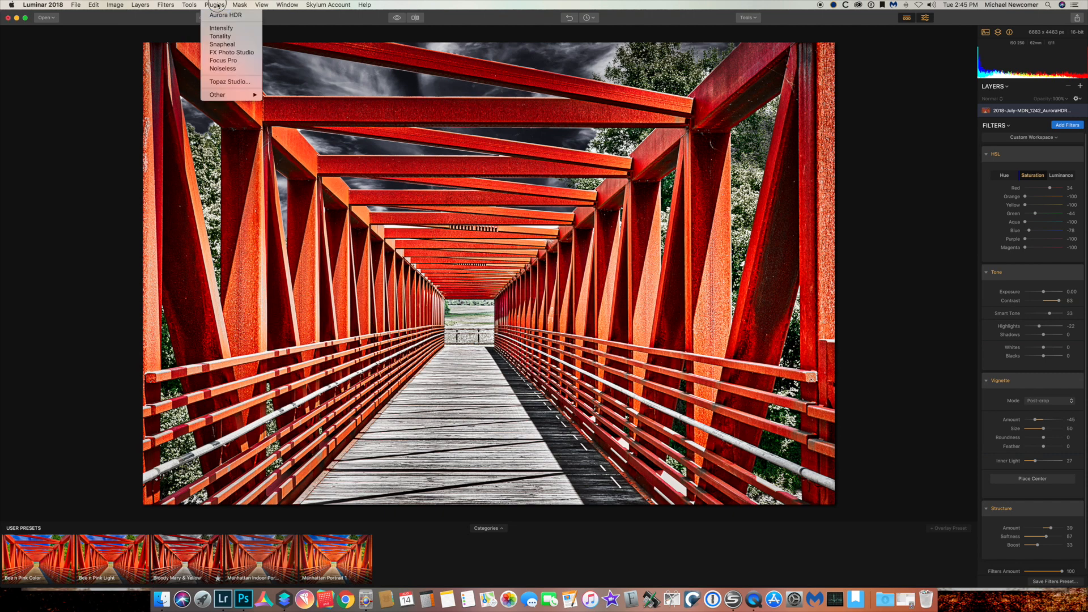
pyautogui.click(229, 82)
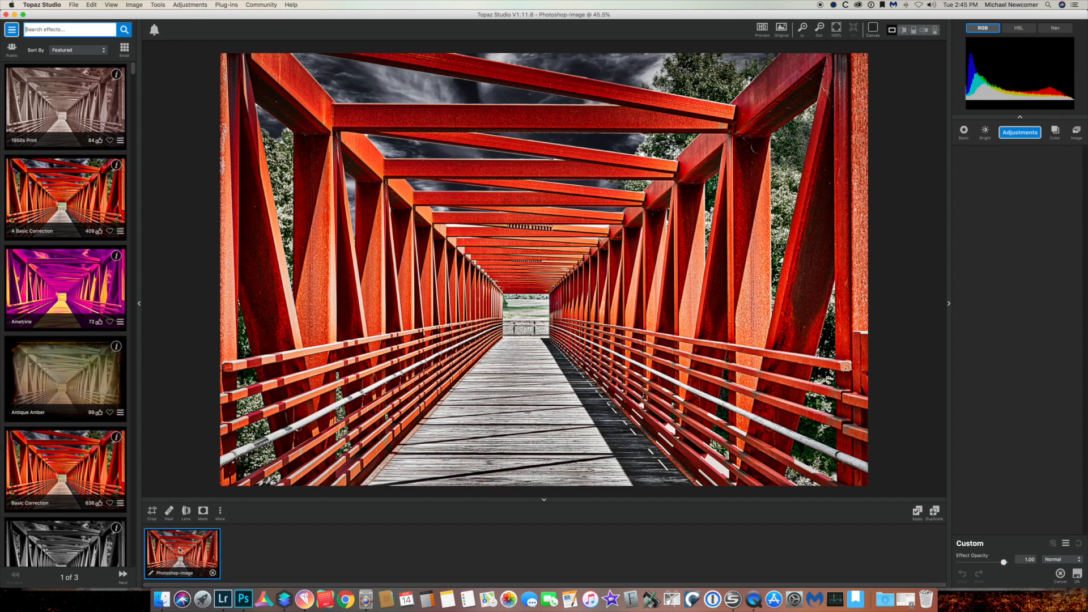
pyautogui.click(935, 512)
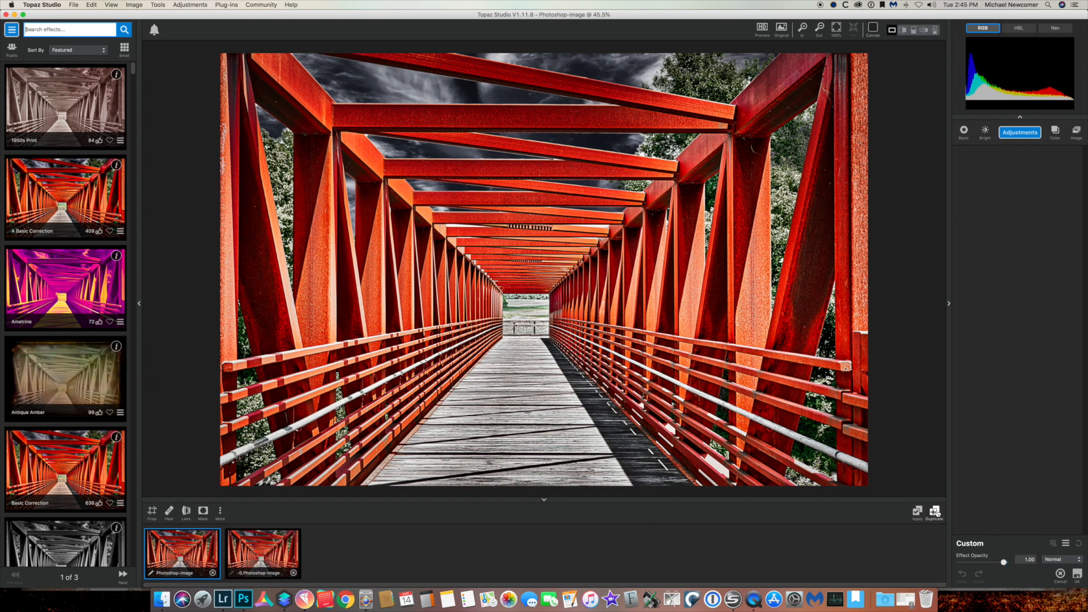
pyautogui.click(264, 549)
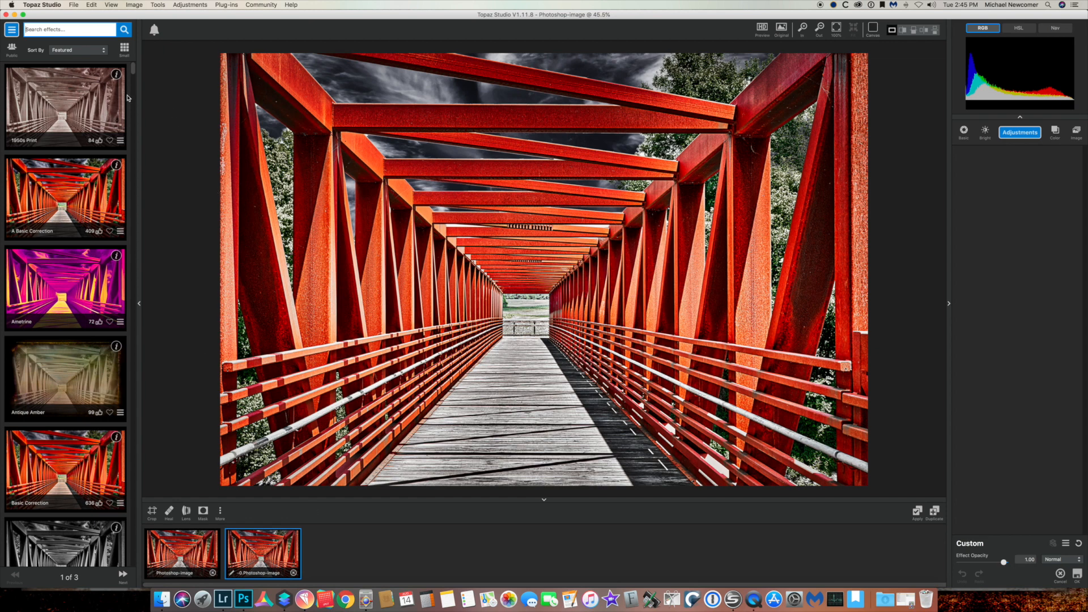
# Look through the Favorite effects, and return to the full effects list with public effects excluded.
pyautogui.click(10, 30)
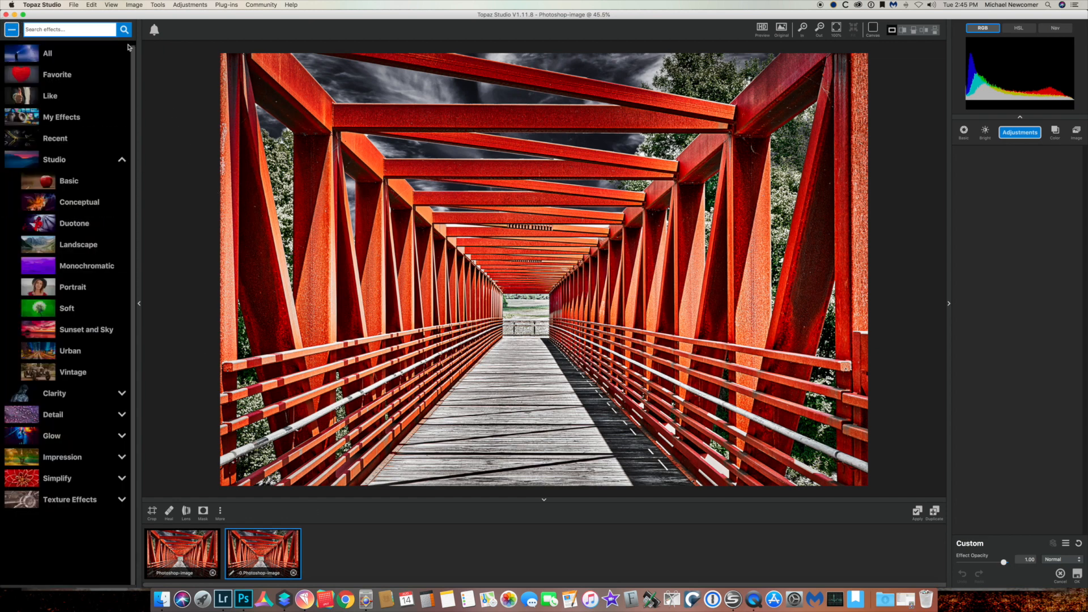
pyautogui.click(57, 79)
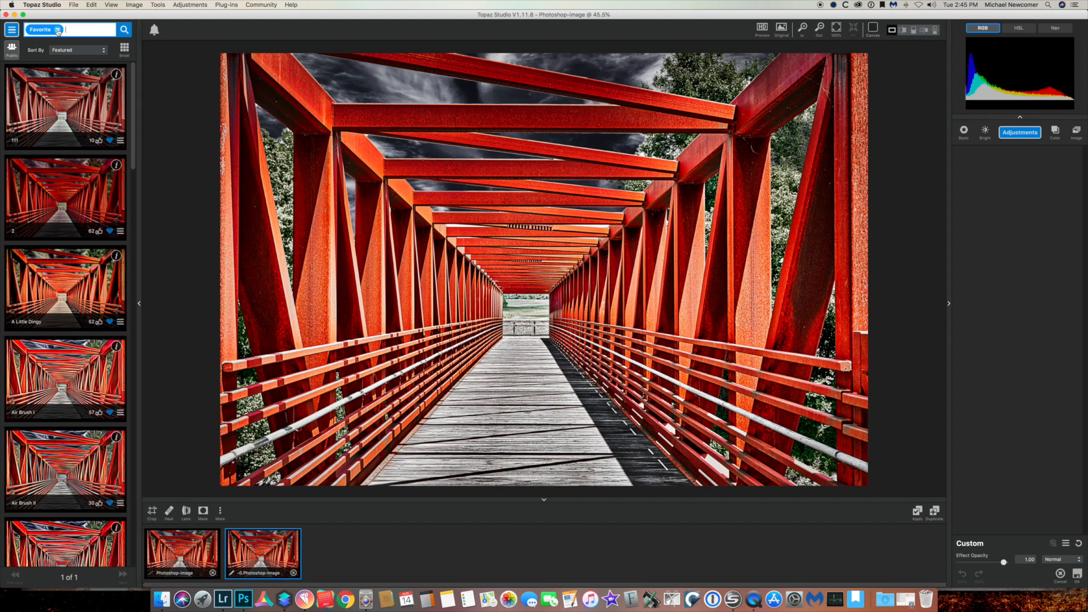
pyautogui.click(12, 30)
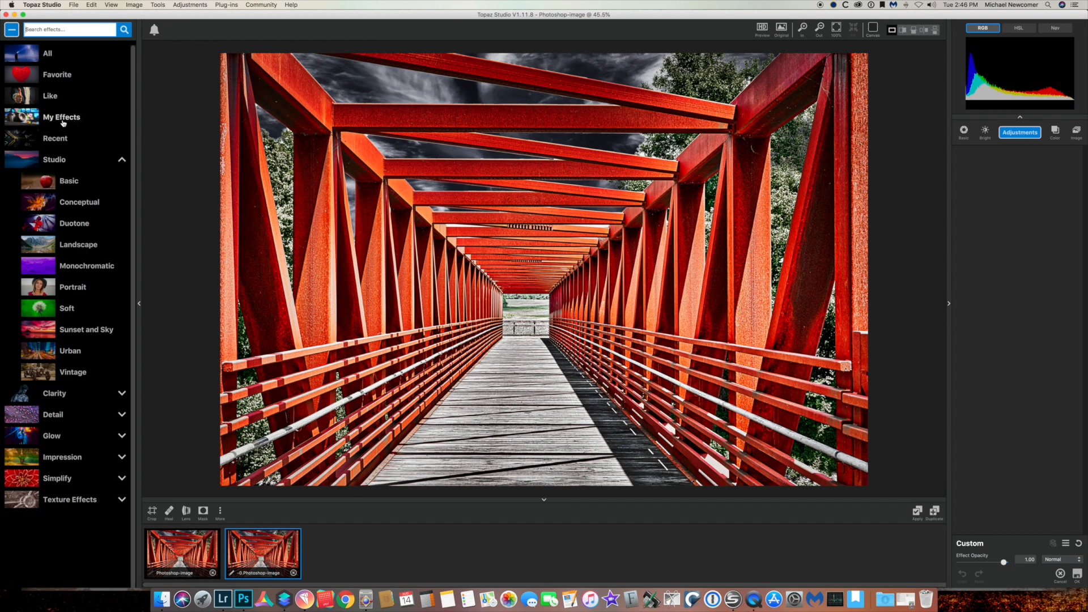
pyautogui.click(47, 53)
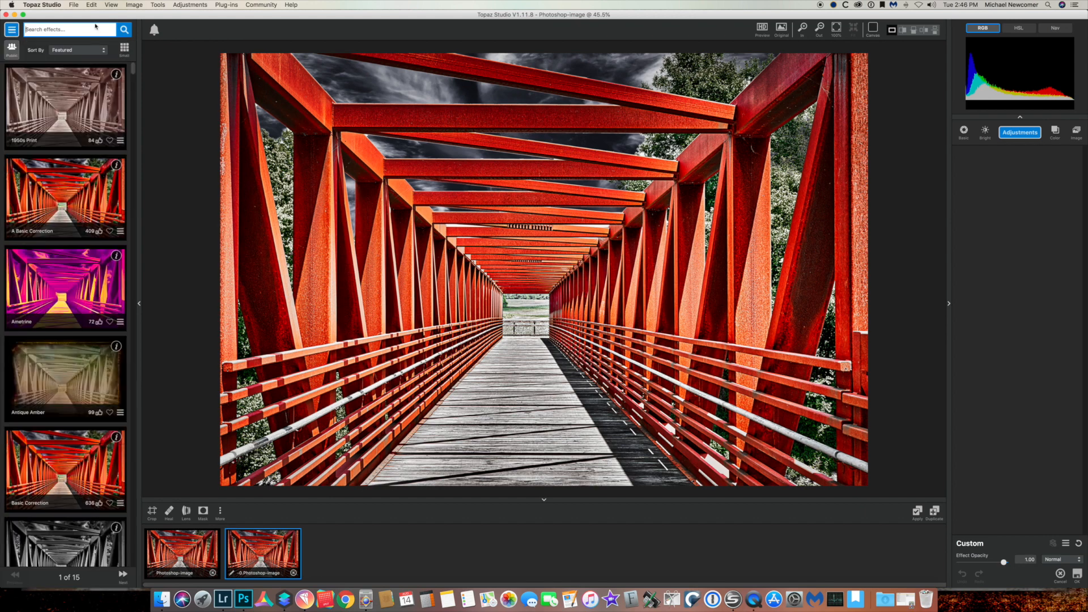
pyautogui.click(11, 55)
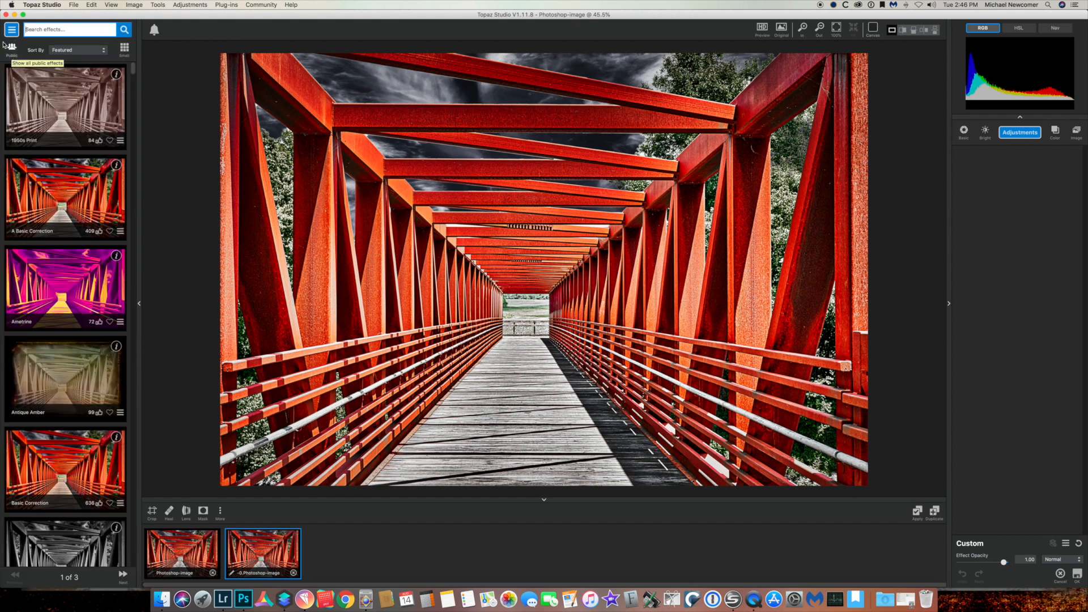
# Try the Giclee Print II effect on the duplicate image and reset it.
pyautogui.scroll(-1, 44, 135)
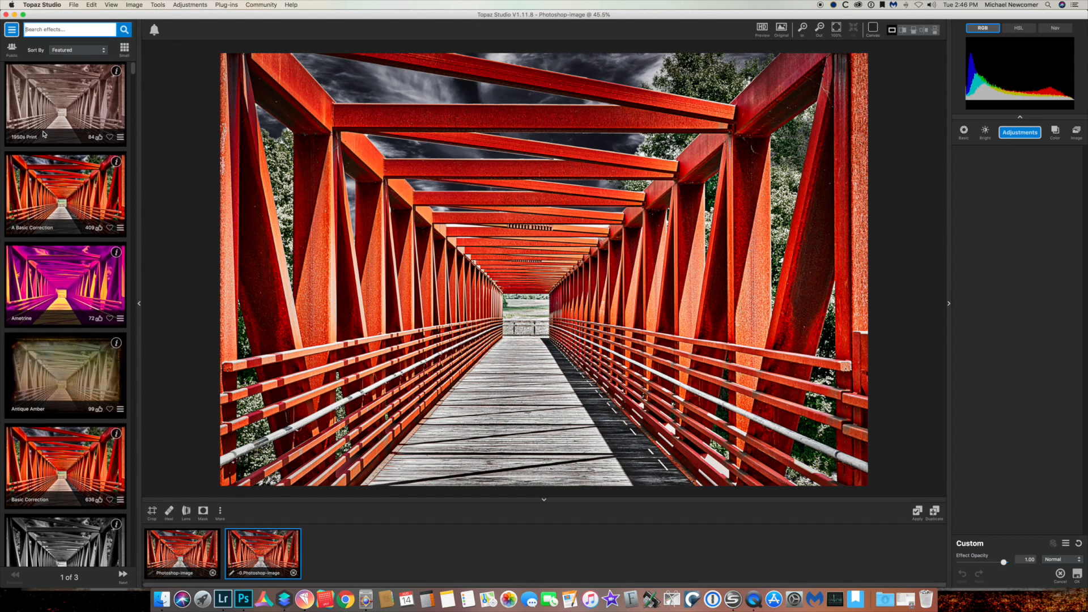
pyautogui.scroll(-5, 66, 161)
pyautogui.scroll(-15, 66, 161)
pyautogui.scroll(-10, 66, 161)
pyautogui.scroll(-10, 66, 161)
pyautogui.scroll(-5, 66, 161)
pyautogui.click(77, 307)
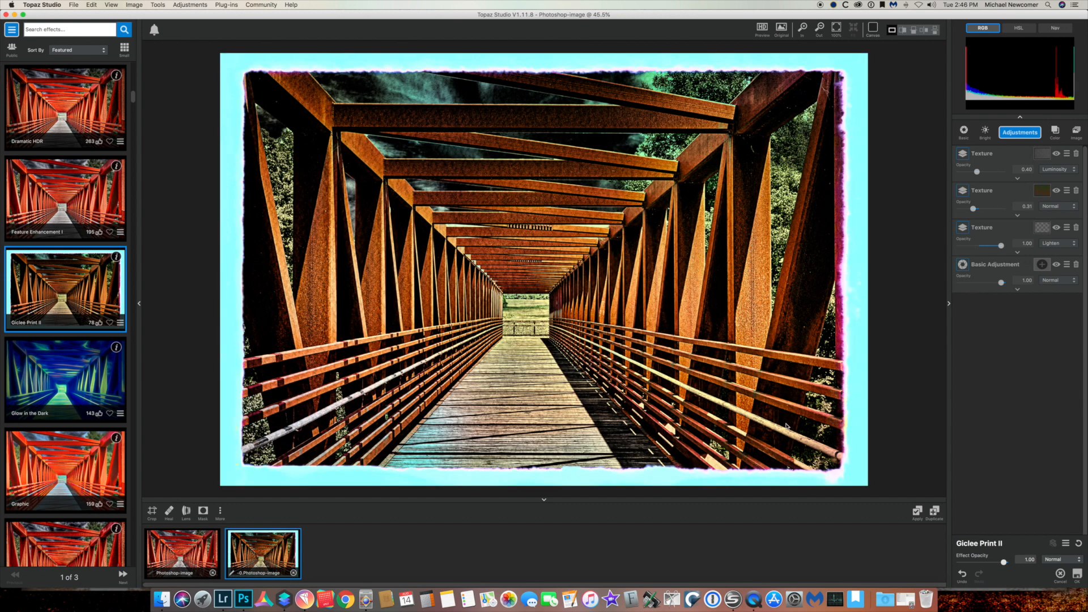
pyautogui.click(1080, 544)
pyautogui.scroll(3, 85, 124)
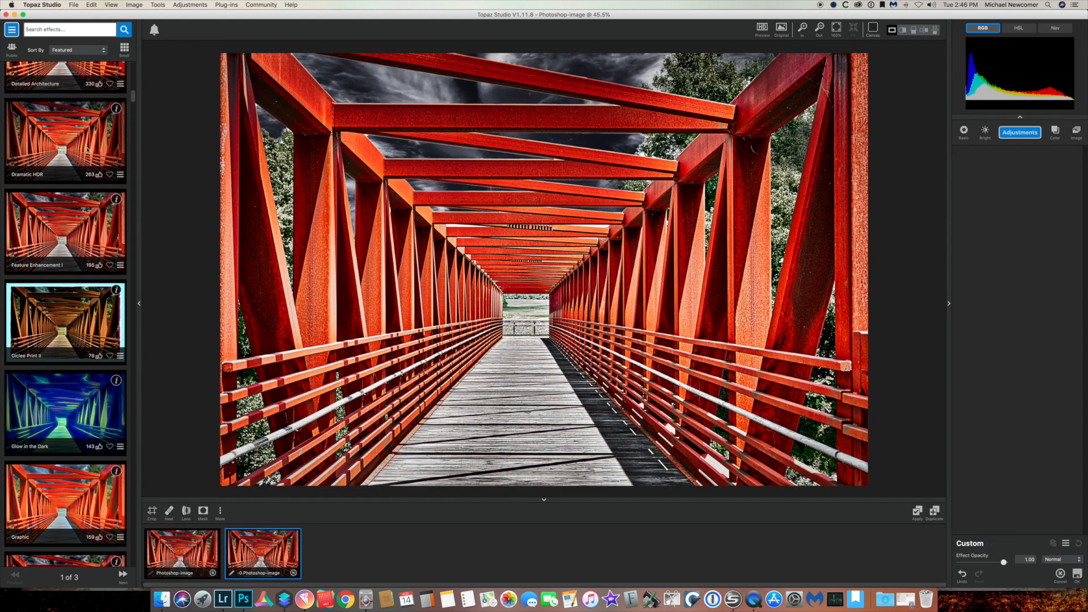
# Apply the Brilliant Fibers I effect from the Favorite effects to the duplicate image.
pyautogui.click(11, 29)
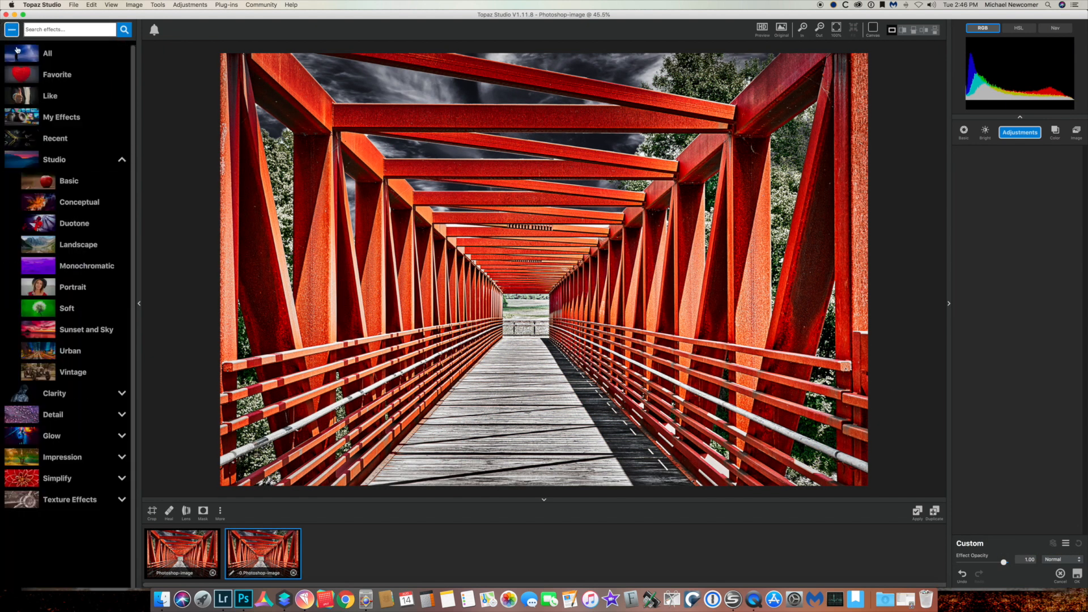
pyautogui.click(57, 75)
pyautogui.scroll(-5, 40, 257)
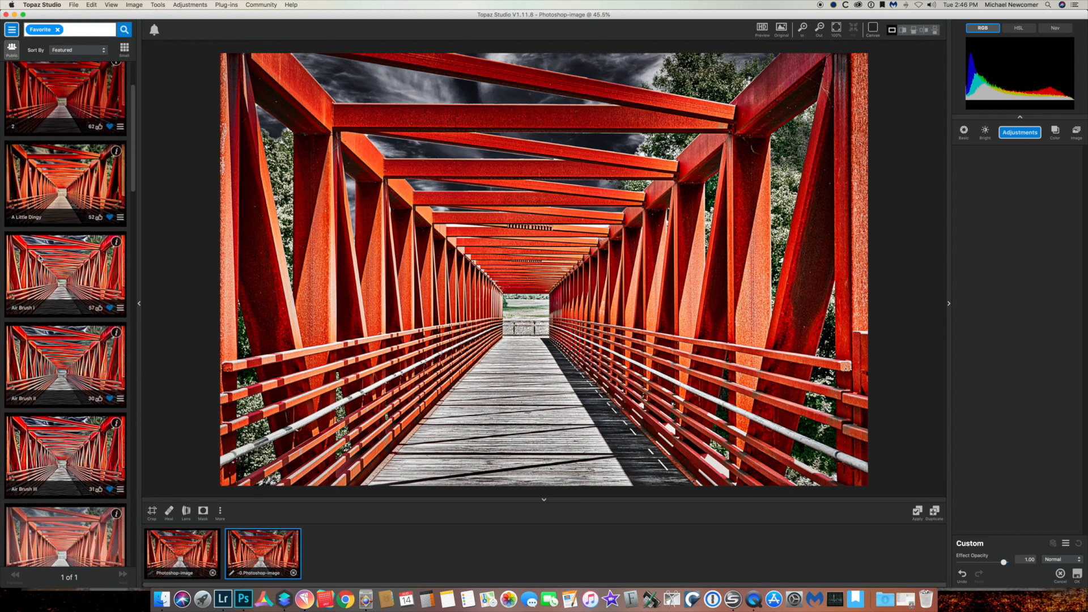
pyautogui.scroll(-10, 49, 262)
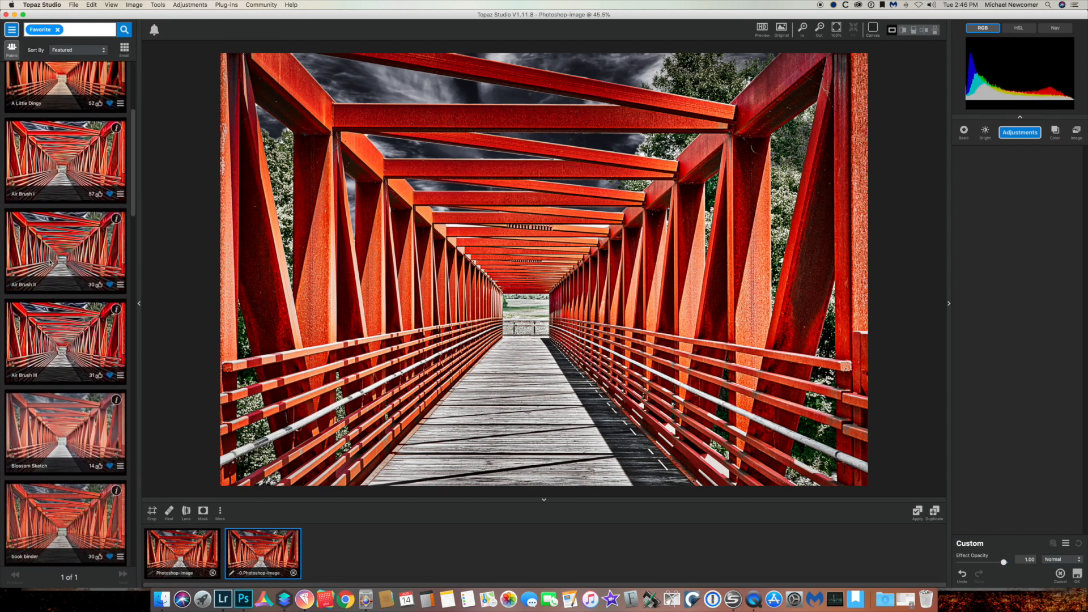
pyautogui.scroll(-2, 49, 262)
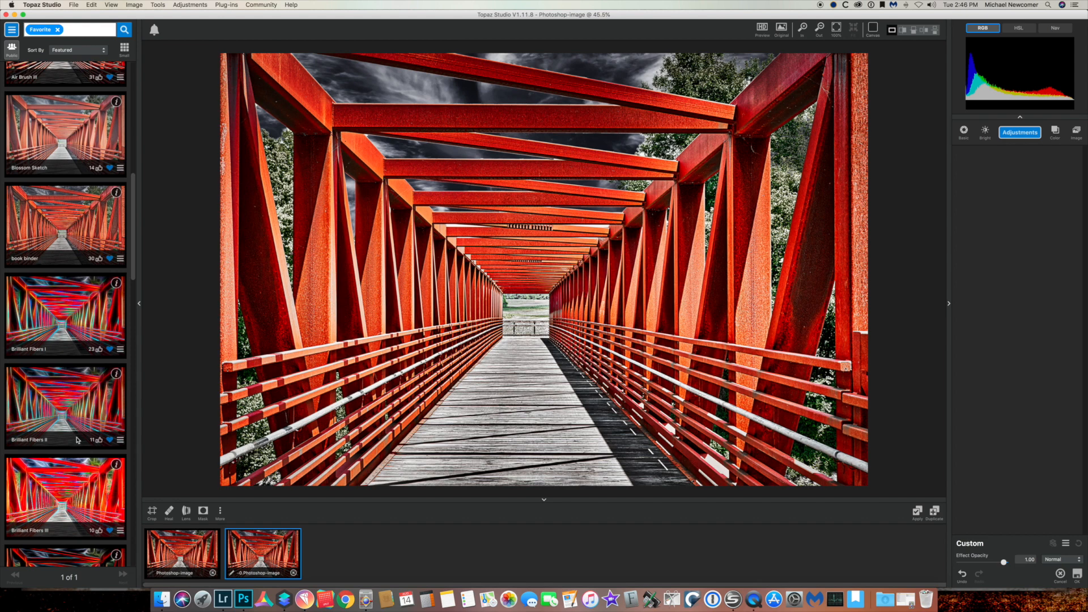
pyautogui.click(72, 321)
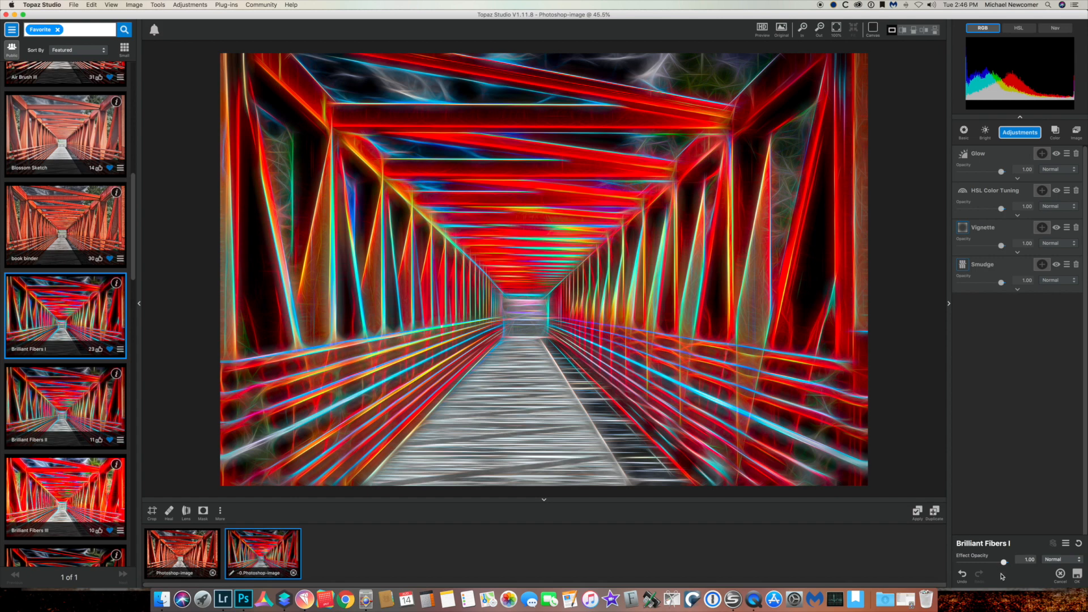
# Try different strengths of the Brilliant Fibers I effect and set its overall opacity to 0.81.
pyautogui.moveTo(1004, 566); pyautogui.dragTo(979, 564)
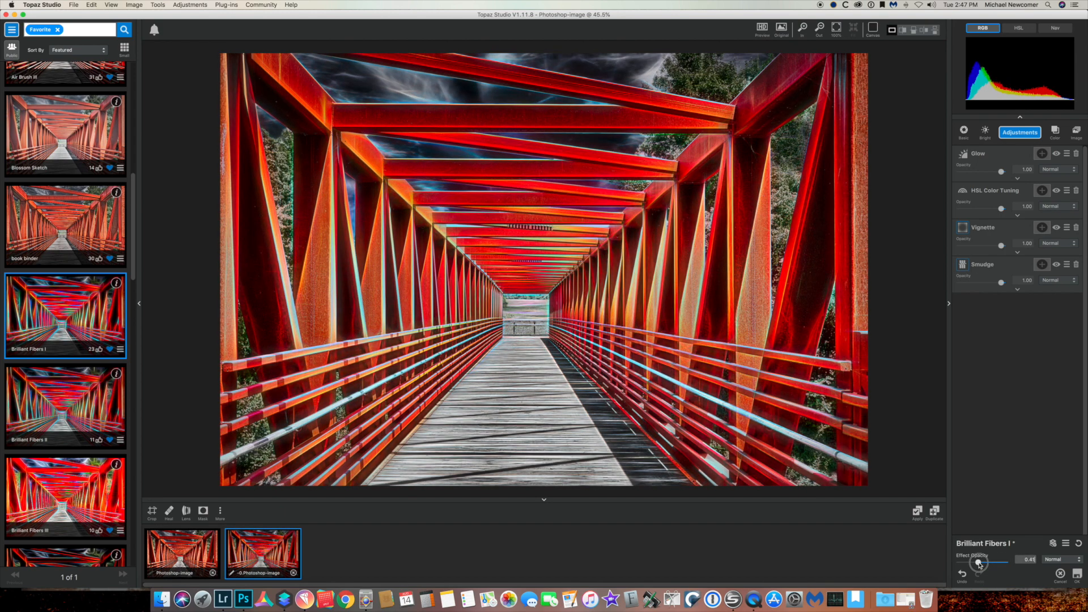
pyautogui.moveTo(979, 564); pyautogui.dragTo(1021, 565)
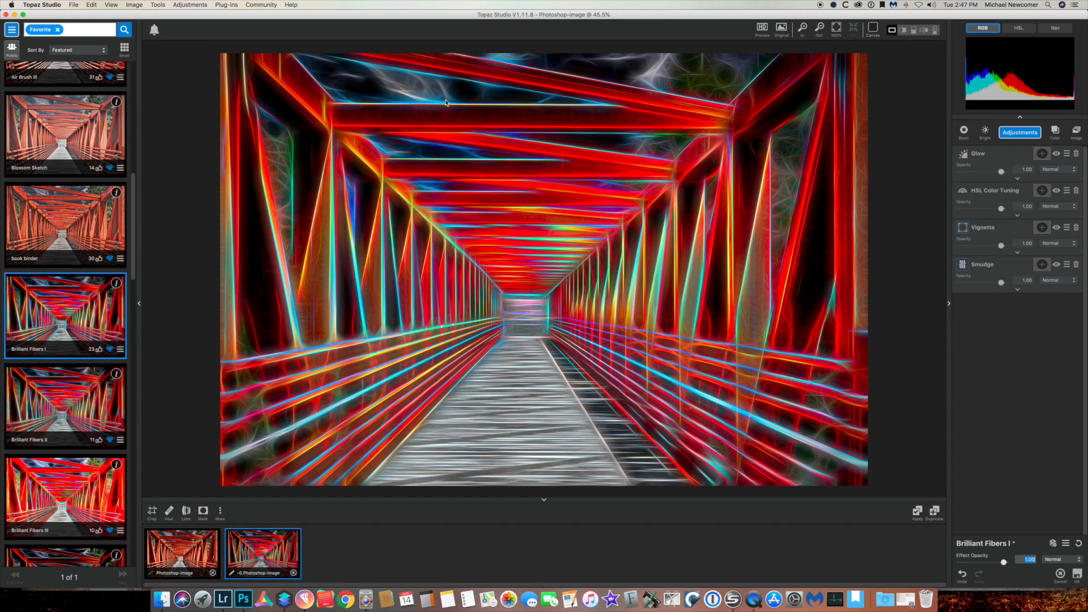
pyautogui.moveTo(1008, 564); pyautogui.dragTo(999, 564)
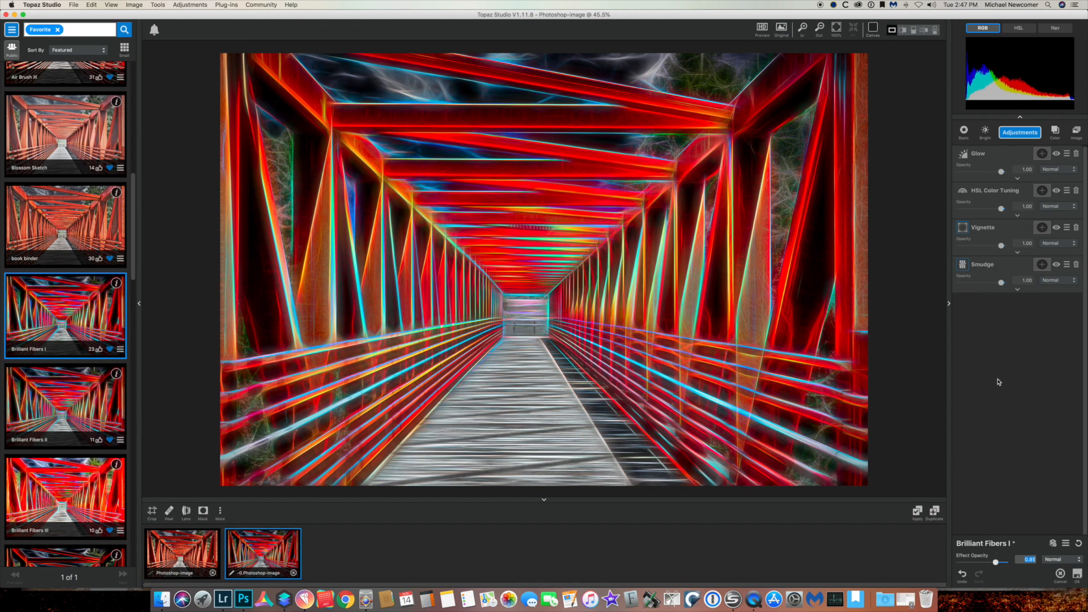
# Add an effect mask, invert it to black, and set the mask brush to transparency 1.00 and radius 0.22.
pyautogui.click(153, 4)
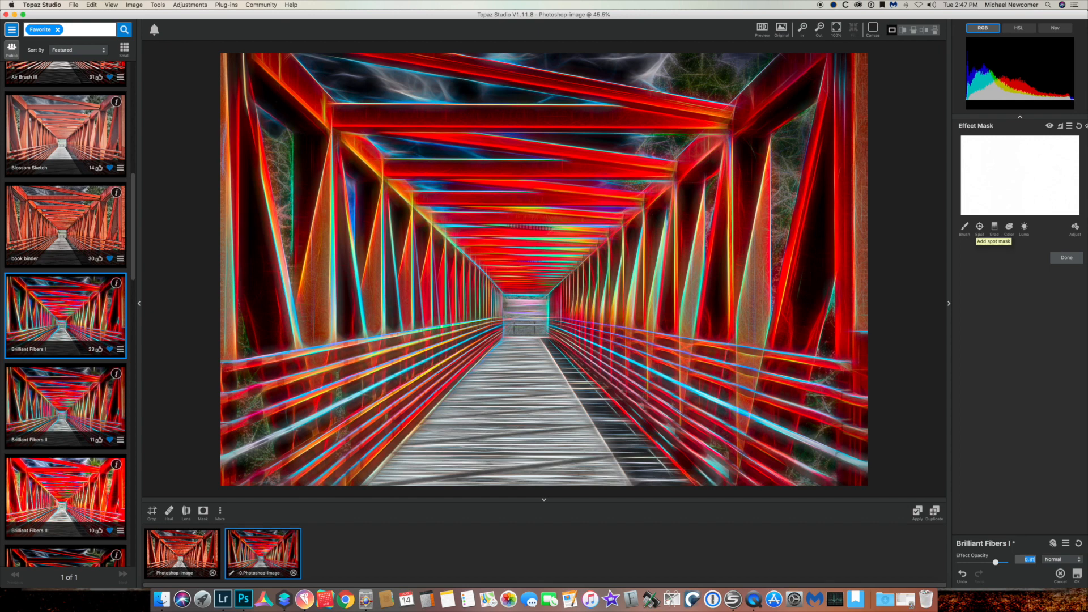
pyautogui.click(1061, 129)
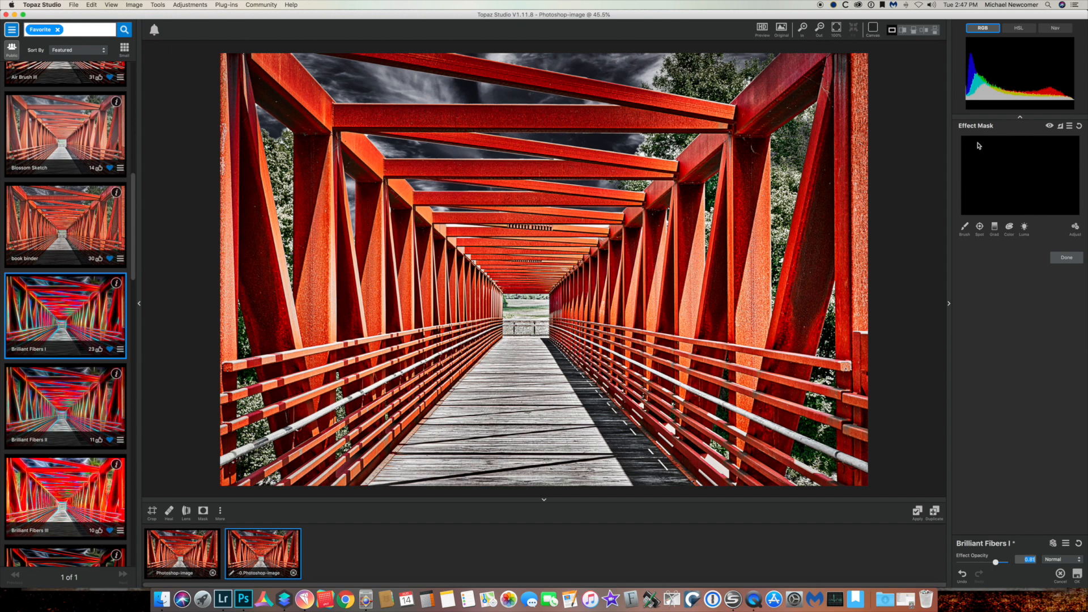
pyautogui.click(965, 228)
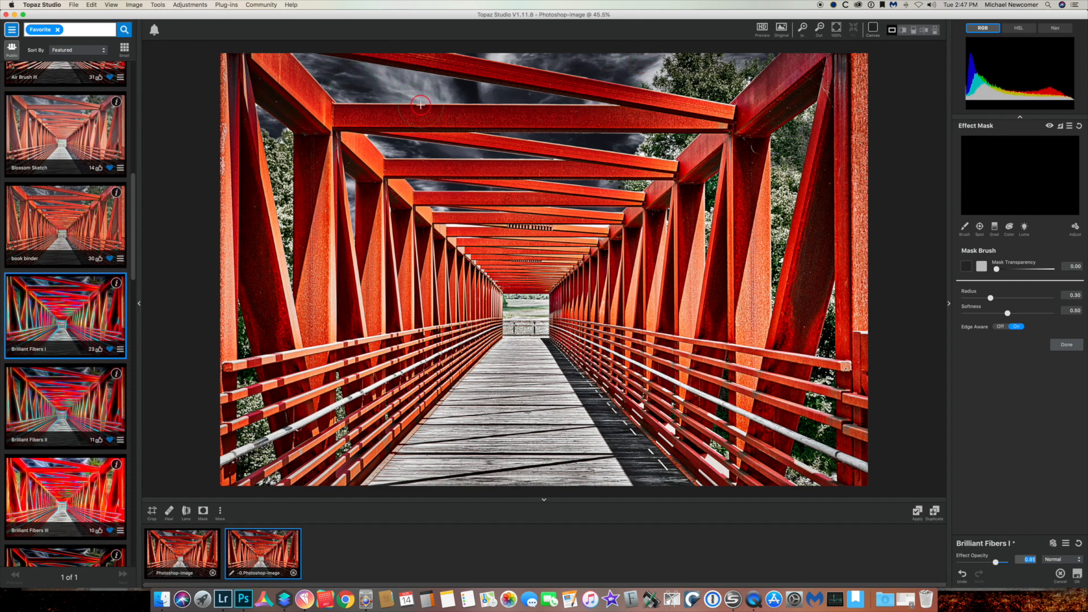
pyautogui.moveTo(997, 270); pyautogui.dragTo(1055, 275)
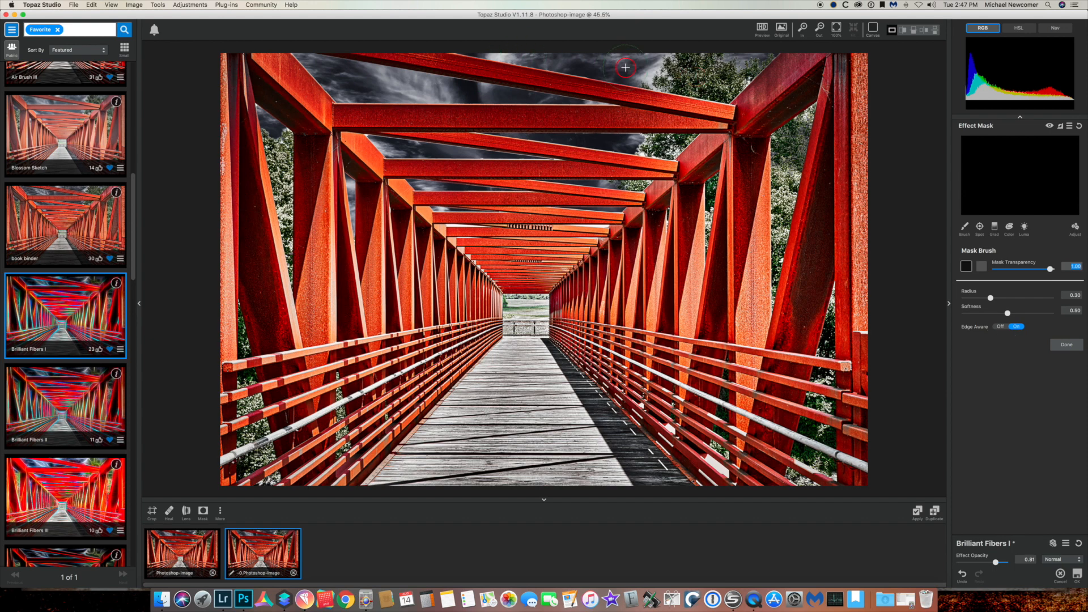
pyautogui.moveTo(993, 294); pyautogui.dragTo(984, 298)
# Paint the effect onto the sky above the top diagonal beam and erase the spill over the trees with brush transparency 0.00.
pyautogui.moveTo(633, 69)
pyautogui.mouseDown()
pyautogui.moveTo(581, 63)
pyautogui.moveTo(655, 65)
pyautogui.moveTo(635, 82)
pyautogui.mouseUp()
pyautogui.moveTo(482, 49)
pyautogui.mouseDown()
pyautogui.moveTo(567, 60)
pyautogui.moveTo(478, 49)
pyautogui.mouseUp()
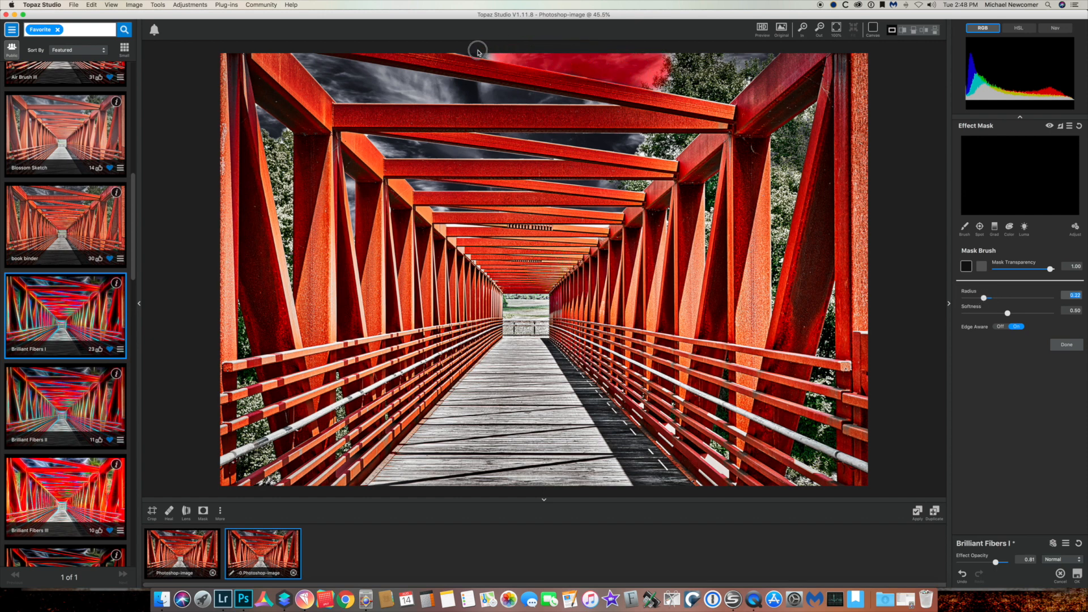
pyautogui.moveTo(629, 58)
pyautogui.mouseDown()
pyautogui.moveTo(685, 64)
pyautogui.moveTo(663, 76)
pyautogui.moveTo(751, 60)
pyautogui.mouseUp()
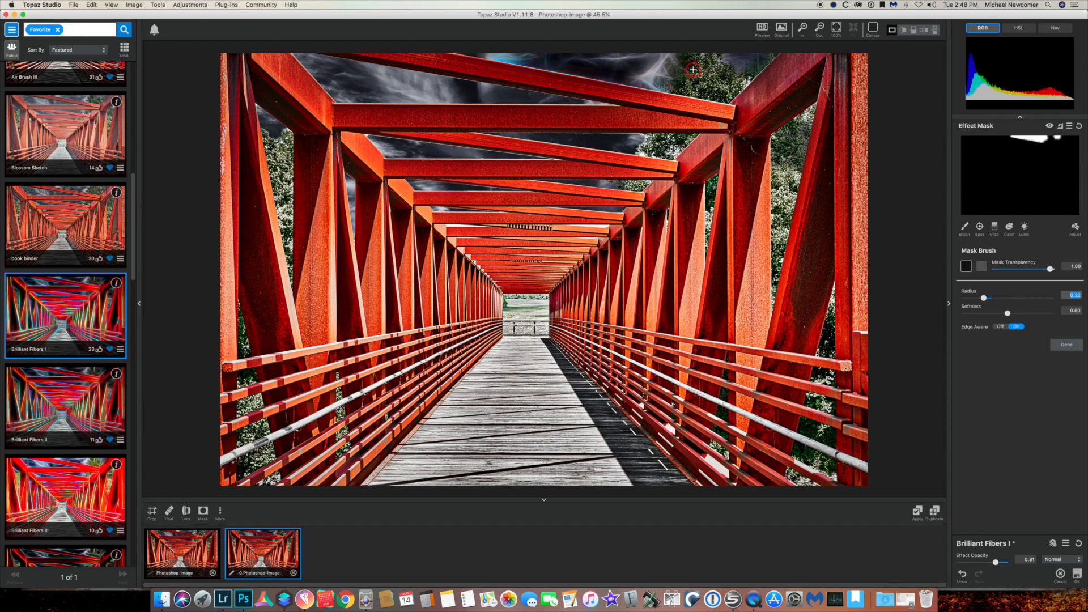
pyautogui.moveTo(1048, 268); pyautogui.dragTo(963, 273)
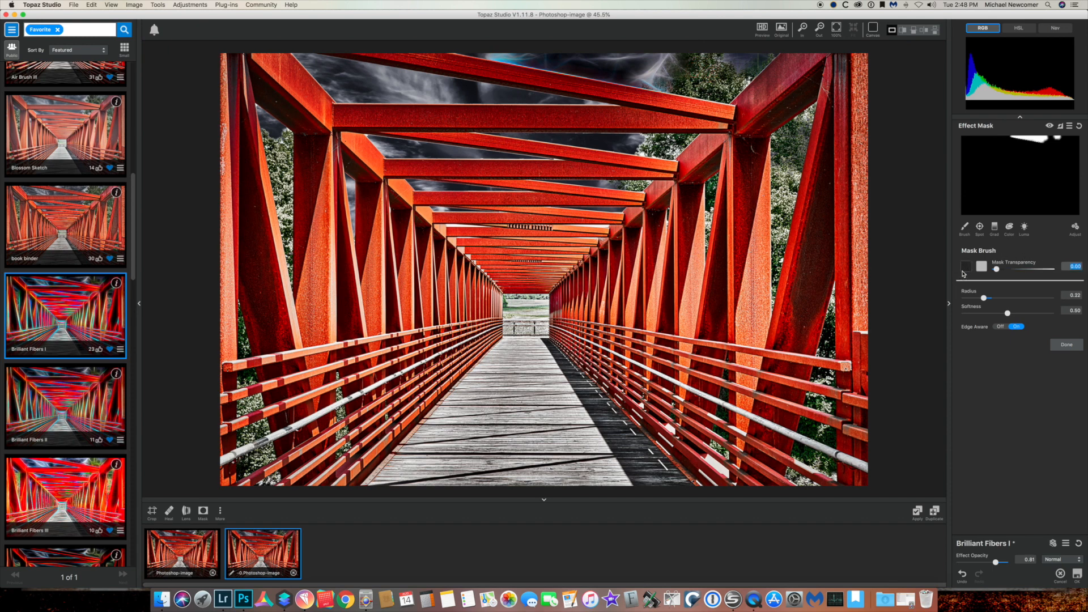
pyautogui.moveTo(683, 82)
pyautogui.mouseDown()
pyautogui.moveTo(700, 60)
pyautogui.moveTo(668, 74)
pyautogui.moveTo(689, 66)
pyautogui.moveTo(668, 85)
pyautogui.mouseUp()
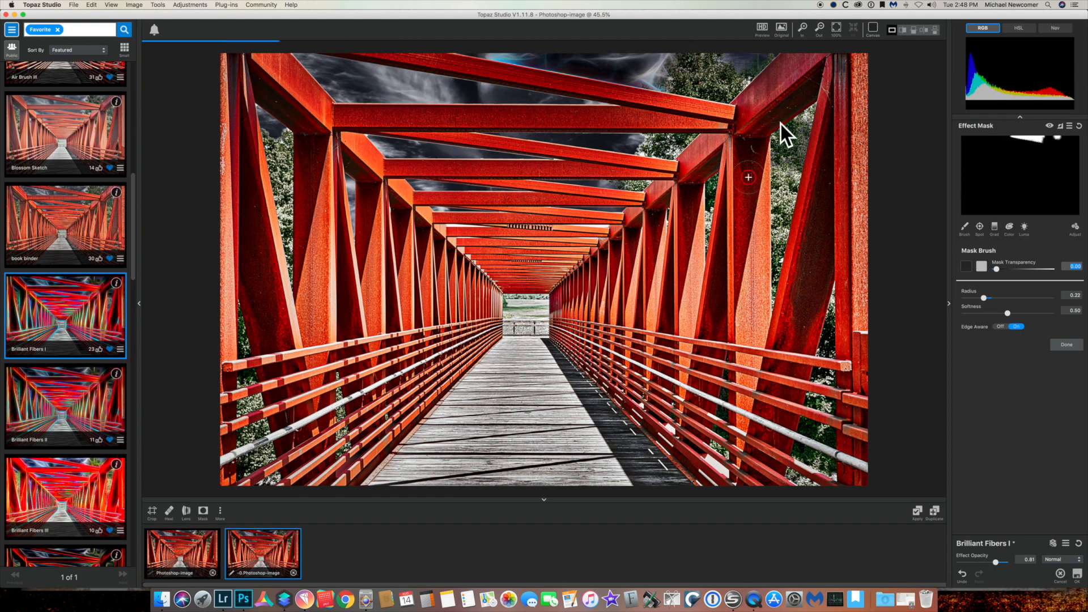
# Paint the effect onto the remaining sky gaps between the overhead beams with brush transparency 1.00.
pyautogui.moveTo(996, 269); pyautogui.dragTo(1051, 269)
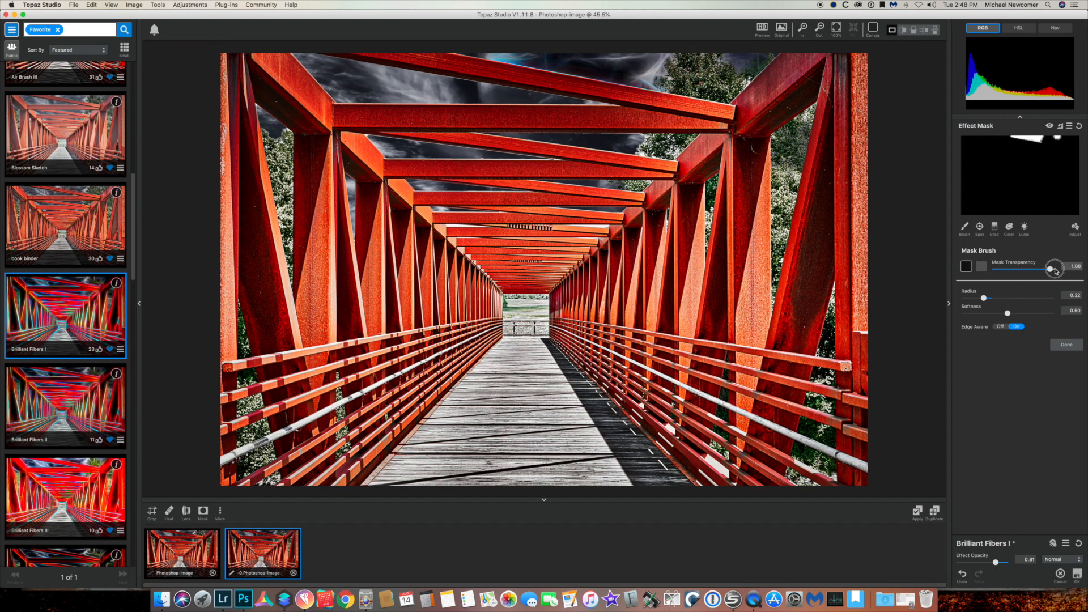
pyautogui.moveTo(468, 90)
pyautogui.mouseDown()
pyautogui.moveTo(346, 88)
pyautogui.moveTo(309, 62)
pyautogui.moveTo(569, 97)
pyautogui.mouseUp()
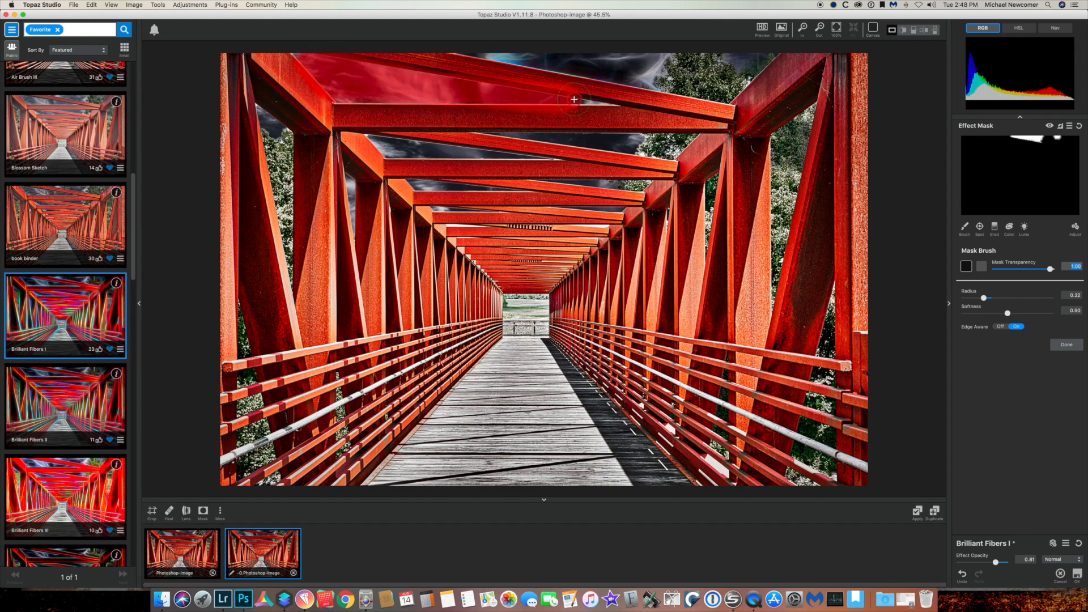
pyautogui.moveTo(624, 145)
pyautogui.mouseDown()
pyautogui.moveTo(536, 139)
pyautogui.moveTo(632, 142)
pyautogui.moveTo(493, 145)
pyautogui.moveTo(502, 156)
pyautogui.moveTo(380, 145)
pyautogui.moveTo(431, 151)
pyautogui.mouseUp()
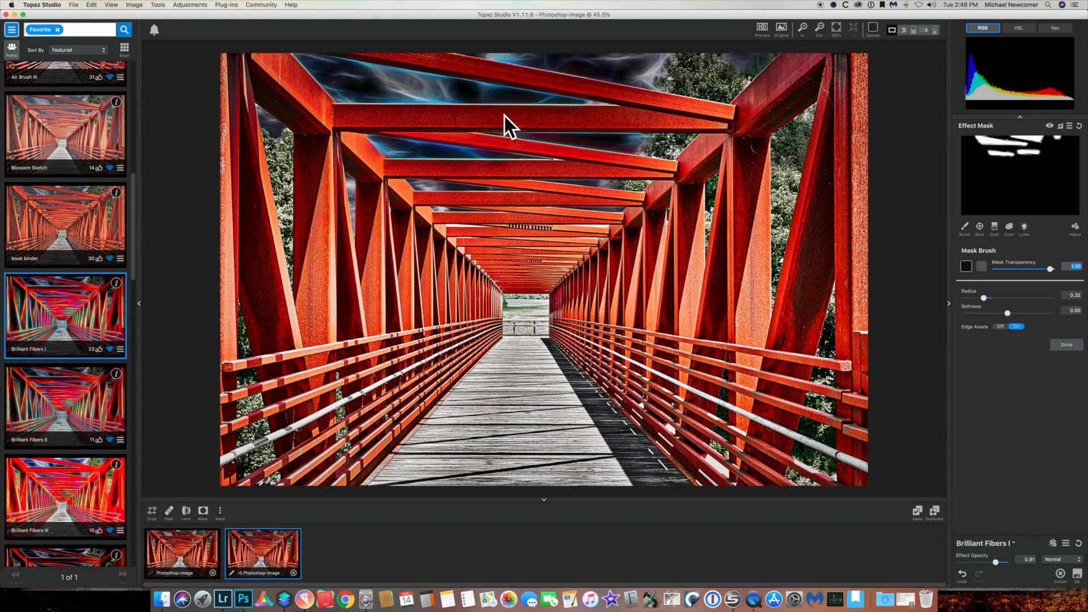
pyautogui.moveTo(624, 187); pyautogui.dragTo(583, 184)
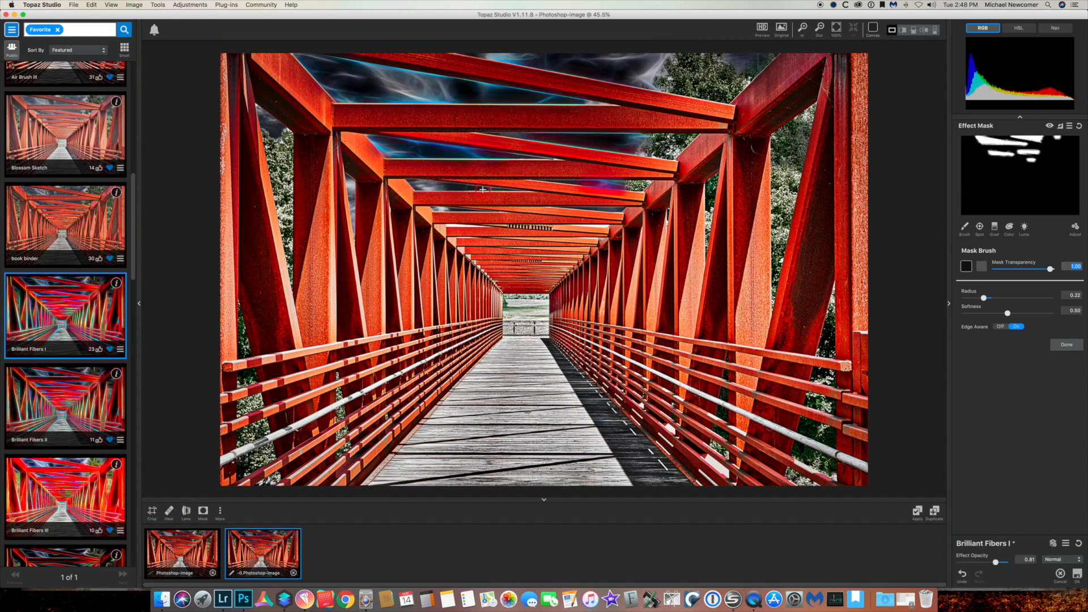
pyautogui.moveTo(423, 187); pyautogui.dragTo(409, 188)
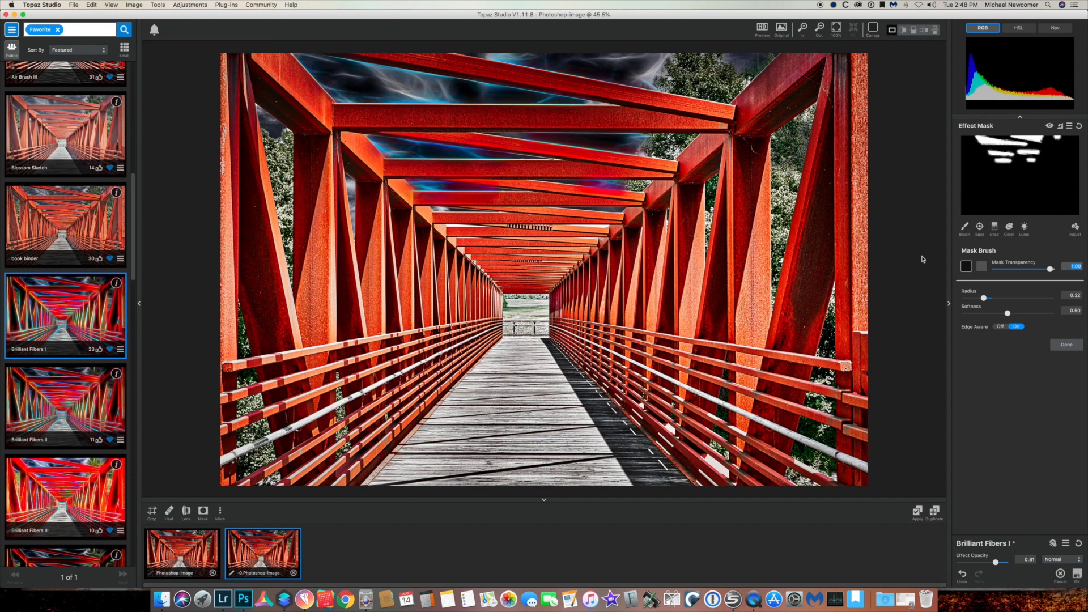
# Erase the mask spill along the lower overhead beam, paint the small sky patch beside the left post, and finish the mask.
pyautogui.moveTo(1047, 271); pyautogui.dragTo(954, 267)
pyautogui.moveTo(610, 202); pyautogui.dragTo(555, 201)
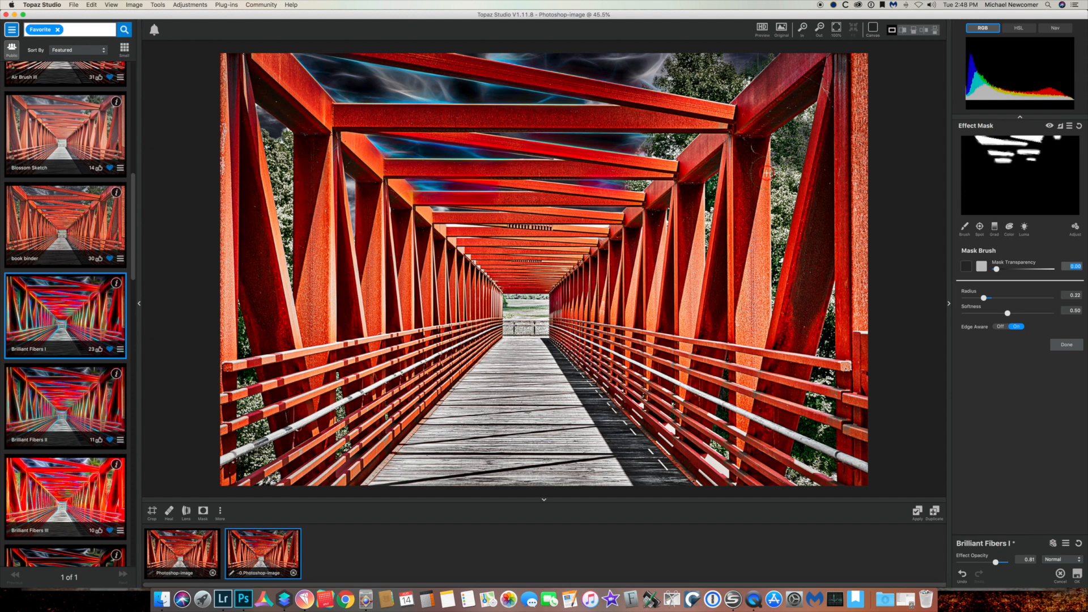
pyautogui.moveTo(997, 269); pyautogui.dragTo(1051, 269)
pyautogui.moveTo(272, 128); pyautogui.dragTo(262, 112)
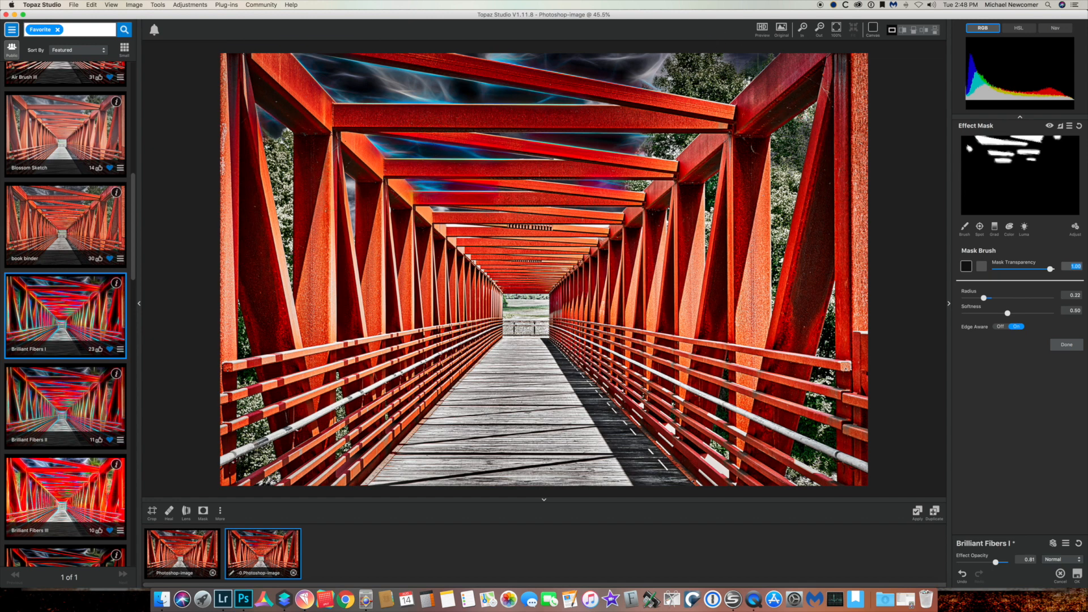
pyautogui.click(1067, 345)
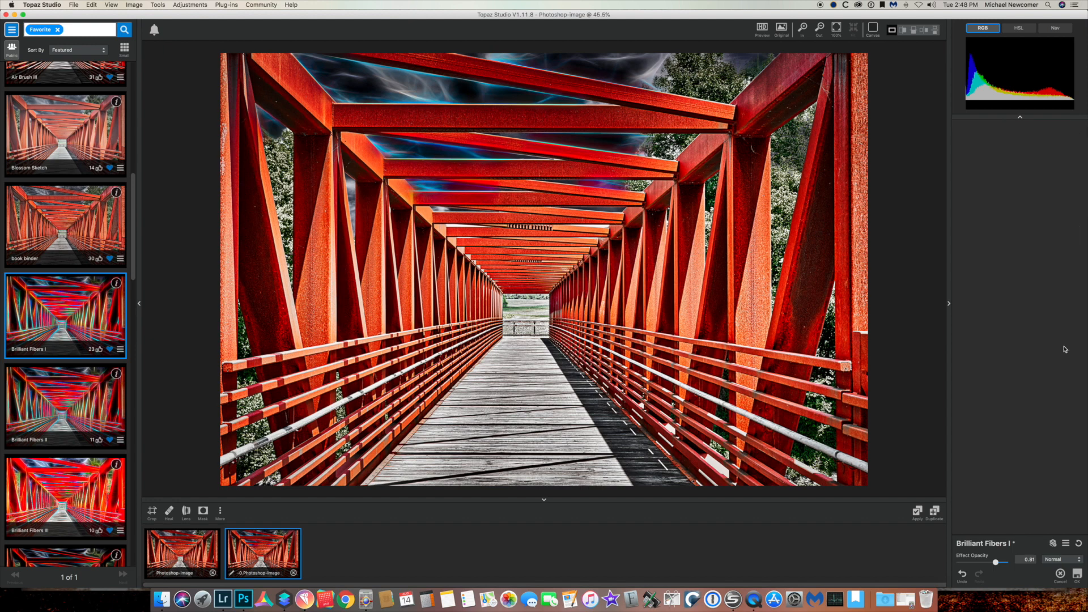
# Reduce the Brilliant Fibers I effect opacity to about 0.58, apply the result as a new image, and select that image.
pyautogui.moveTo(996, 563)
pyautogui.mouseDown()
pyautogui.moveTo(976, 563)
pyautogui.moveTo(987, 563)
pyautogui.mouseUp()
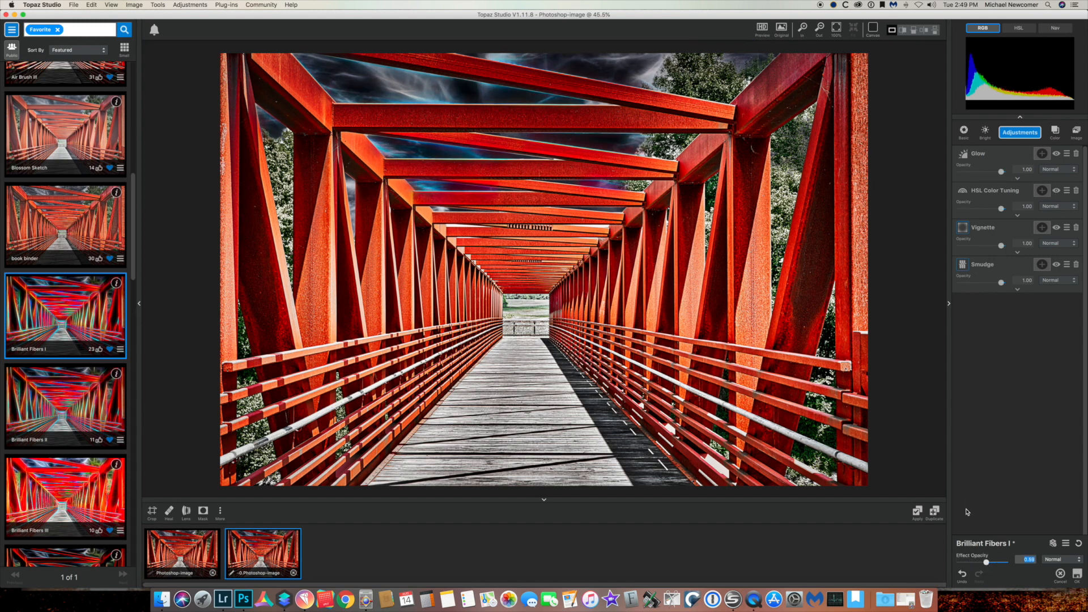
pyautogui.click(916, 512)
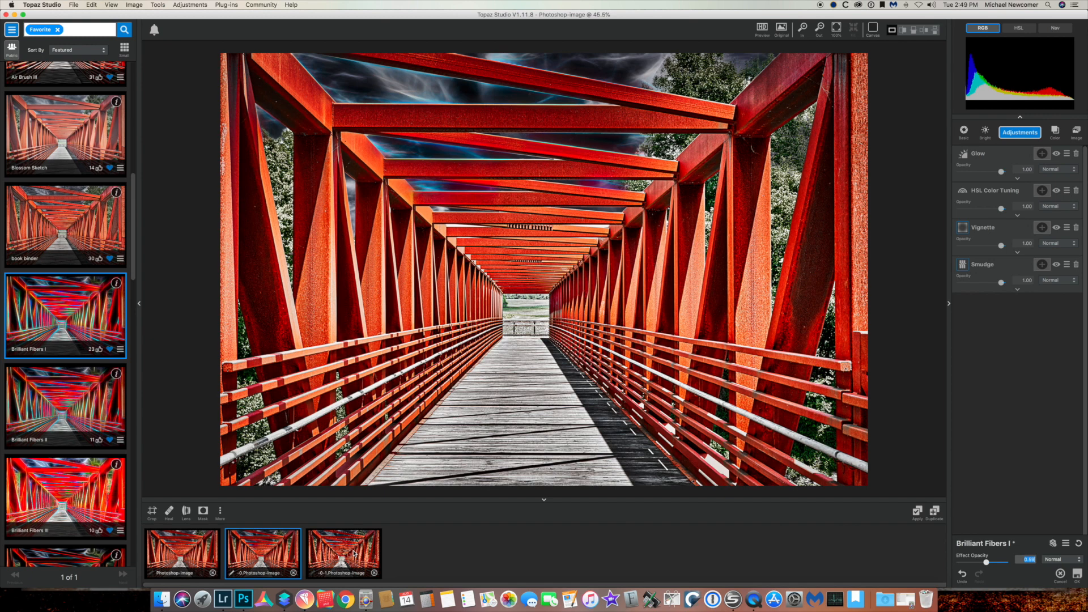
pyautogui.click(354, 554)
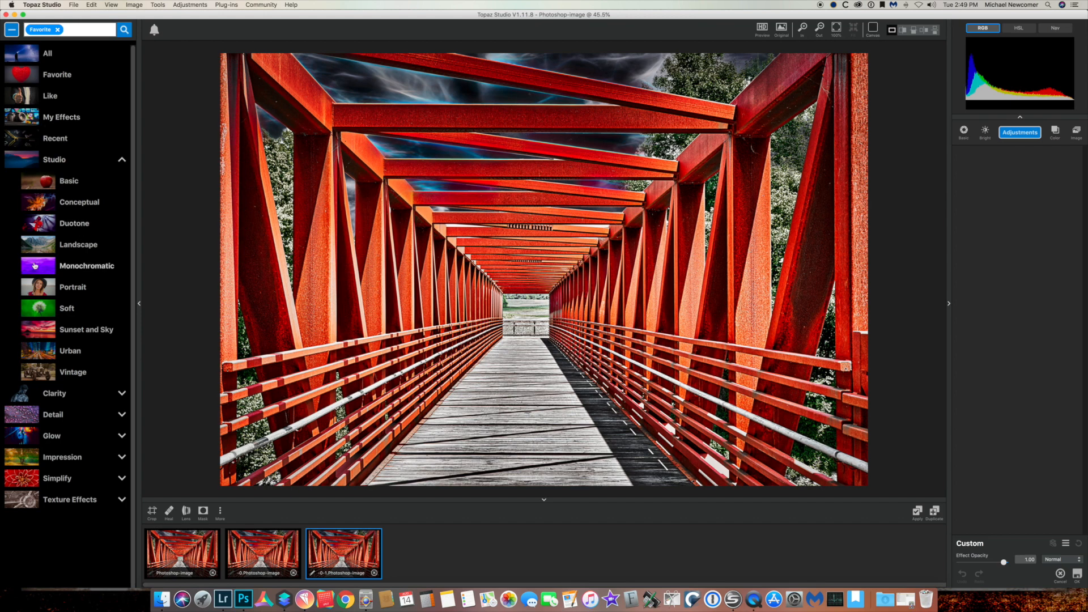
# Apply the CHURCH GRAVEYARD GRNG effect from the Favorite effects to the new image.
pyautogui.click(55, 76)
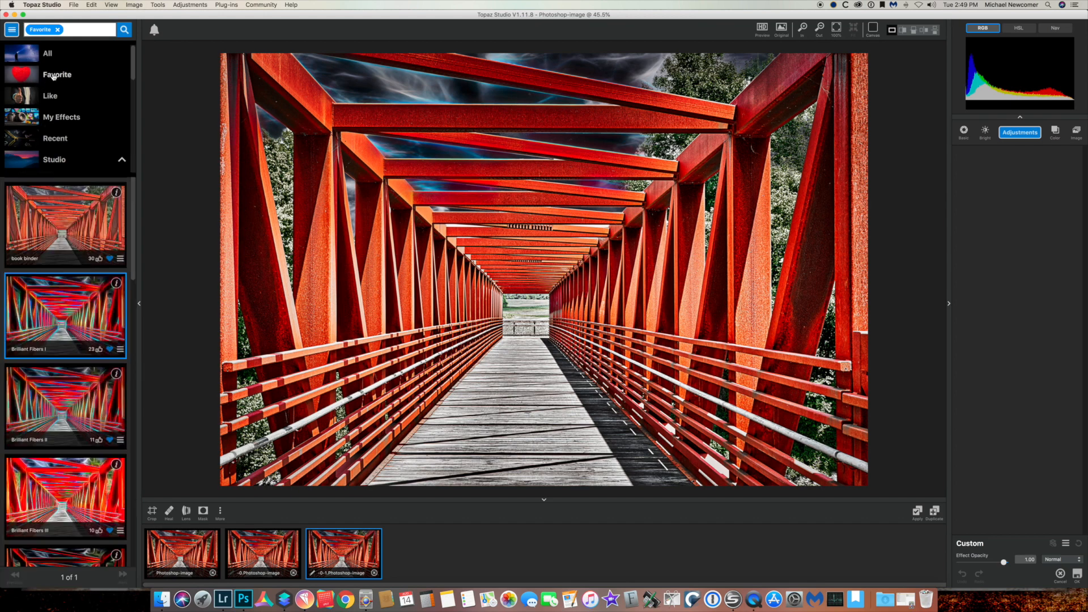
pyautogui.scroll(-3, 57, 342)
pyautogui.scroll(-2, 67, 342)
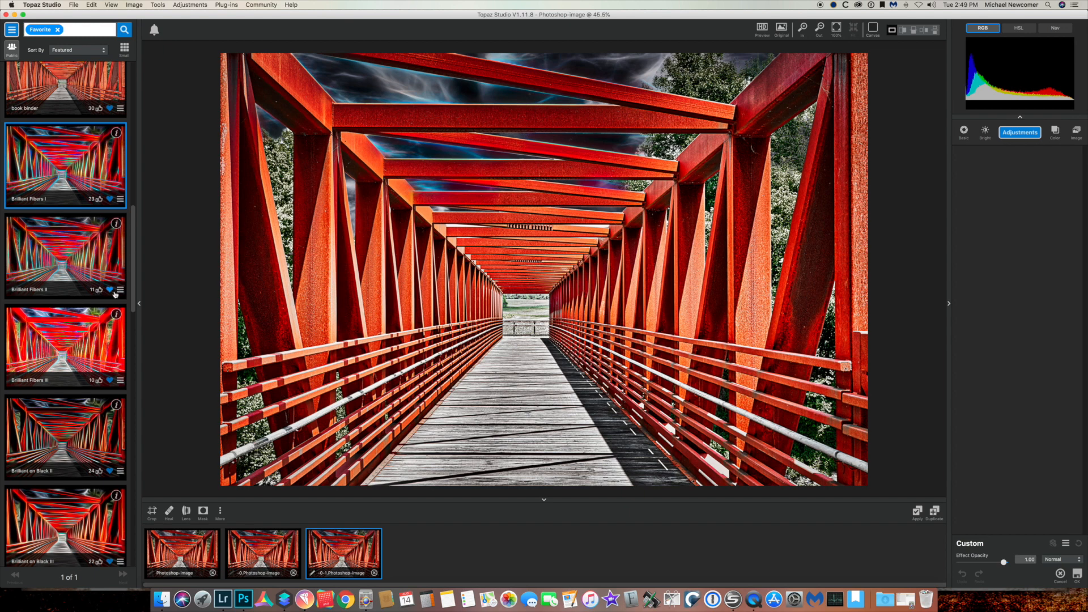
pyautogui.scroll(-3, 71, 325)
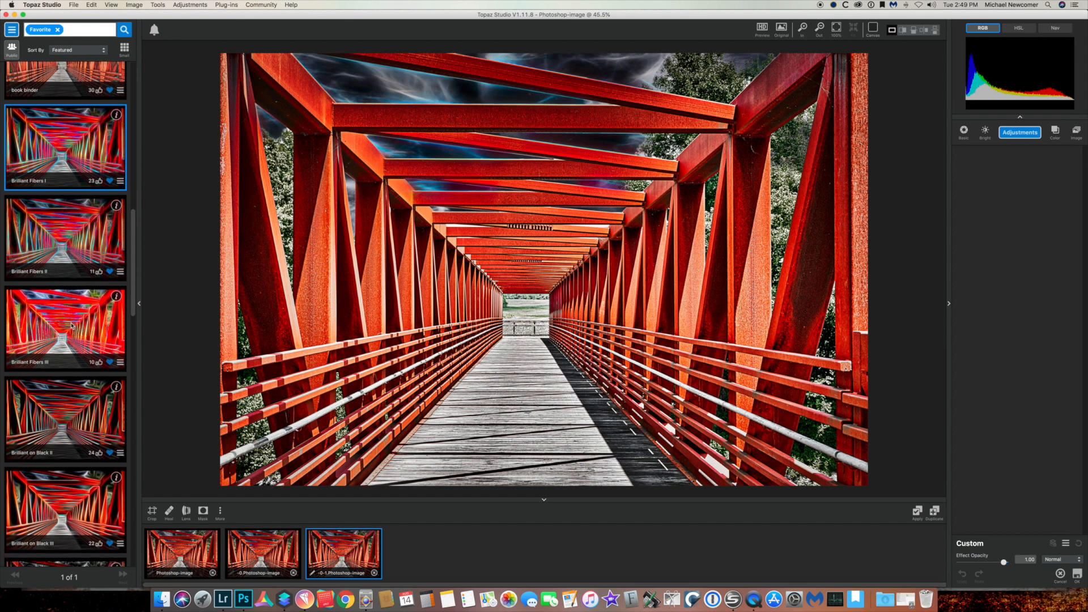
pyautogui.scroll(-6, 86, 247)
pyautogui.scroll(-10, 57, 256)
pyautogui.scroll(4, 57, 257)
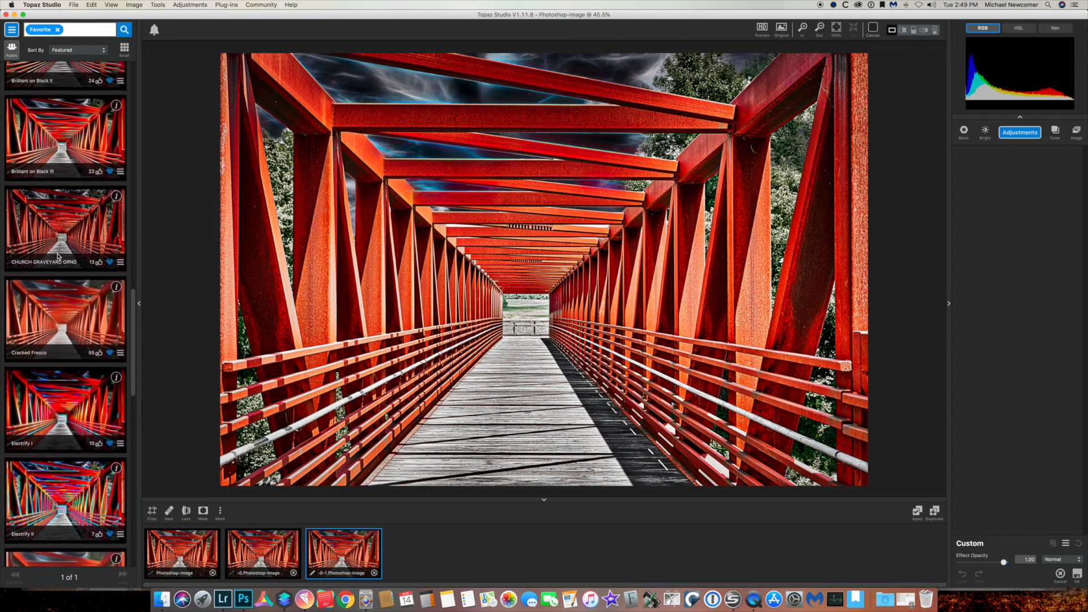
pyautogui.click(44, 238)
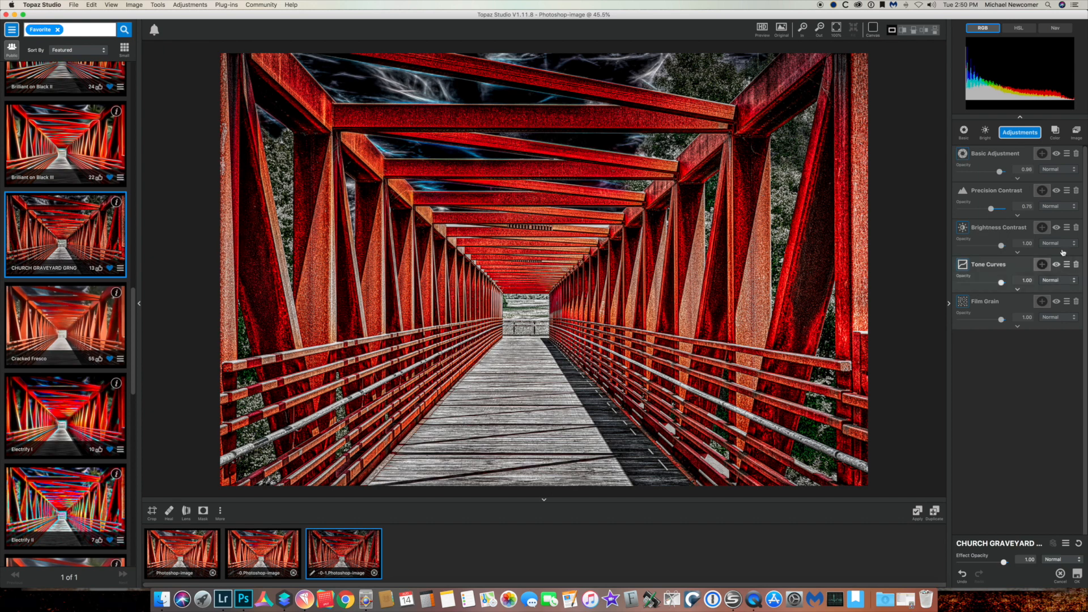
# Add an effect mask and brush the grunge effect off the upper sky and treetop with mask transparency 0.00.
pyautogui.click(157, 7)
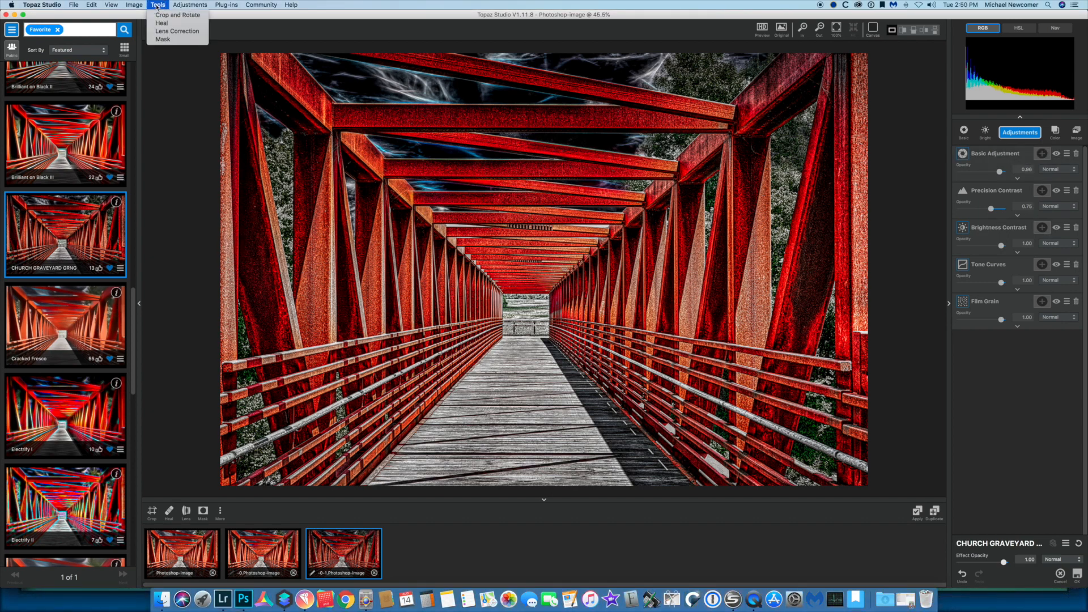
pyautogui.click(162, 41)
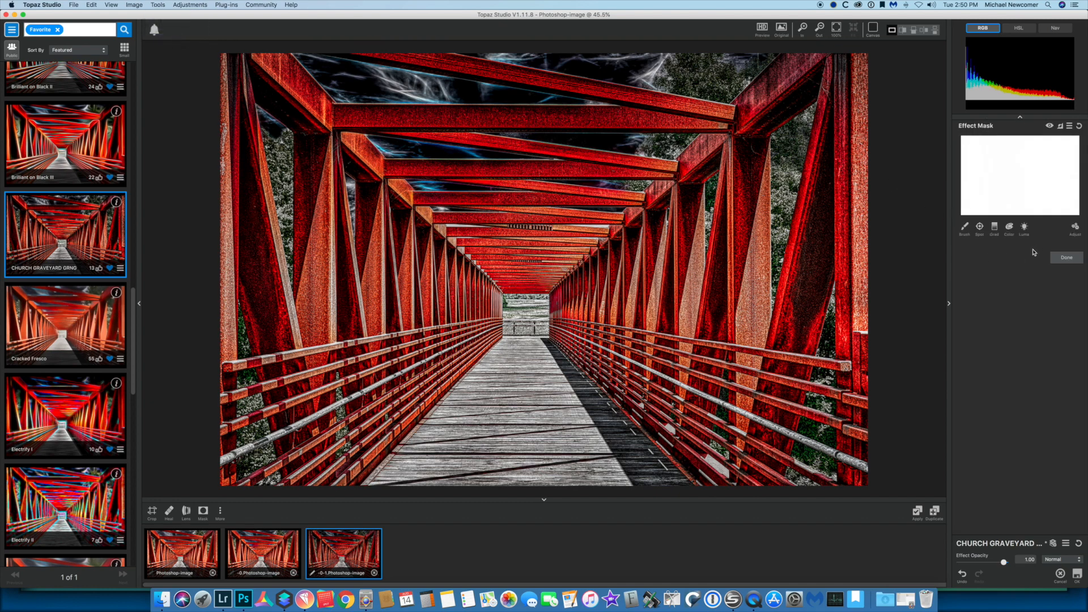
pyautogui.click(965, 228)
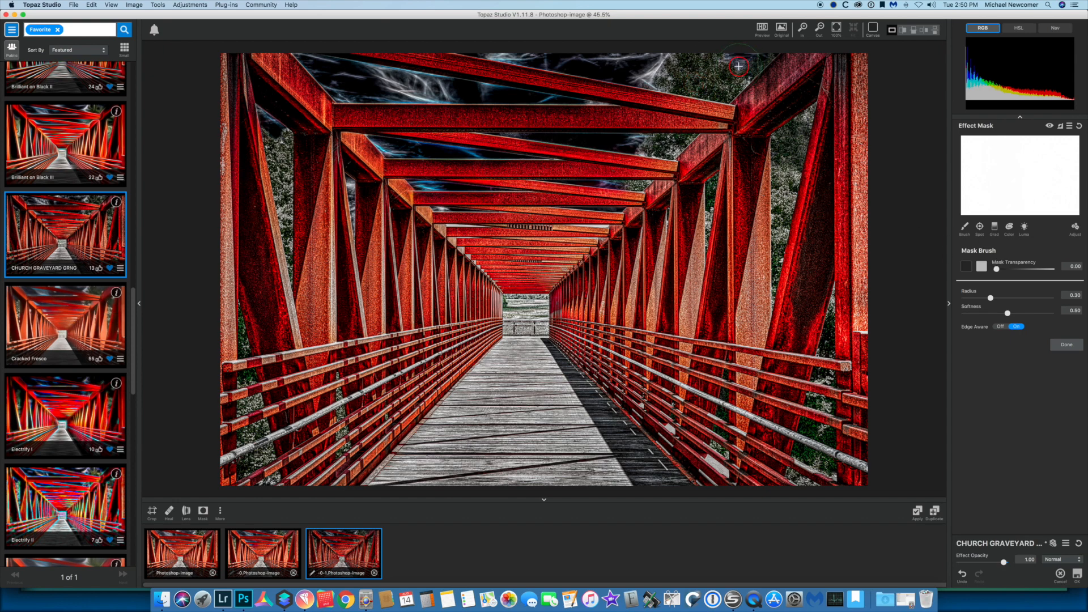
pyautogui.moveTo(656, 66)
pyautogui.mouseDown()
pyautogui.moveTo(535, 48)
pyautogui.moveTo(589, 65)
pyautogui.moveTo(490, 53)
pyautogui.moveTo(683, 76)
pyautogui.moveTo(762, 56)
pyautogui.mouseUp()
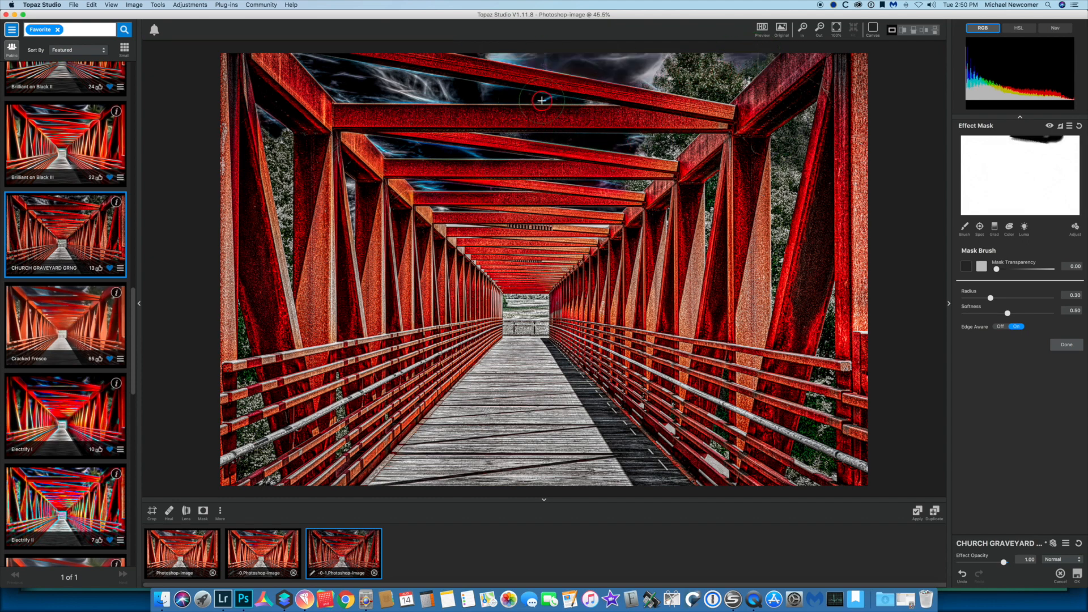
pyautogui.moveTo(403, 86)
pyautogui.mouseDown()
pyautogui.moveTo(318, 68)
pyautogui.moveTo(369, 86)
pyautogui.moveTo(575, 97)
pyautogui.mouseUp()
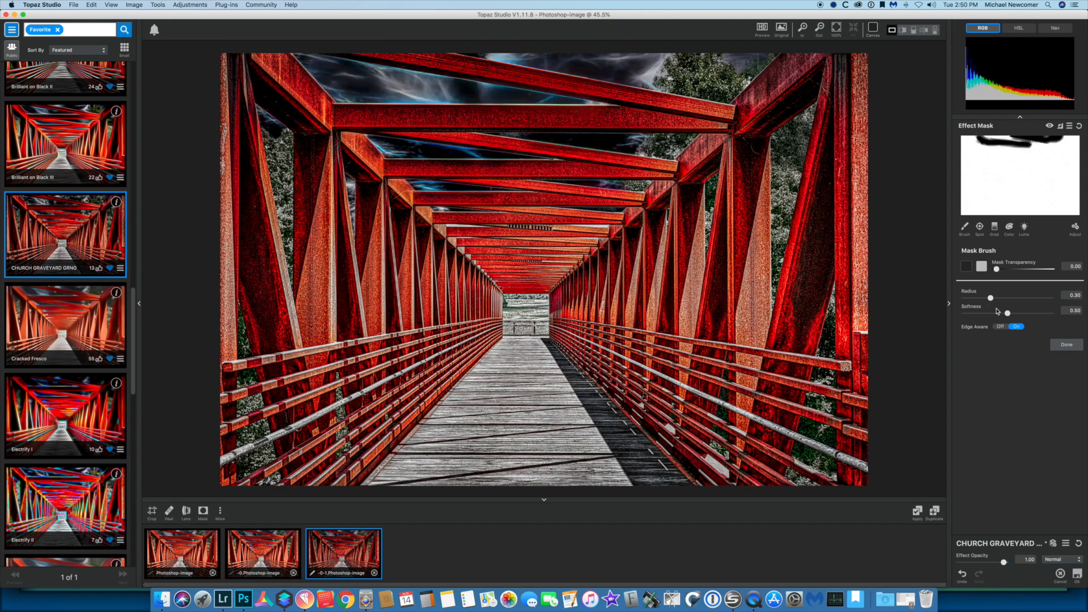
# Restore the effect along the first horizontal overhead beam with brush radius 0.16 and mask transparency 1.00.
pyautogui.moveTo(995, 299); pyautogui.dragTo(980, 299)
pyautogui.moveTo(997, 269); pyautogui.dragTo(1053, 270)
pyautogui.moveTo(617, 116); pyautogui.dragTo(353, 115)
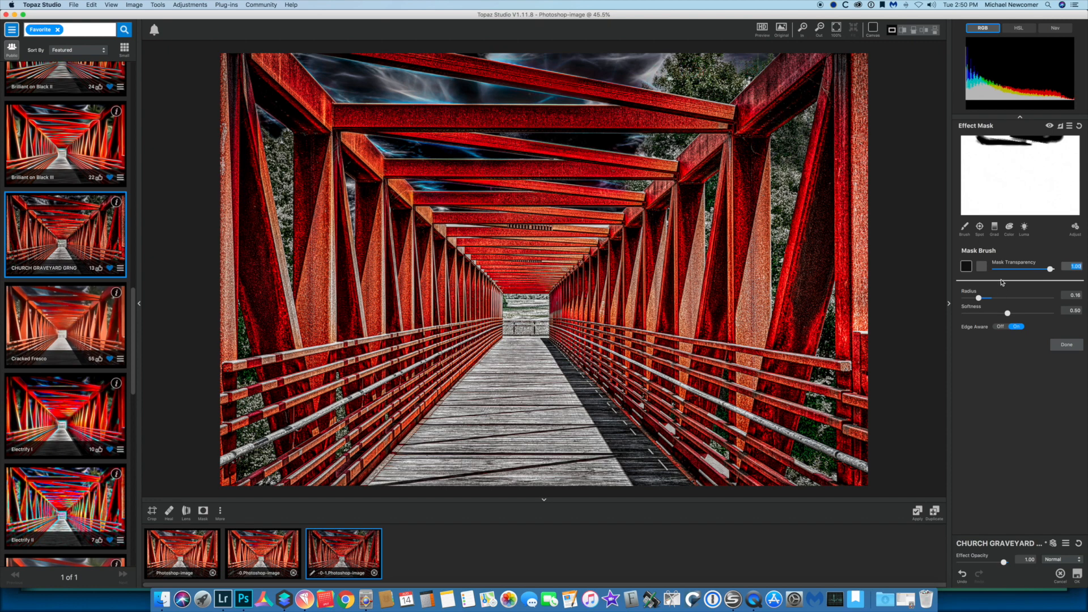
# Brush the effect off the sky gaps between the beams and beside the left post, using radius 0.13 and transparency 0.00, and finish the mask.
pyautogui.moveTo(1050, 270); pyautogui.dragTo(996, 270)
pyautogui.moveTo(979, 299); pyautogui.dragTo(977, 298)
pyautogui.moveTo(422, 146)
pyautogui.mouseDown()
pyautogui.moveTo(389, 140)
pyautogui.moveTo(479, 151)
pyautogui.moveTo(481, 174)
pyautogui.mouseUp()
pyautogui.moveTo(567, 179); pyautogui.dragTo(620, 182)
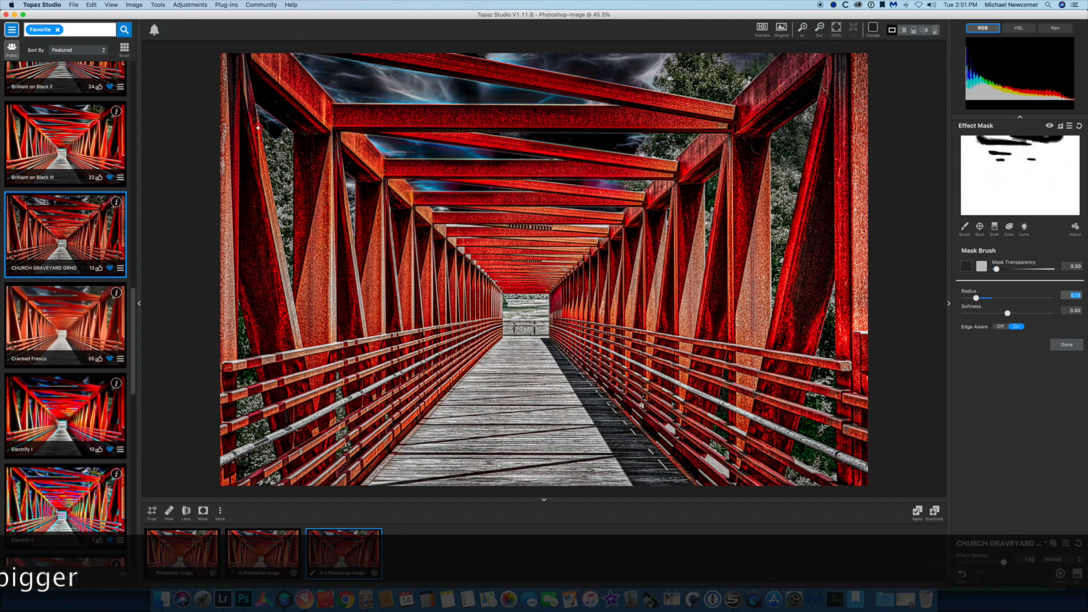
pyautogui.moveTo(280, 129)
pyautogui.mouseDown()
pyautogui.moveTo(264, 119)
pyautogui.moveTo(266, 131)
pyautogui.mouseUp()
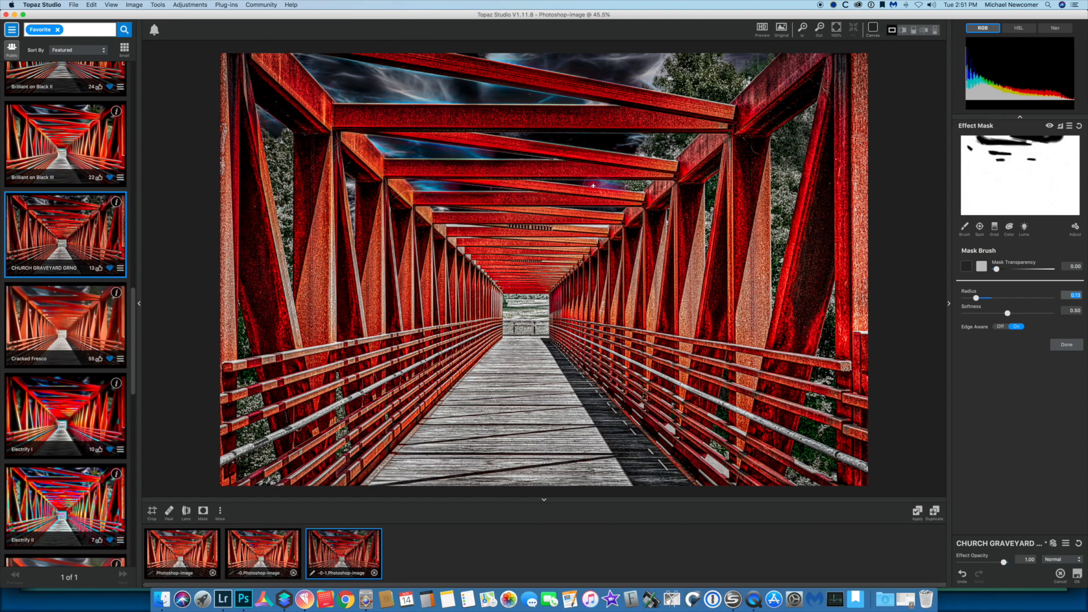
pyautogui.moveTo(625, 145)
pyautogui.mouseDown()
pyautogui.moveTo(637, 138)
pyautogui.moveTo(547, 134)
pyautogui.mouseUp()
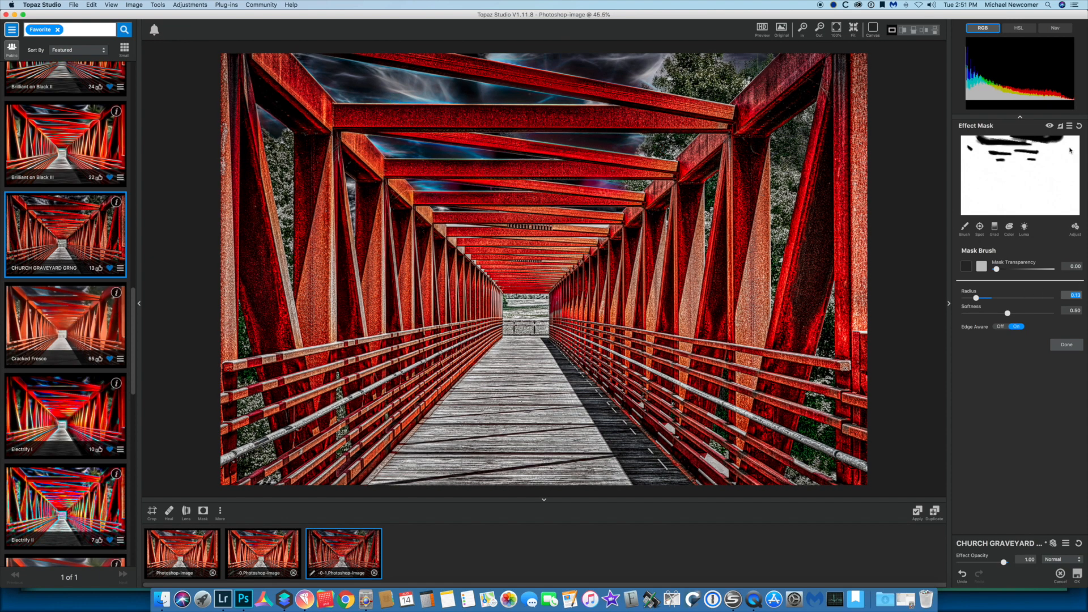
pyautogui.click(1066, 346)
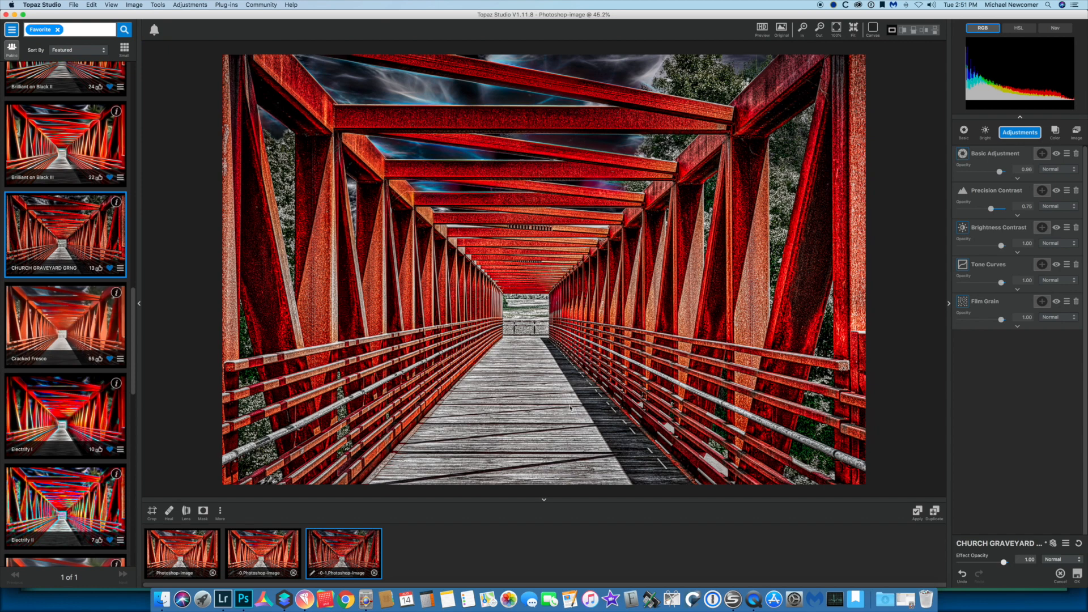
# Apply the masked result as a new image and add an Edge Exposure adjustment to that image.
pyautogui.click(918, 512)
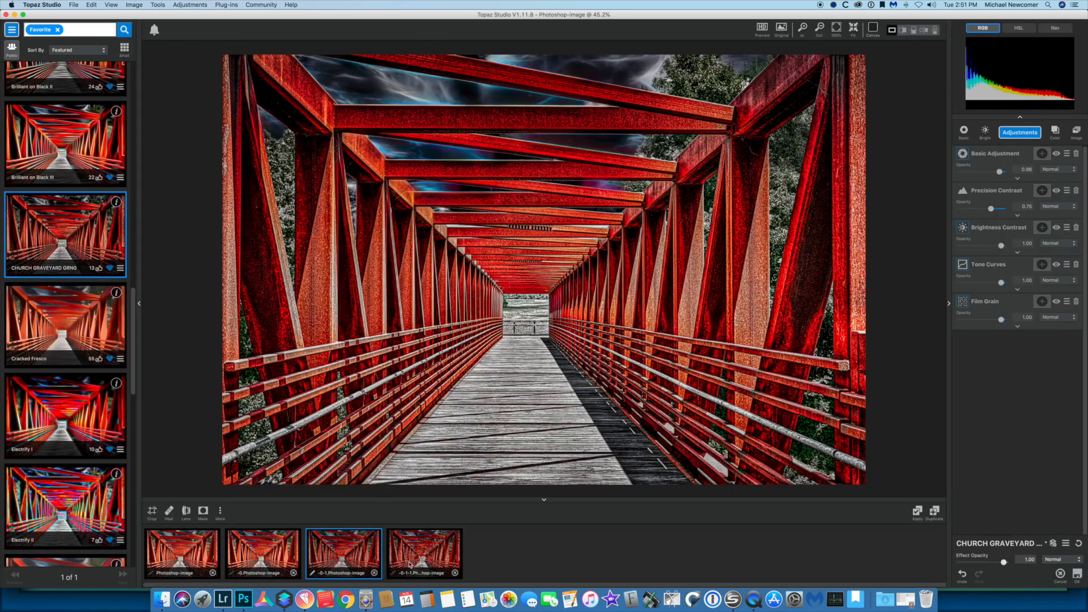
pyautogui.click(411, 563)
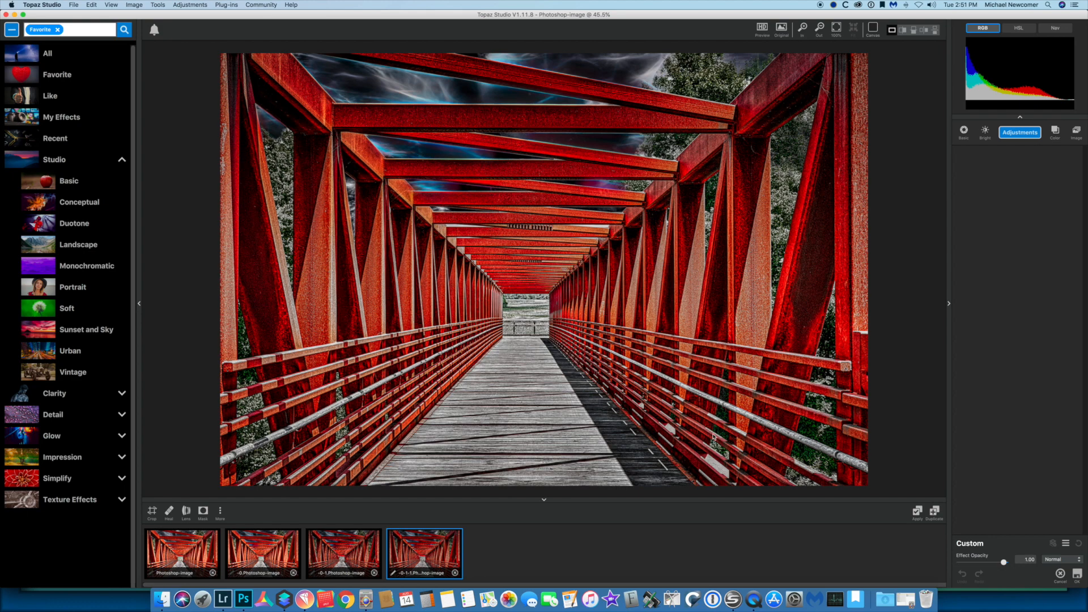
pyautogui.click(1010, 137)
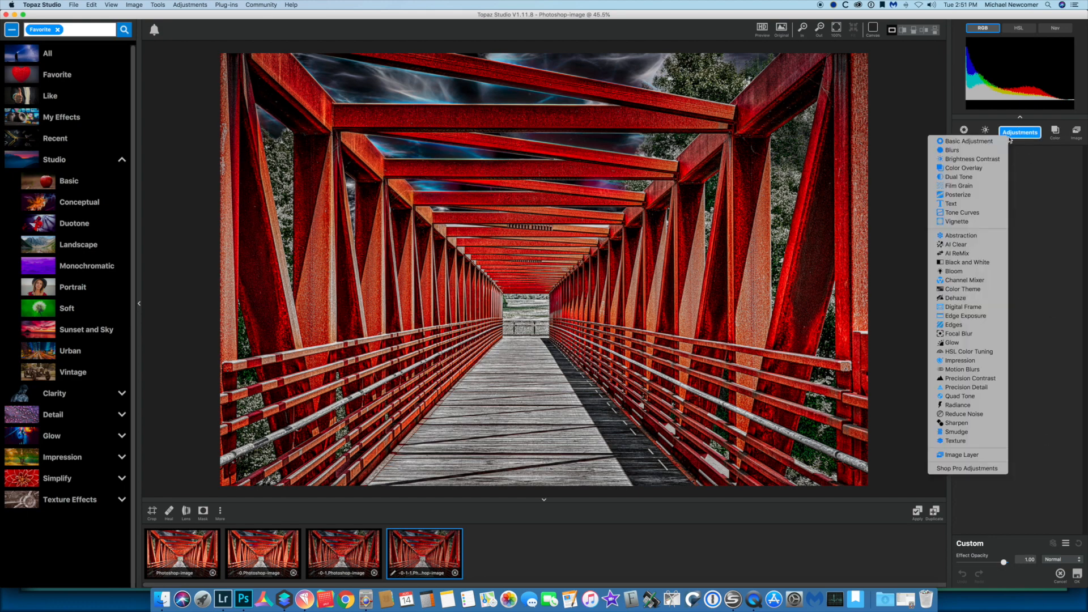
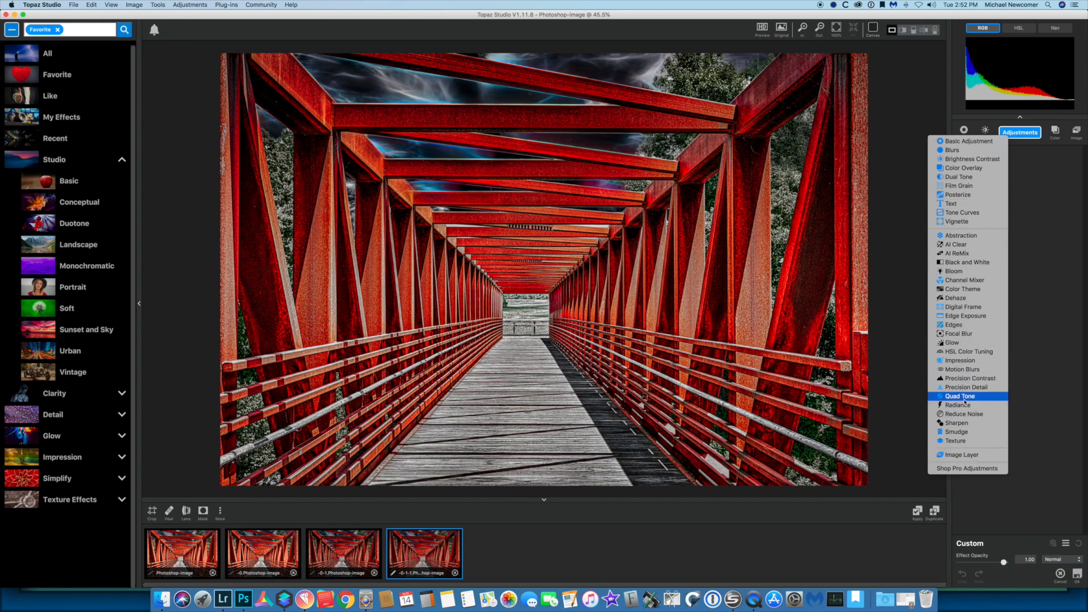
pyautogui.click(960, 317)
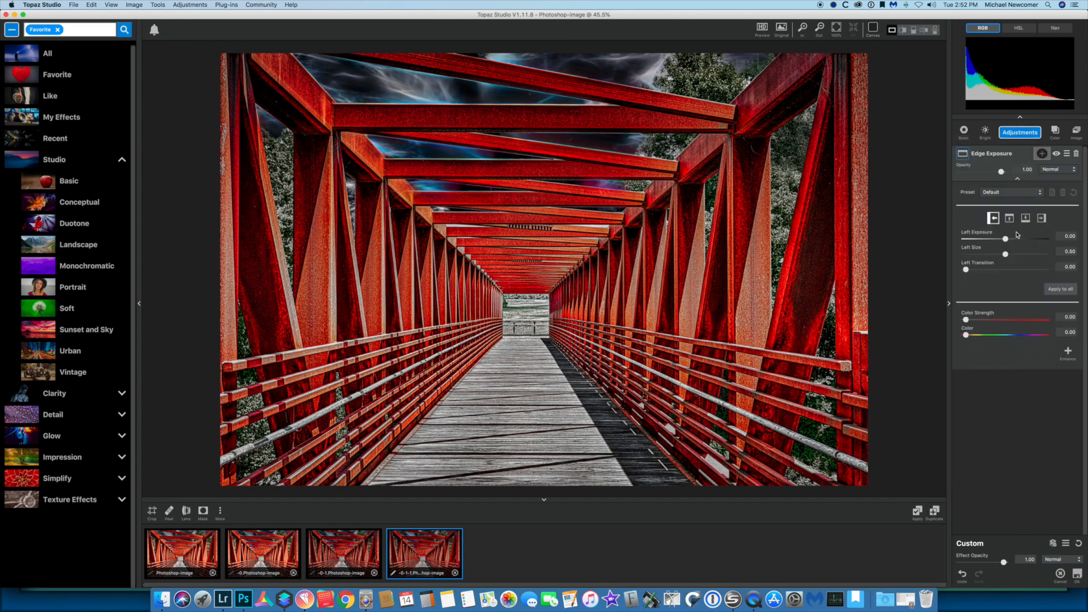
# Darken the left, right, top and bottom edges of the photo with the Edge Exposure adjustment.
pyautogui.moveTo(1006, 240); pyautogui.dragTo(1013, 240)
pyautogui.moveTo(1013, 241); pyautogui.dragTo(1019, 239)
pyautogui.click(1043, 218)
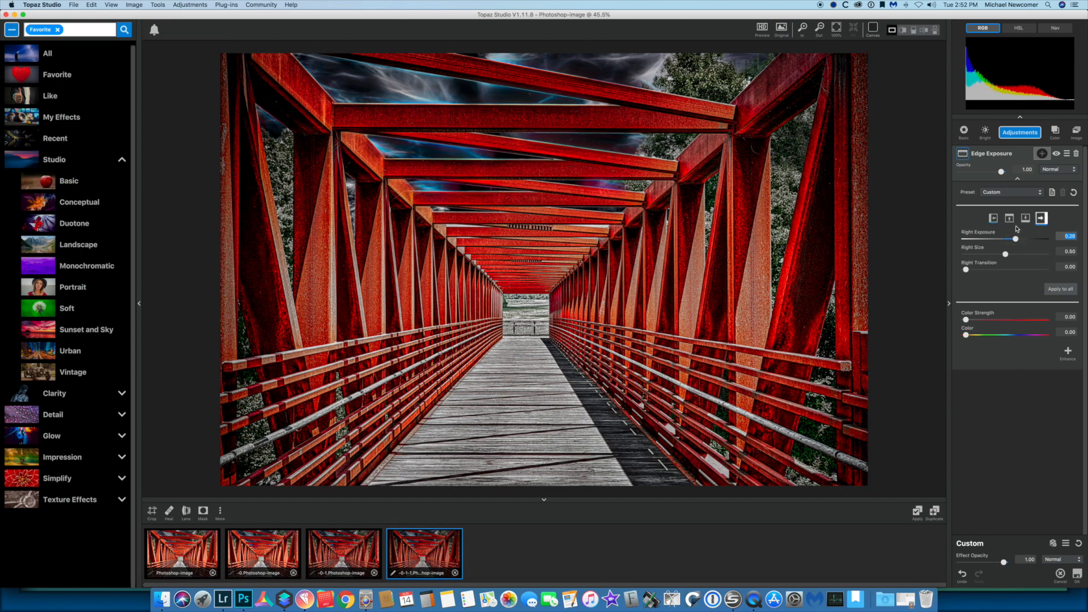
pyautogui.click(1010, 218)
pyautogui.moveTo(1006, 239); pyautogui.dragTo(1013, 239)
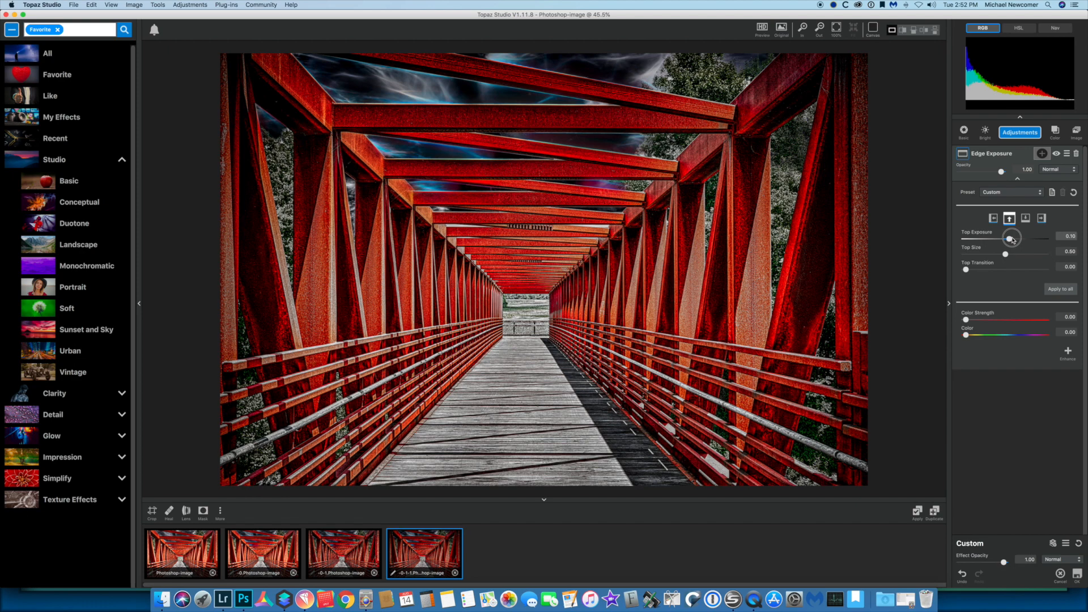
pyautogui.click(1026, 218)
pyautogui.moveTo(1011, 240)
pyautogui.mouseDown()
pyautogui.moveTo(1022, 241)
pyautogui.moveTo(1008, 259)
pyautogui.mouseUp()
# Set left edge exposure to 0.30, right exposure to about 0.33 and right size to about 0.75, and apply the result as a new image.
pyautogui.click(1042, 219)
pyautogui.moveTo(1021, 239); pyautogui.dragTo(1019, 240)
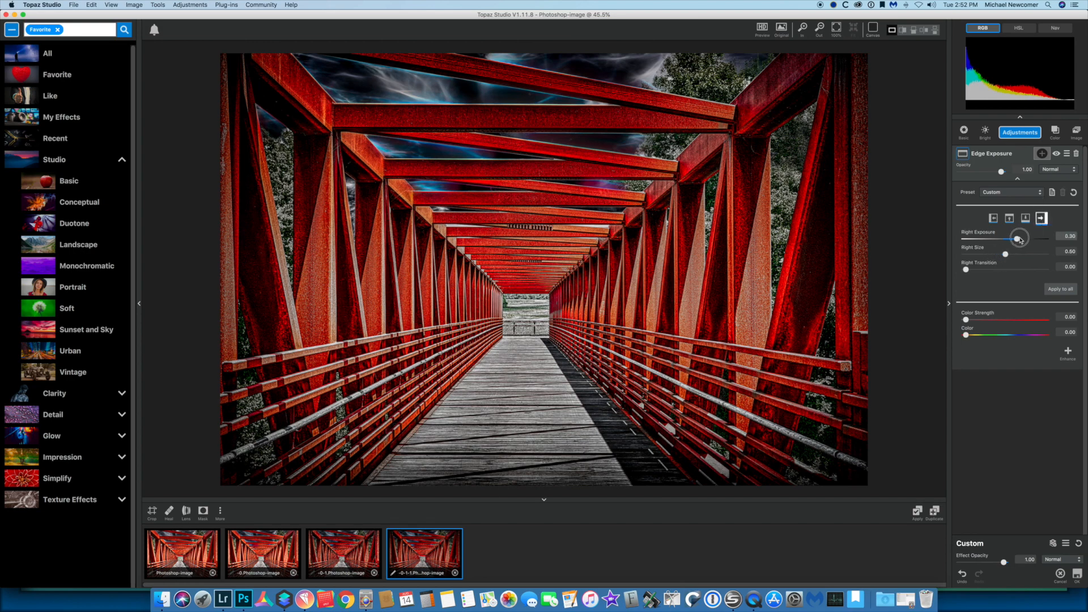
pyautogui.click(993, 218)
pyautogui.moveTo(1015, 239); pyautogui.dragTo(1017, 240)
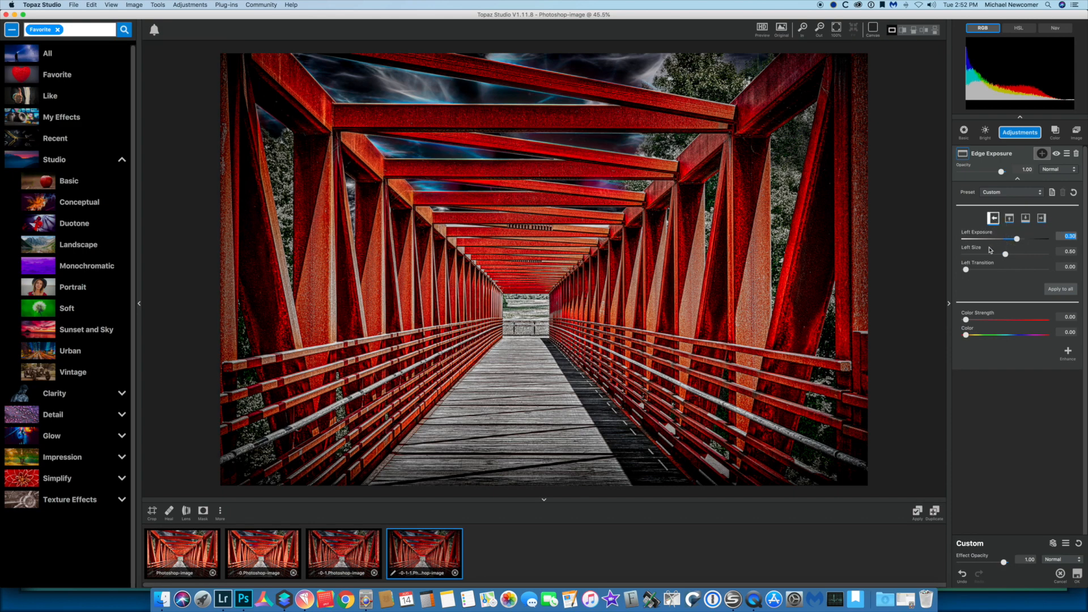
pyautogui.click(1042, 219)
pyautogui.moveTo(1018, 242)
pyautogui.mouseDown()
pyautogui.moveTo(1016, 257)
pyautogui.moveTo(1030, 258)
pyautogui.mouseUp()
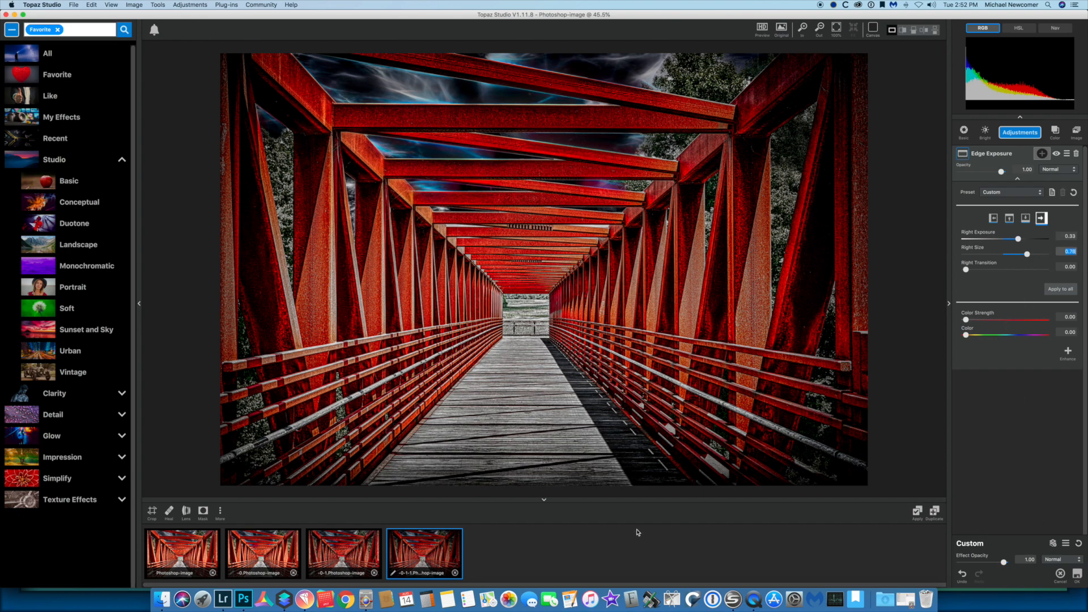
pyautogui.click(916, 513)
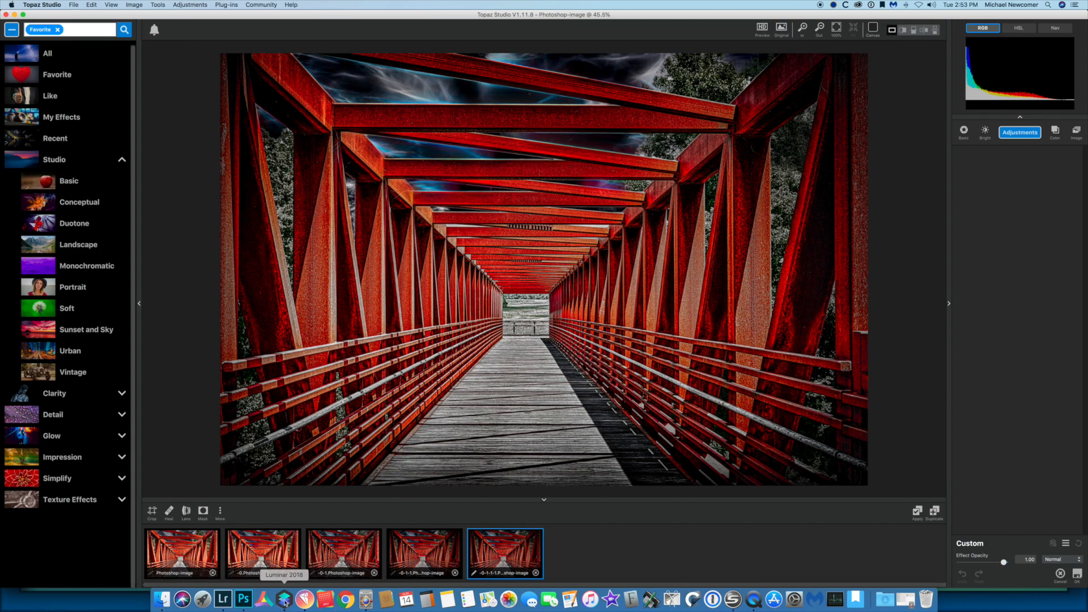
# Check the original's file name in Lightroom, and in Topaz Studio name the copy being saved 2018-July-MDN_1242_GrungeBridge1.
pyautogui.click(223, 600)
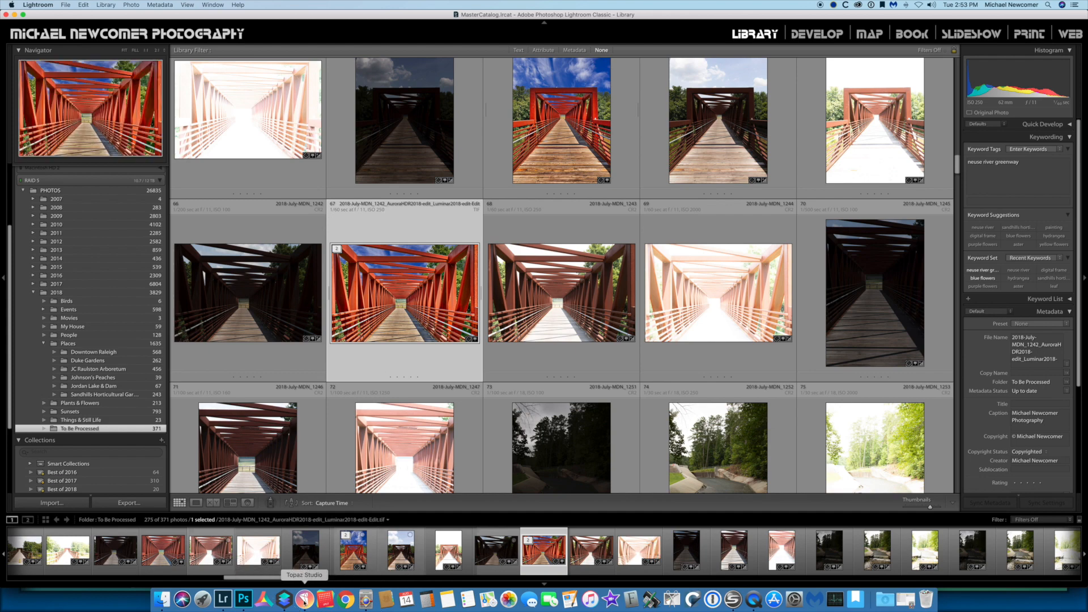
pyautogui.click(304, 599)
pyautogui.click(73, 5)
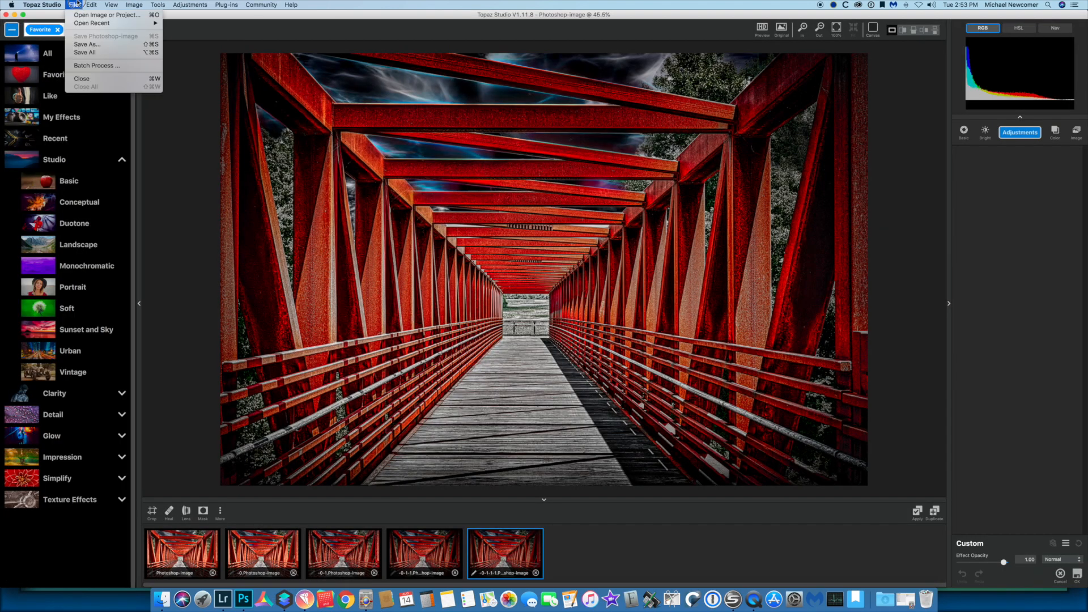
pyautogui.click(75, 44)
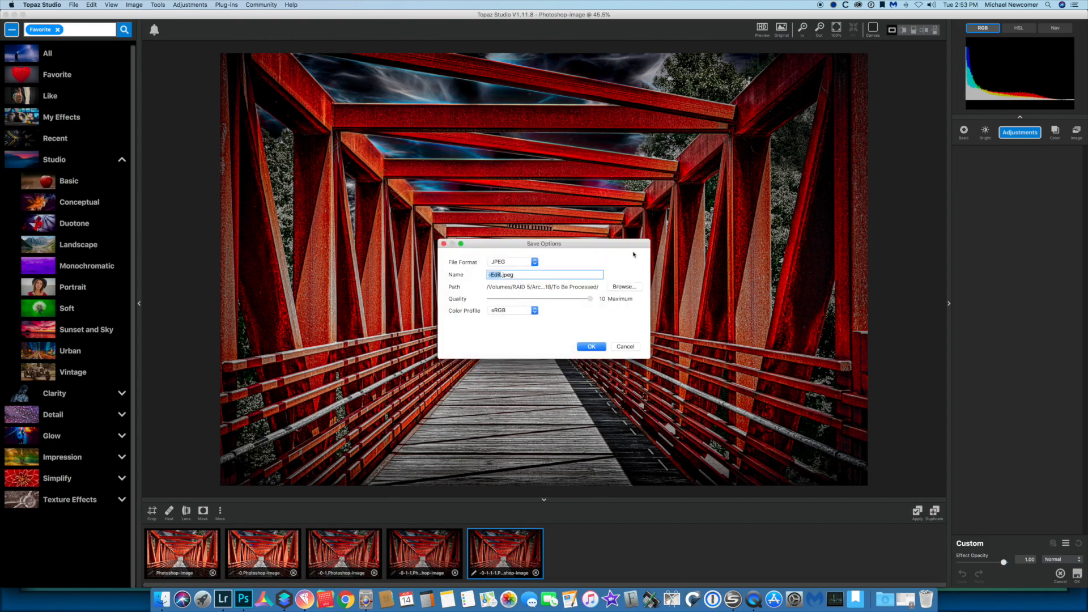
pyautogui.write('20')
pyautogui.write('18-')
pyautogui.write('July-MDN')
pyautogui.write('_1242')
pyautogui.write('_Grunge')
pyautogui.write('Bridge')
# Save the copy in TIFF format to the Pics for Import folder.
pyautogui.click(525, 263)
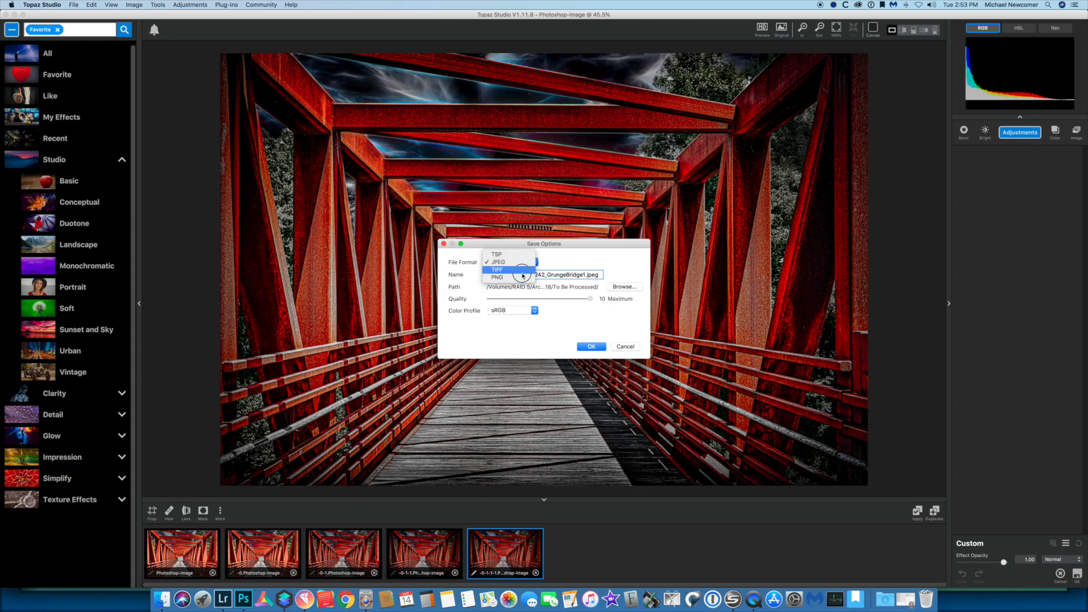
pyautogui.click(513, 274)
pyautogui.click(624, 286)
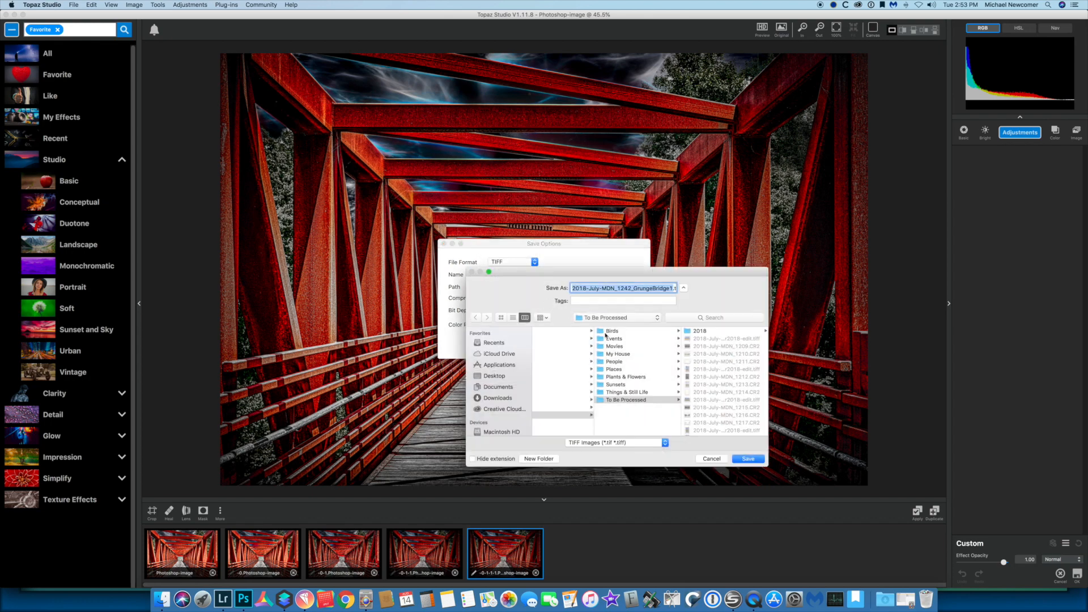
pyautogui.hscroll(-5, 611, 377)
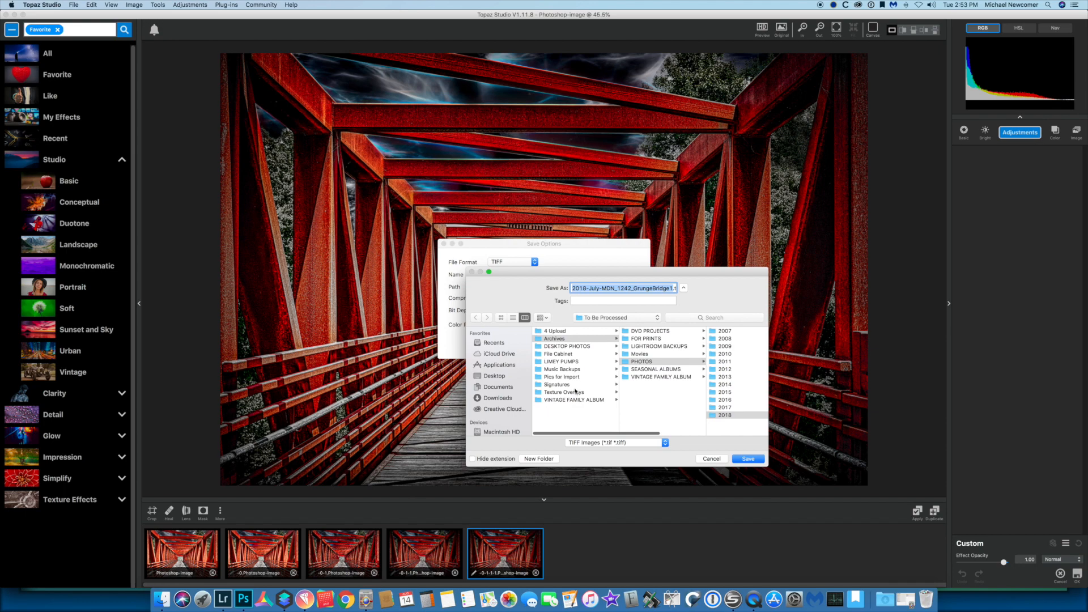
pyautogui.click(577, 382)
pyautogui.click(749, 458)
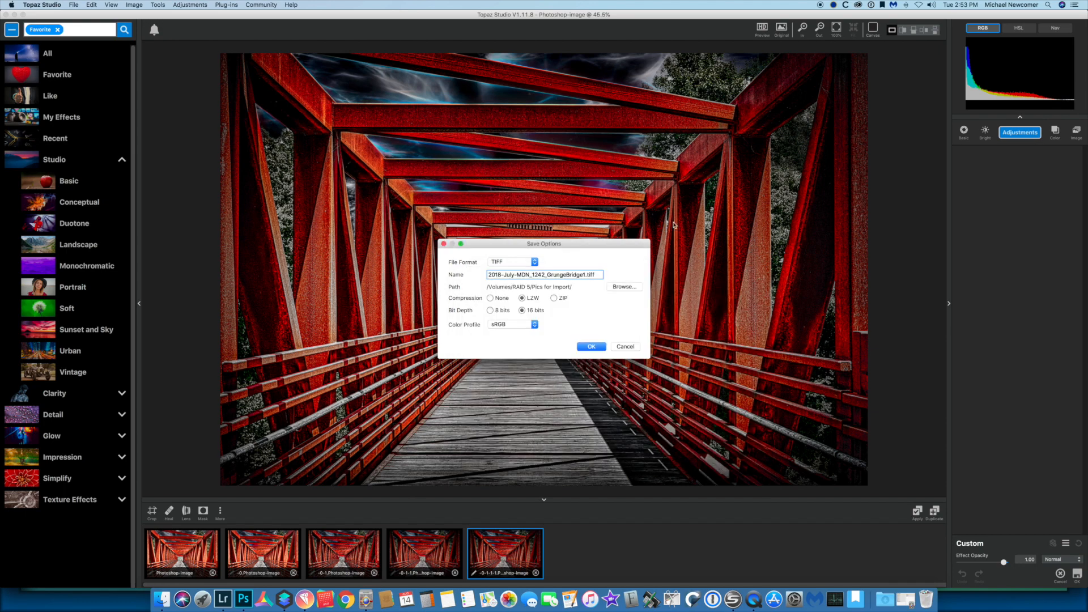
pyautogui.click(592, 348)
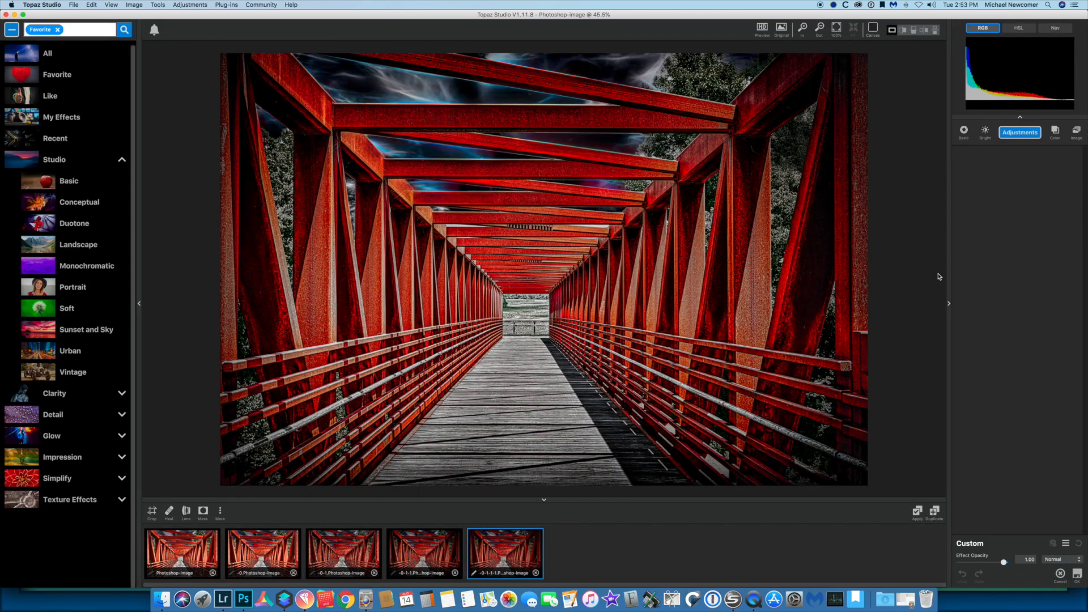
# Duplicate the finished edge-darkened bridge image.
pyautogui.click(936, 512)
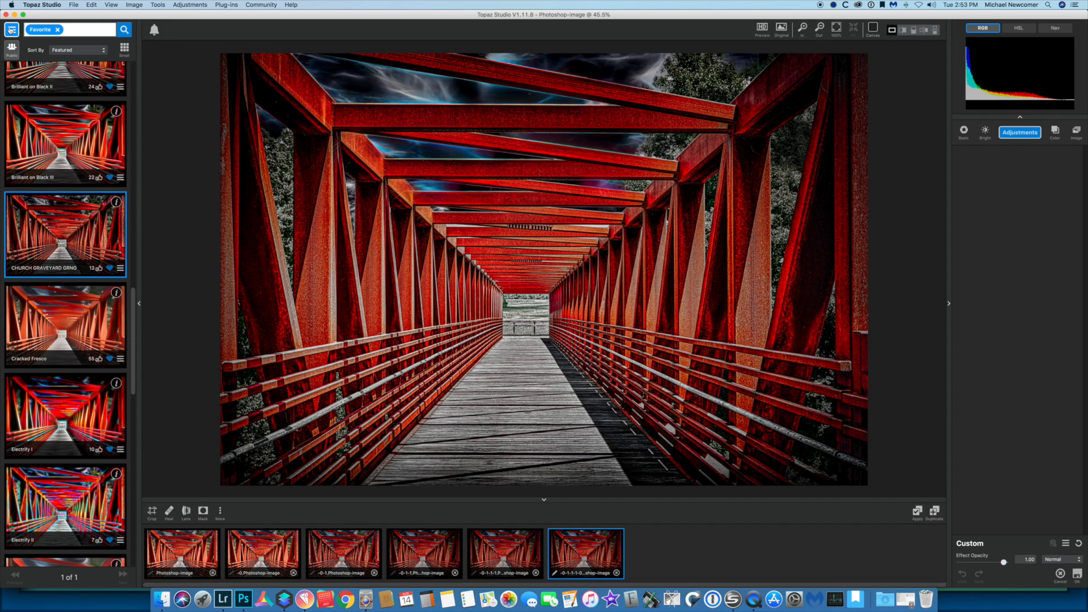
pyautogui.click(1020, 132)
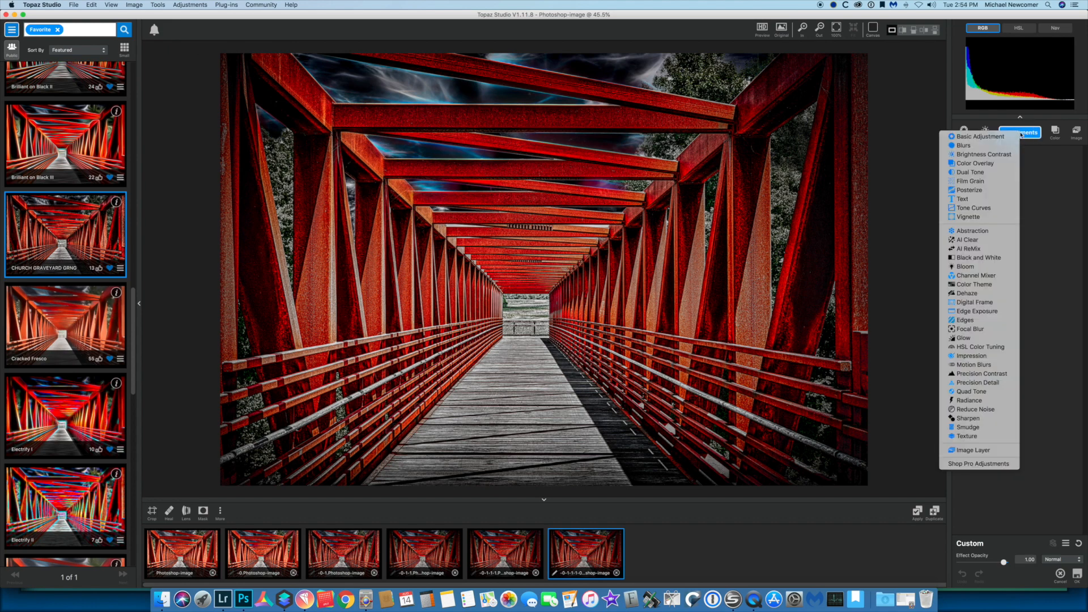
pyautogui.click(995, 302)
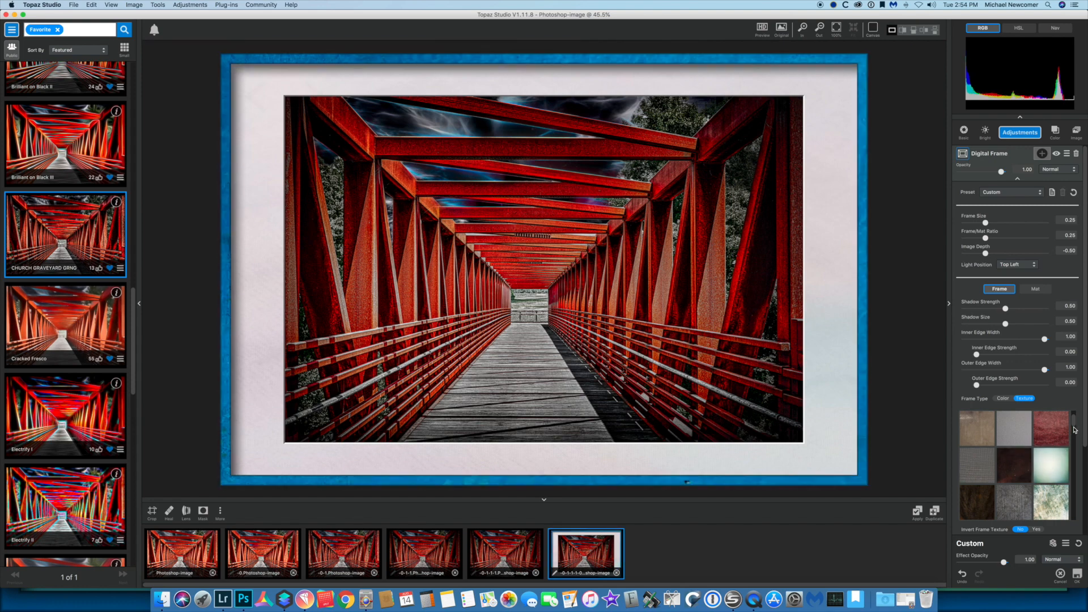
pyautogui.scroll(-2, 1014, 465)
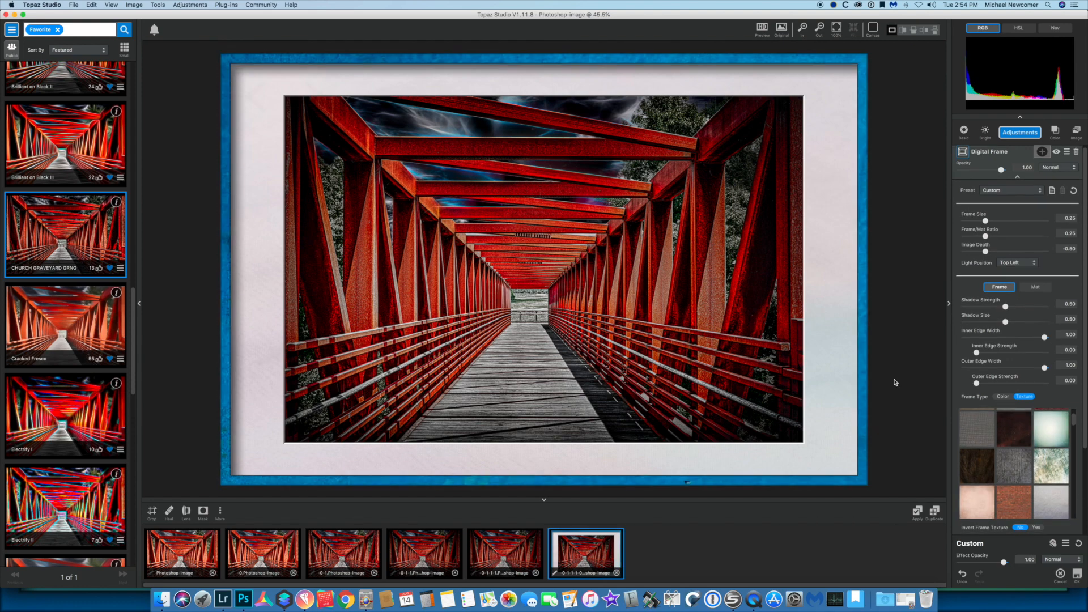
pyautogui.click(1079, 545)
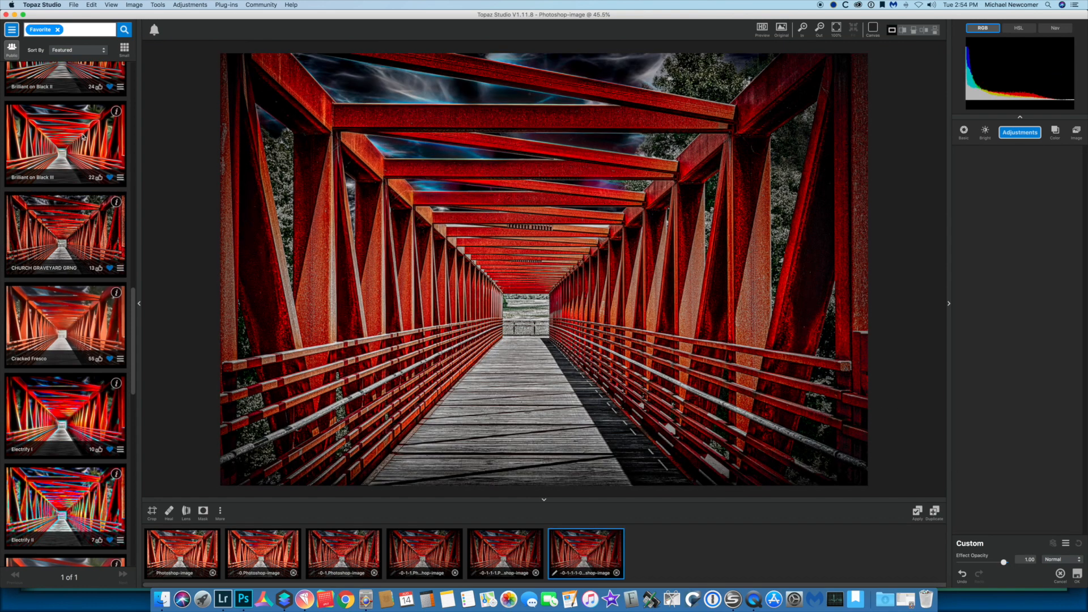
# Apply the Frame Reds Blues Adobe effect from My Effects to the duplicated bridge image.
pyautogui.click(13, 30)
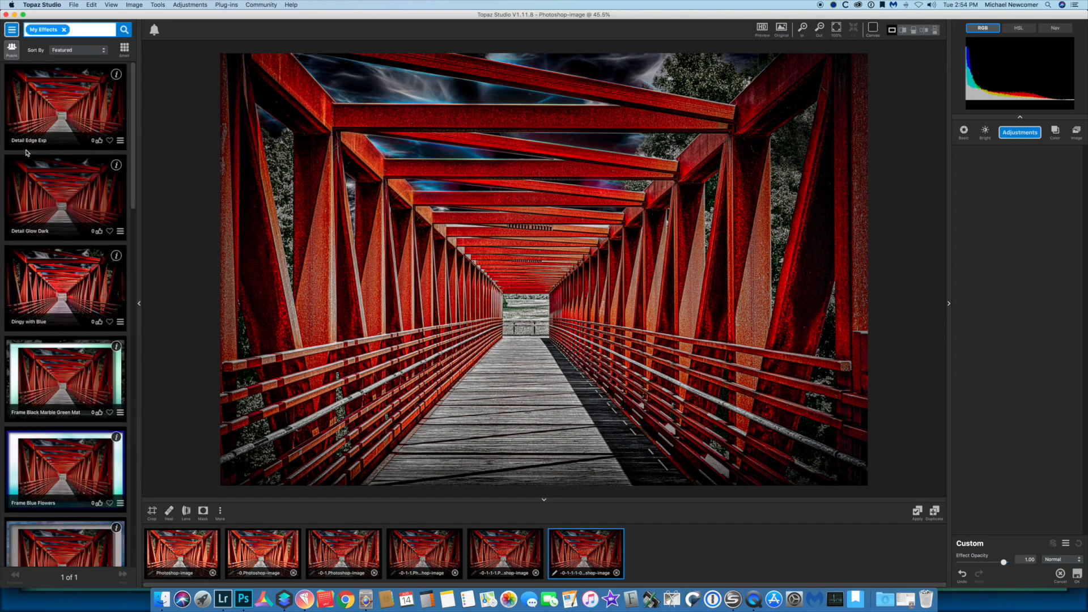
pyautogui.scroll(-3, 47, 171)
pyautogui.scroll(-12, 48, 172)
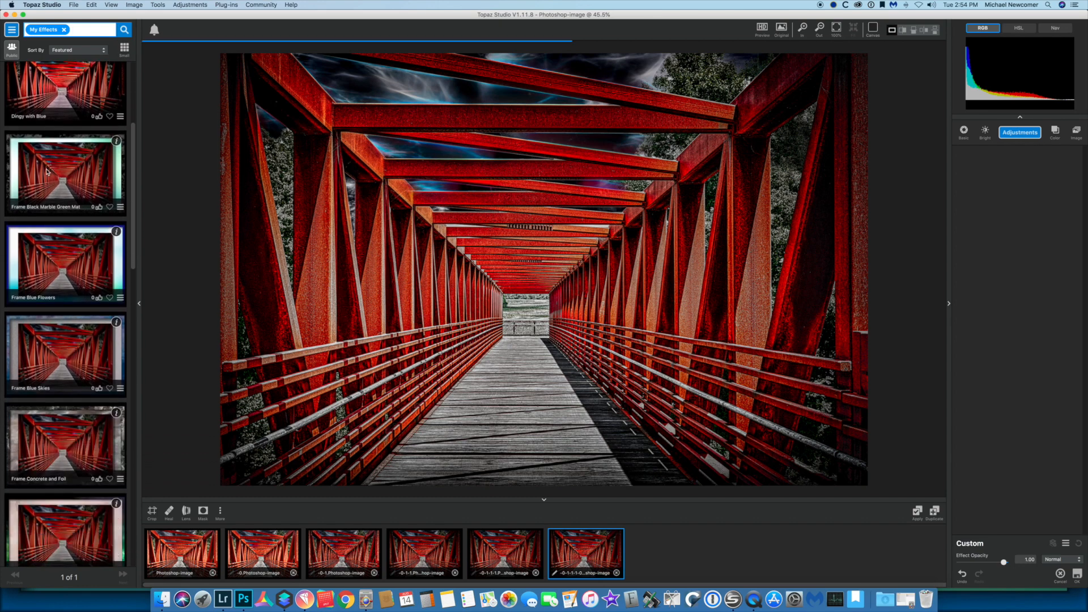
pyautogui.scroll(-10, 47, 172)
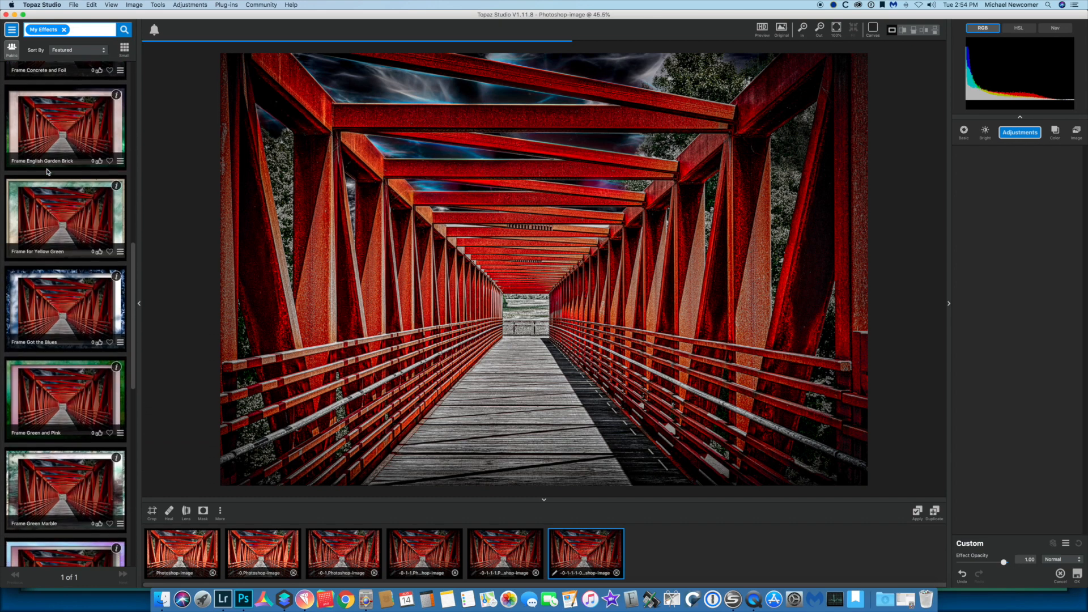
pyautogui.scroll(-1, 47, 172)
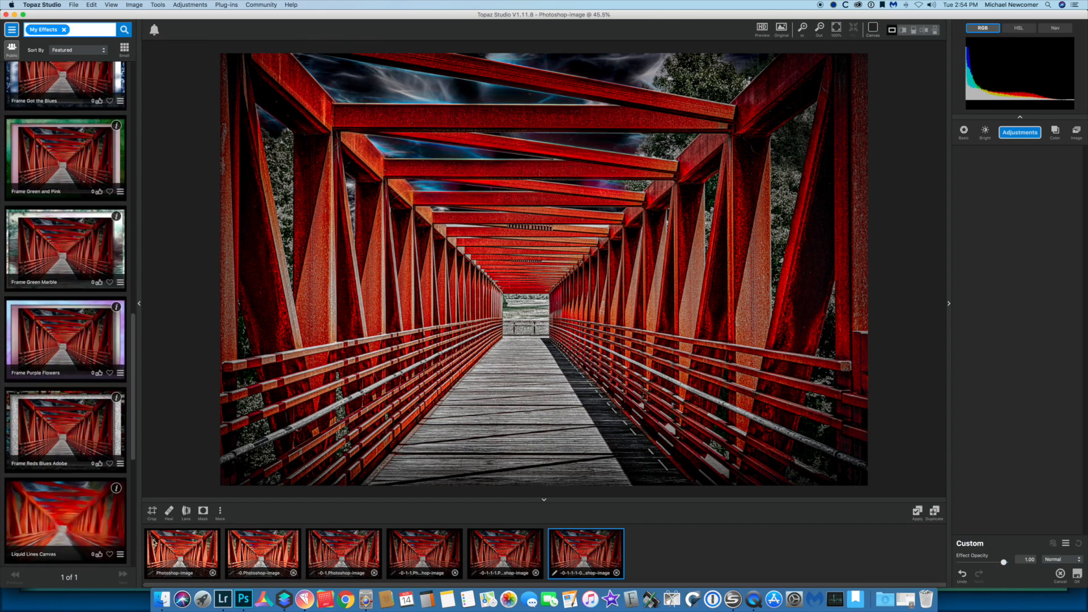
pyautogui.click(67, 434)
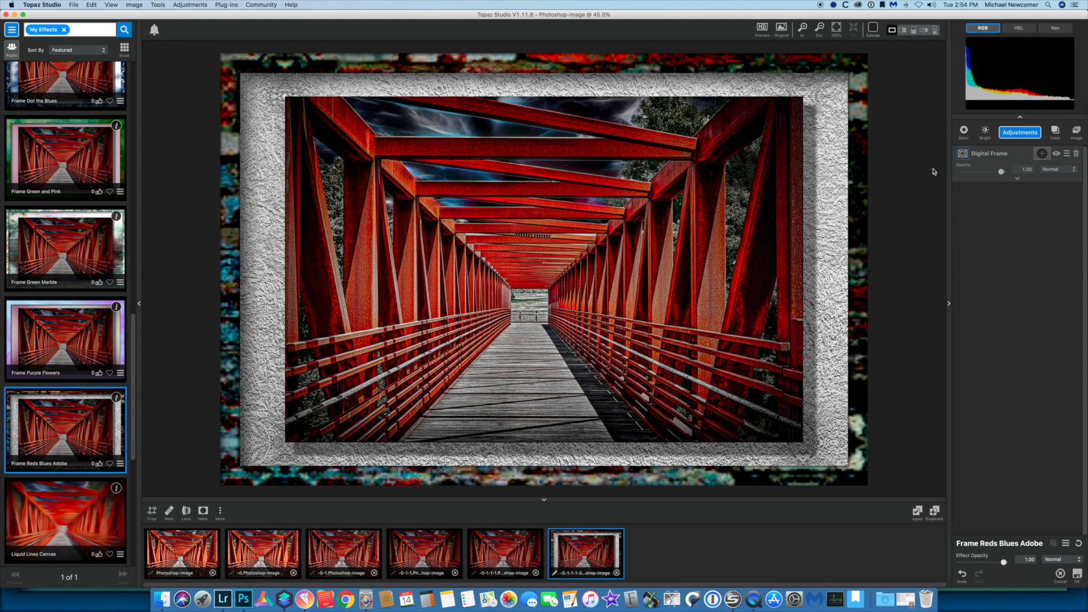
# In the Digital Frame adjustment, set the frame/mat ratio to 0.31, image shadow size to 0.20 and image shadow strength to about 0.54.
pyautogui.click(1018, 180)
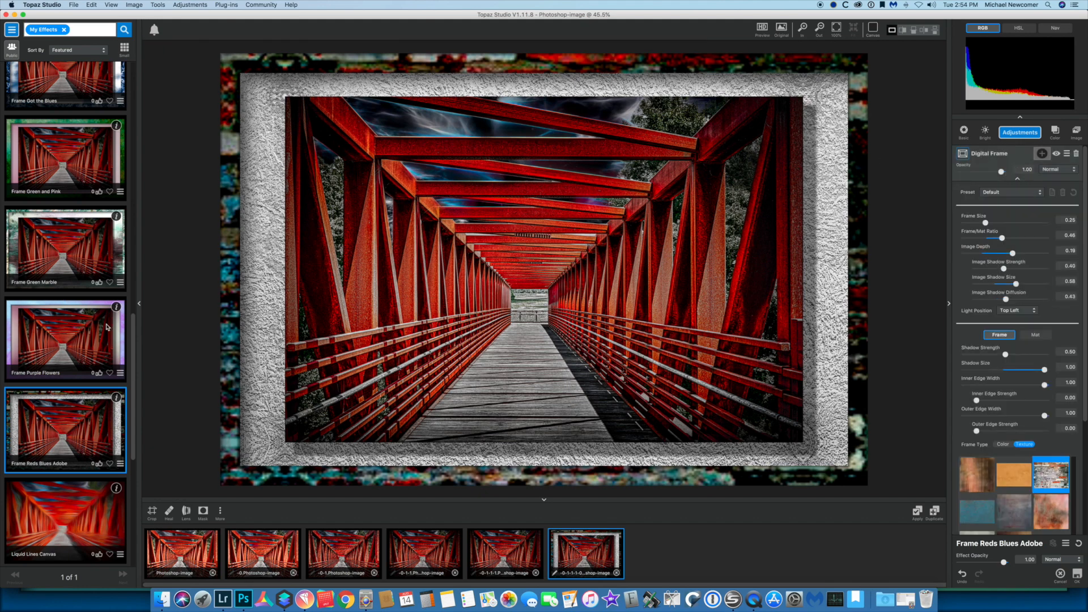
pyautogui.click(1018, 504)
pyautogui.doubleClick(990, 233)
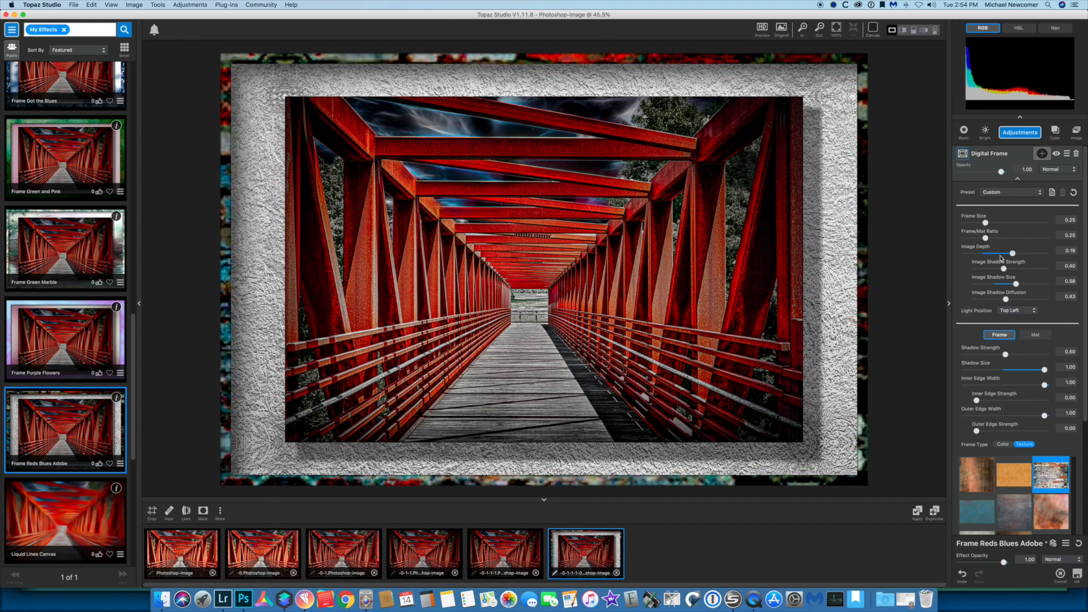
pyautogui.moveTo(988, 240); pyautogui.dragTo(990, 238)
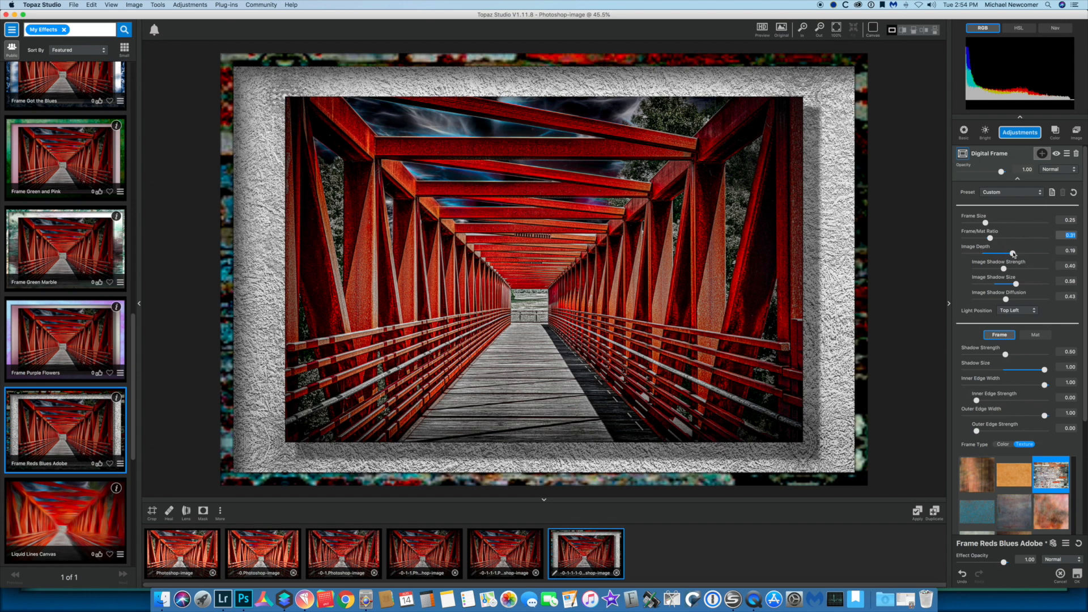
pyautogui.doubleClick(998, 284)
pyautogui.moveTo(1004, 268); pyautogui.dragTo(1013, 269)
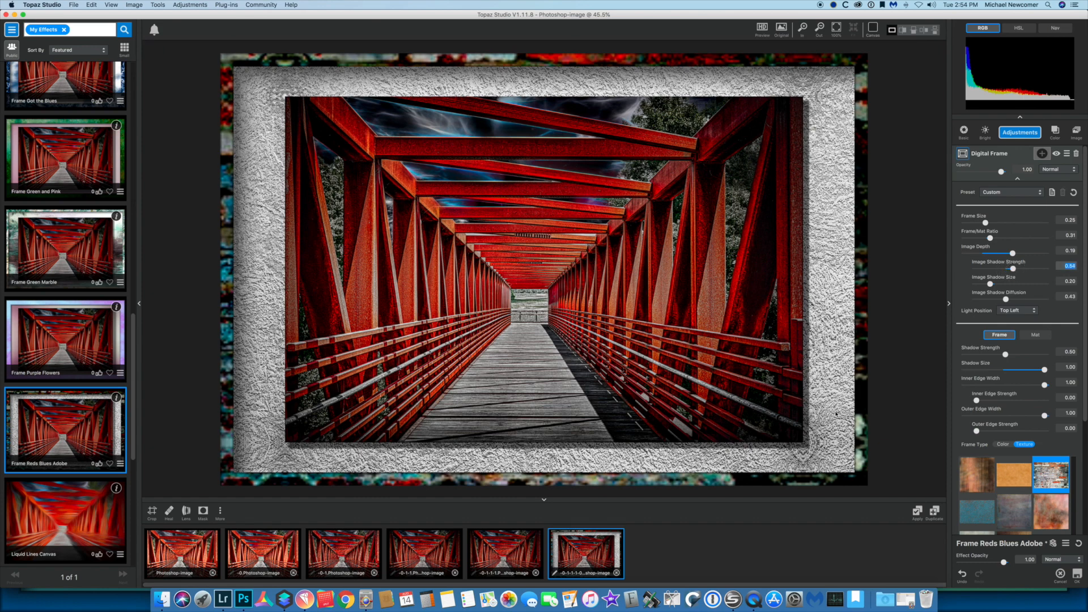
# Set the frame's shadow size to 0.50, keep its texture type, and set frame contrast to 0.11 and frame brightness to about -0.39.
pyautogui.doubleClick(986, 368)
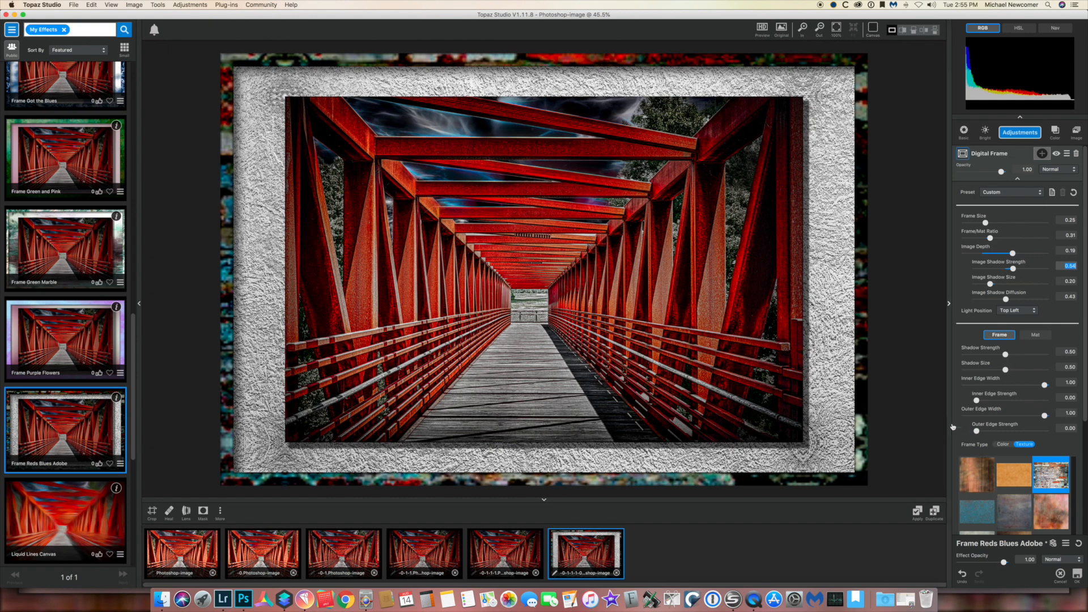
pyautogui.scroll(-1, 975, 423)
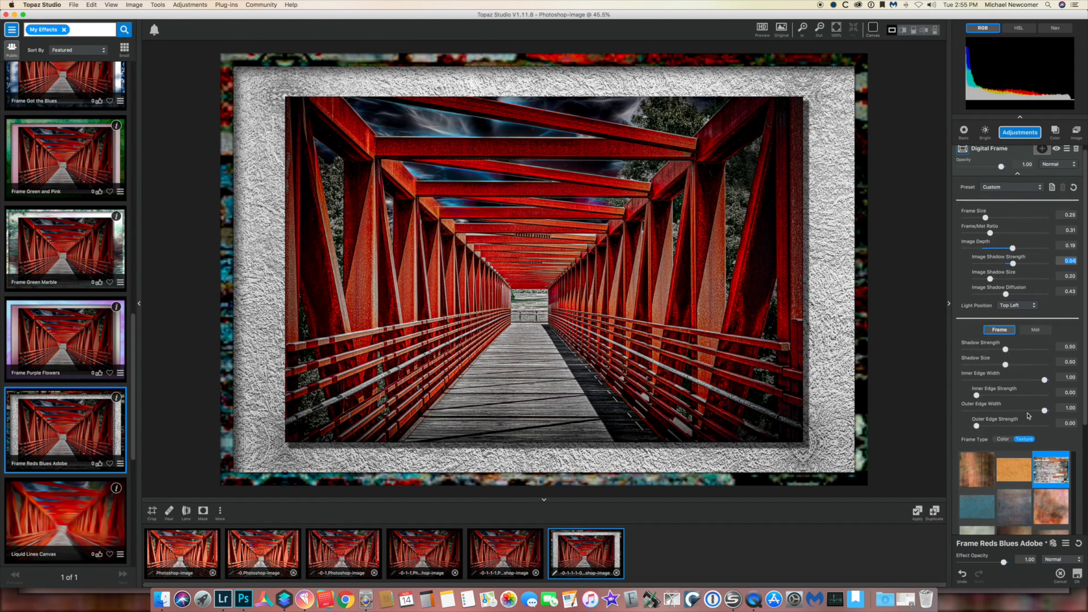
pyautogui.click(1002, 439)
pyautogui.click(1025, 439)
pyautogui.scroll(-5, 1014, 454)
pyautogui.moveTo(1019, 467); pyautogui.dragTo(1012, 454)
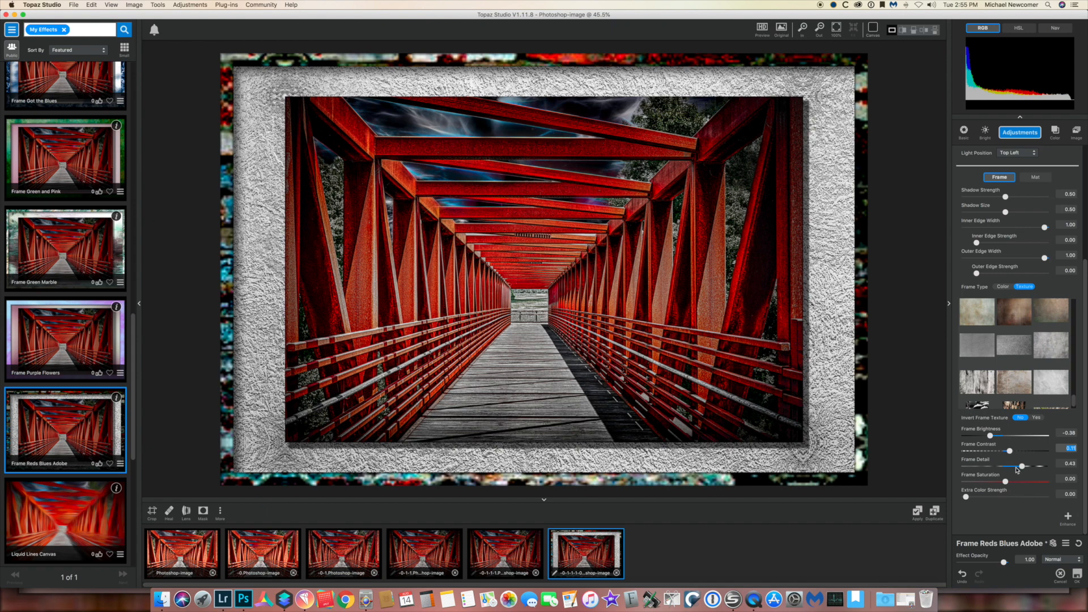
pyautogui.moveTo(990, 437); pyautogui.dragTo(991, 439)
# Check the original's file name in Lightroom, and in Topaz Studio name the framed copy being saved 2018-July-MDN_1242GrungeDigFm.
pyautogui.click(74, 5)
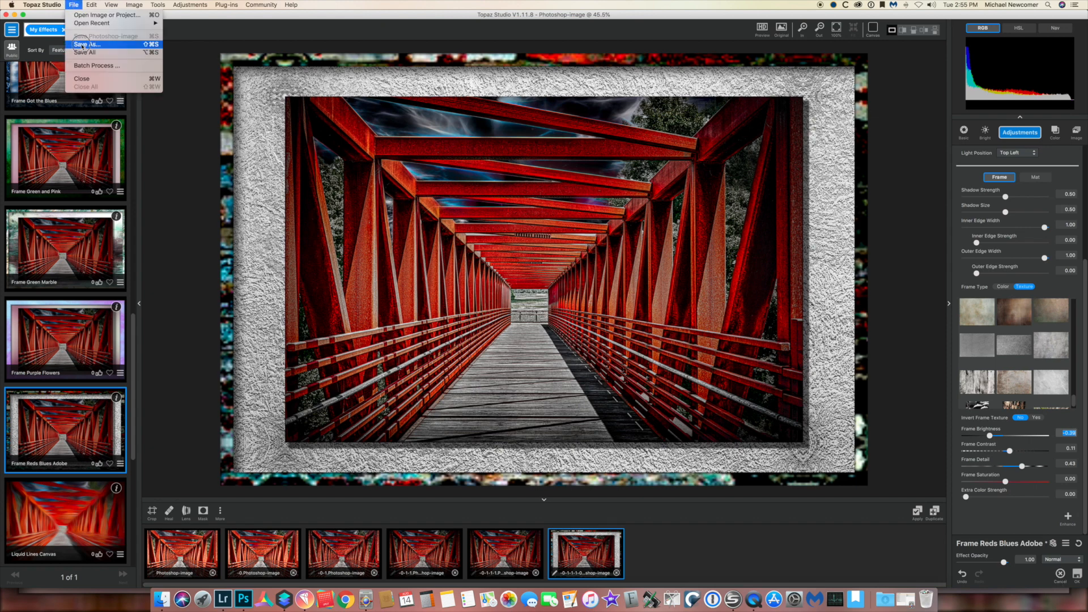
pyautogui.click(439, 131)
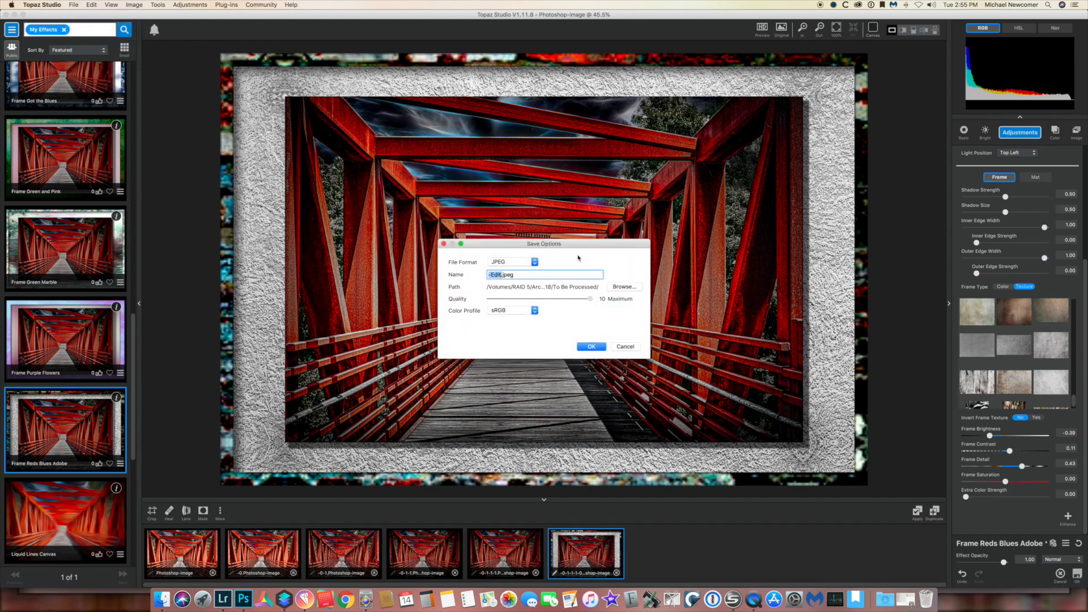
pyautogui.click(223, 600)
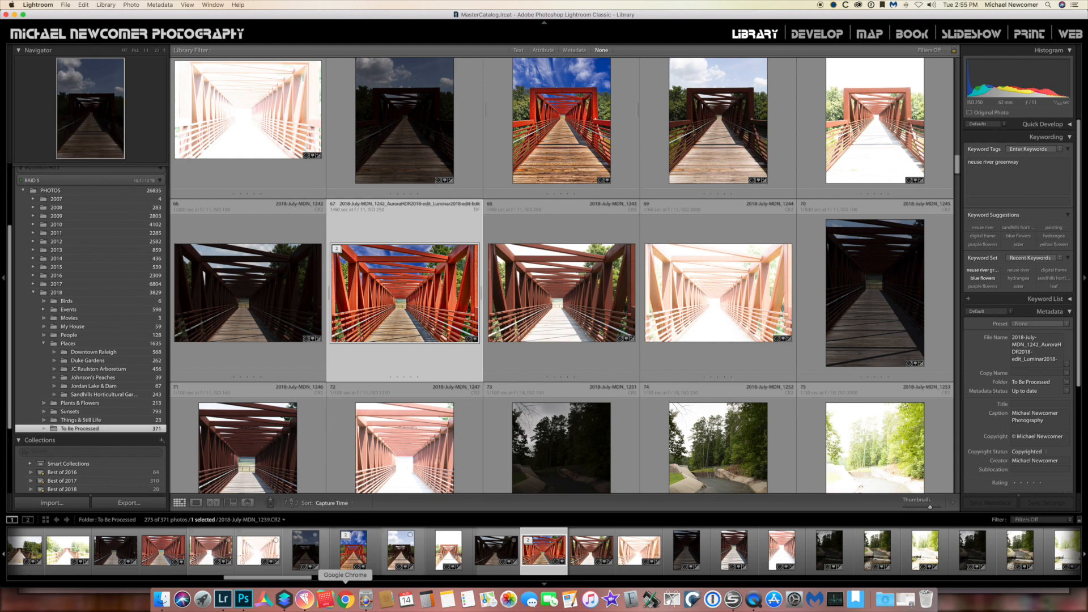
pyautogui.click(300, 600)
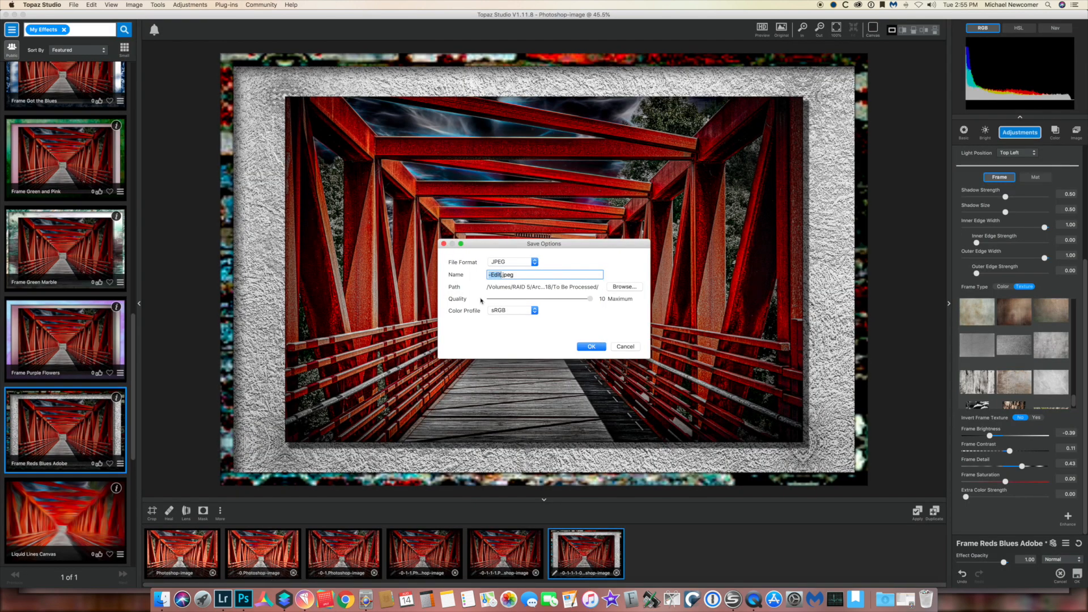
pyautogui.write('2018-June')
pyautogui.press('BackSpace')
pyautogui.press('BackSpace')
pyautogui.press('BackSpace')
pyautogui.write('uly-MDN_1242DigF')
pyautogui.press('BackSpace')
pyautogui.press('BackSpace')
pyautogui.press('BackSpace')
pyautogui.press('BackSpace')
pyautogui.press('BackSpace')
pyautogui.write('GrungeDigFm')
# Save the framed copy in PNG format to the Pics for Import folder.
pyautogui.click(533, 262)
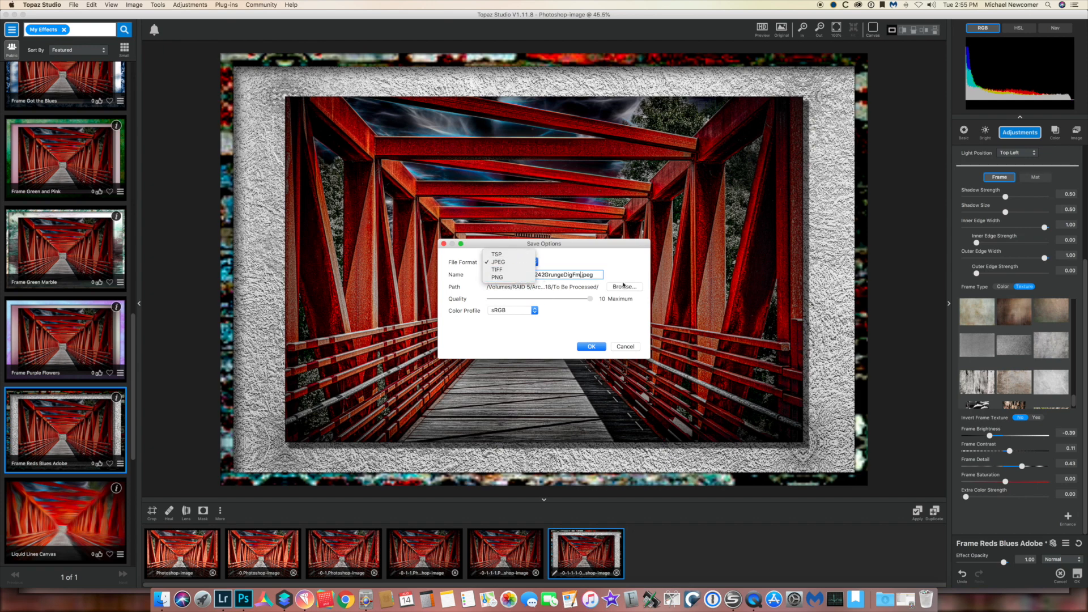
pyautogui.click(510, 275)
pyautogui.click(624, 286)
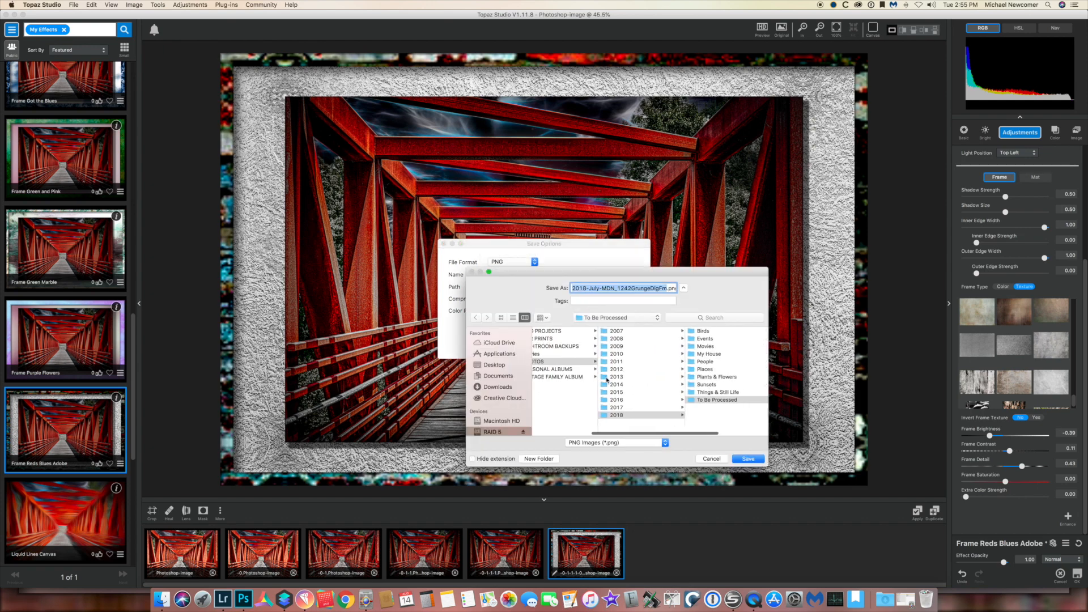
pyautogui.click(567, 377)
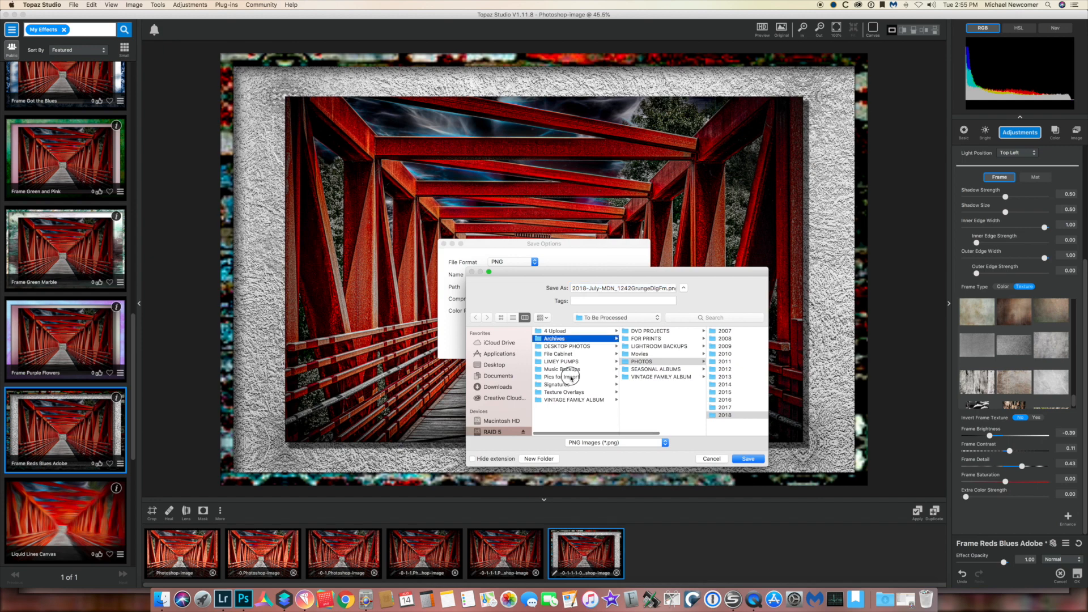
pyautogui.click(749, 459)
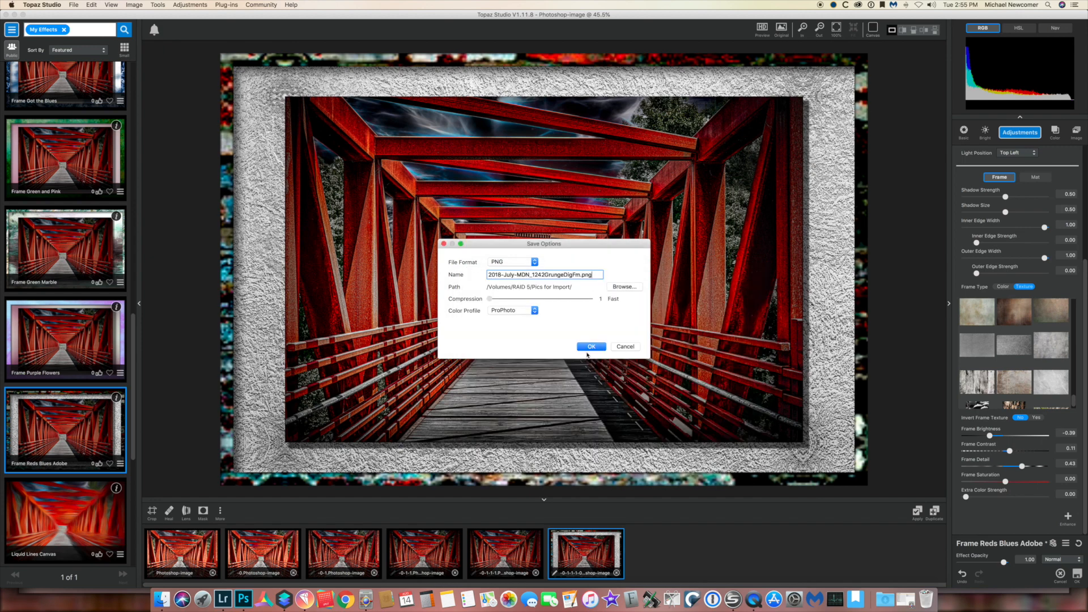
pyautogui.click(592, 347)
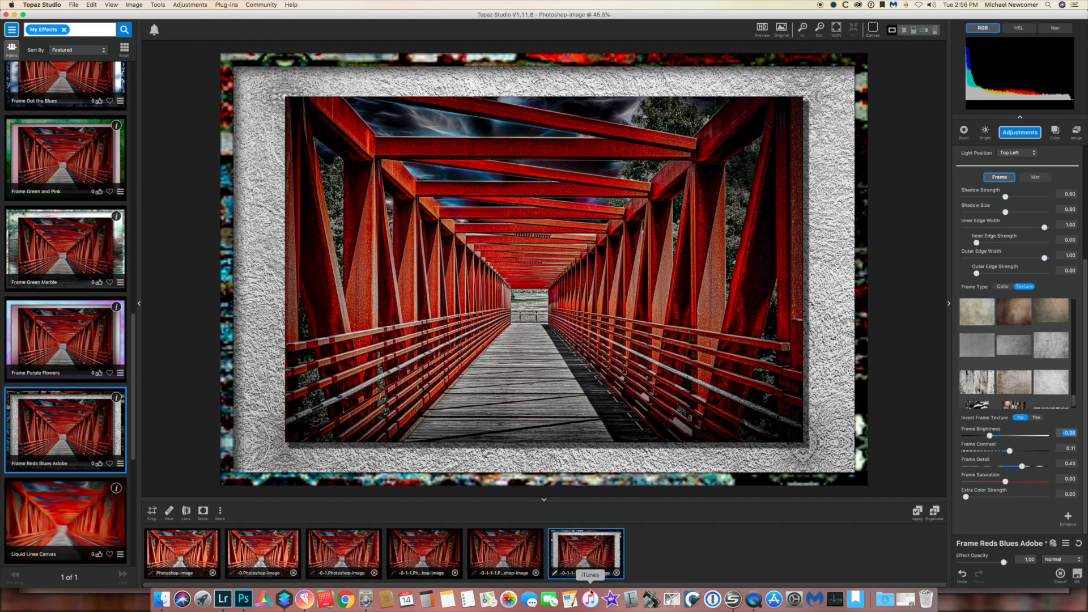
# Close the framed duplicate and both edge-darkened bridge images, discarding unsaved changes.
pyautogui.click(617, 573)
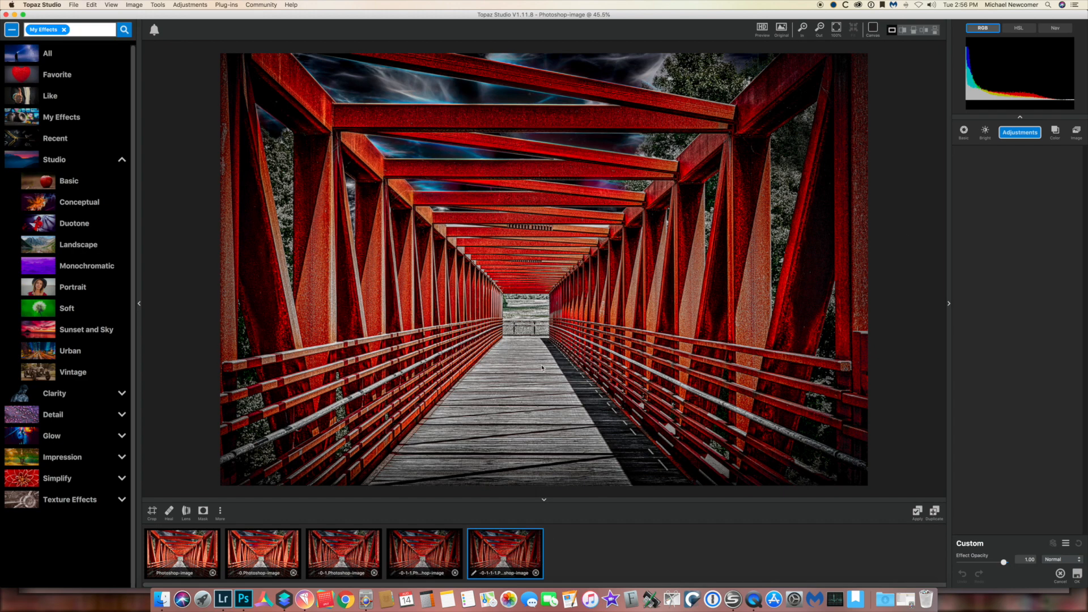
pyautogui.click(535, 574)
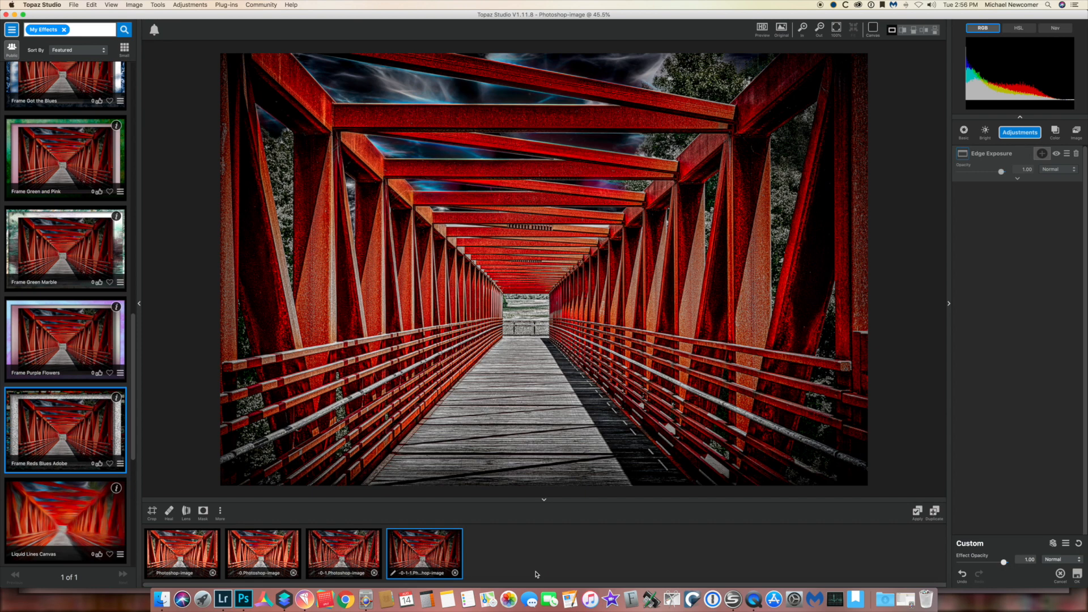
pyautogui.click(454, 574)
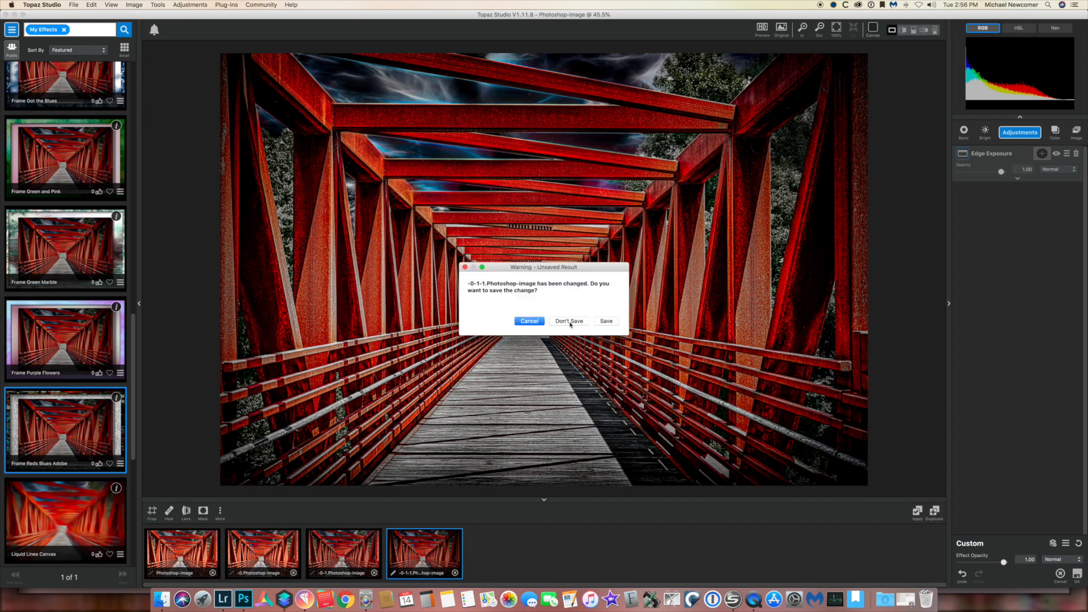
pyautogui.click(569, 321)
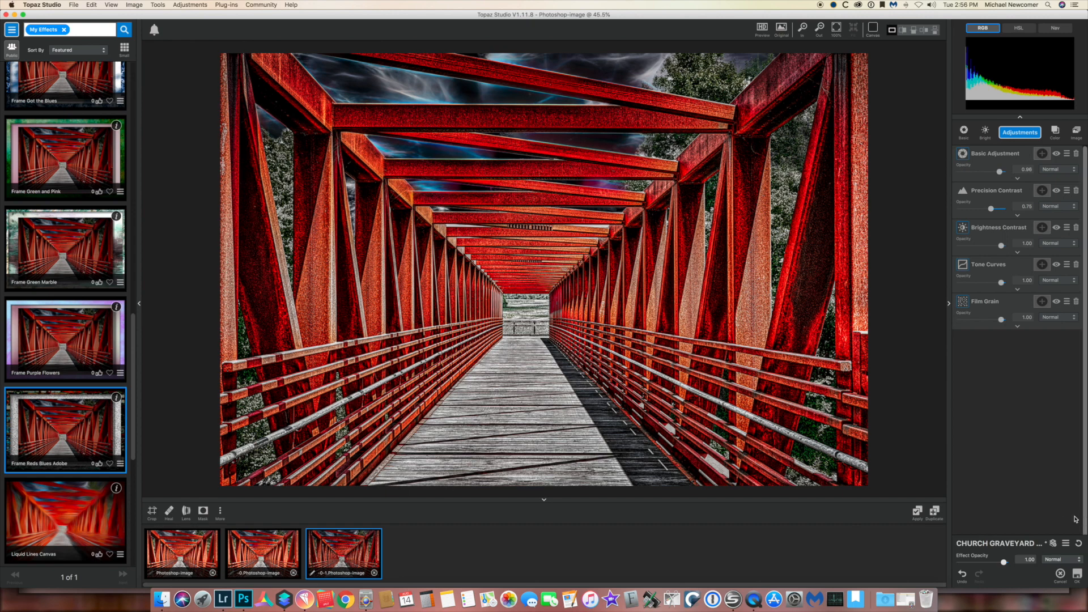
# Duplicate the Church Graveyard grunge image and crop the copy to a 1:1 square centred on the walkway.
pyautogui.click(934, 512)
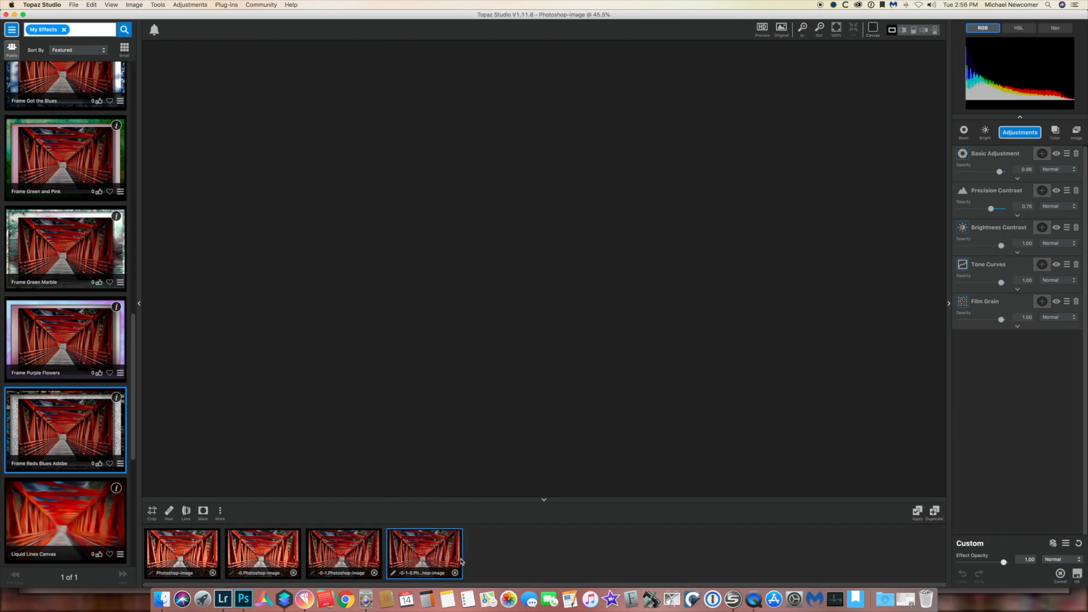
pyautogui.click(461, 560)
pyautogui.click(152, 511)
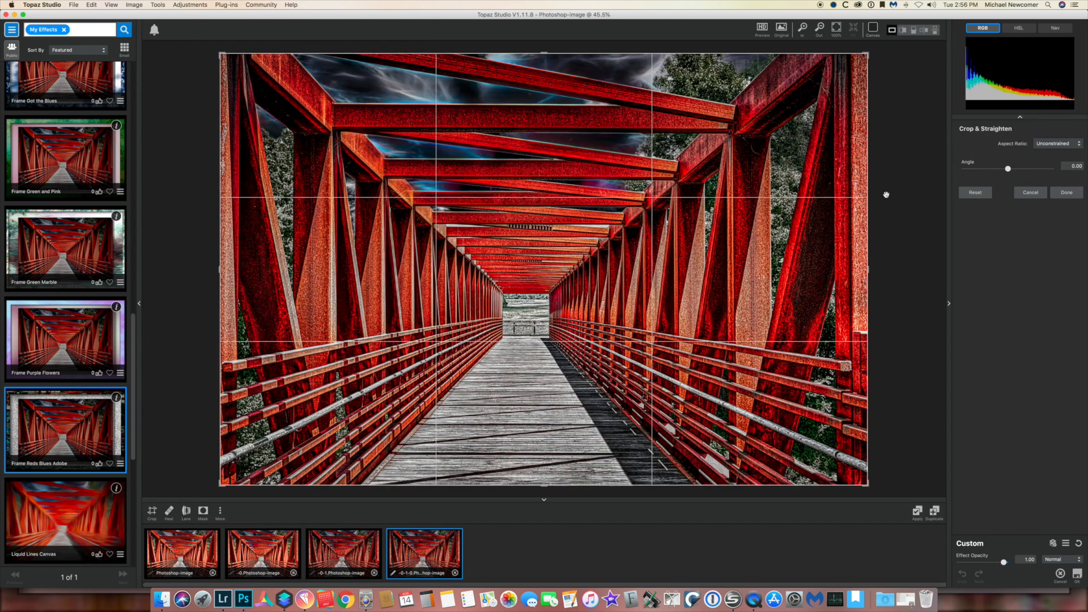
pyautogui.click(1055, 145)
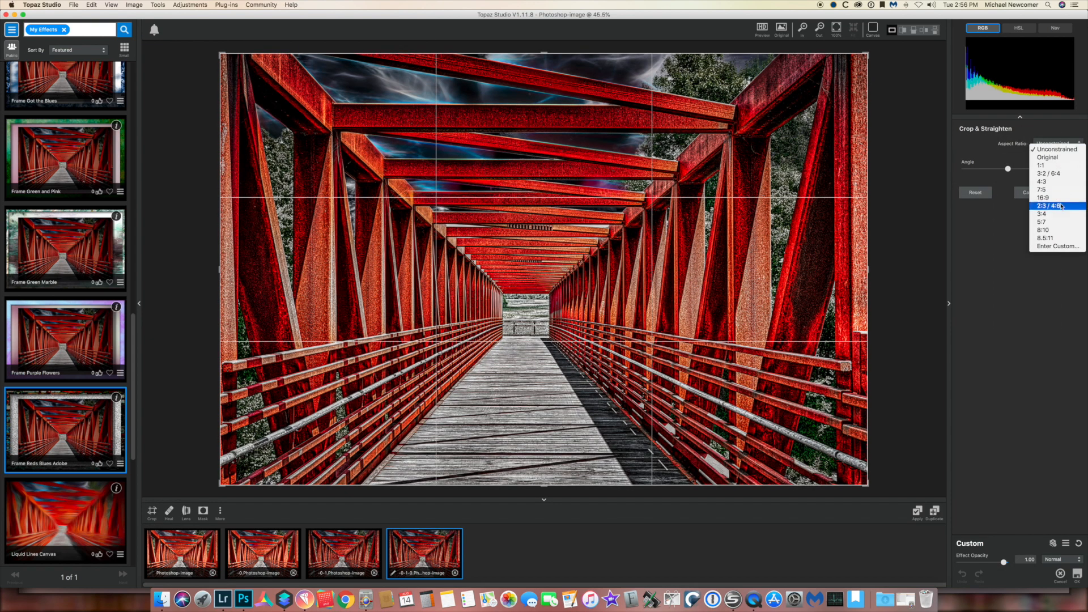
pyautogui.click(1057, 165)
pyautogui.moveTo(638, 297); pyautogui.dragTo(656, 297)
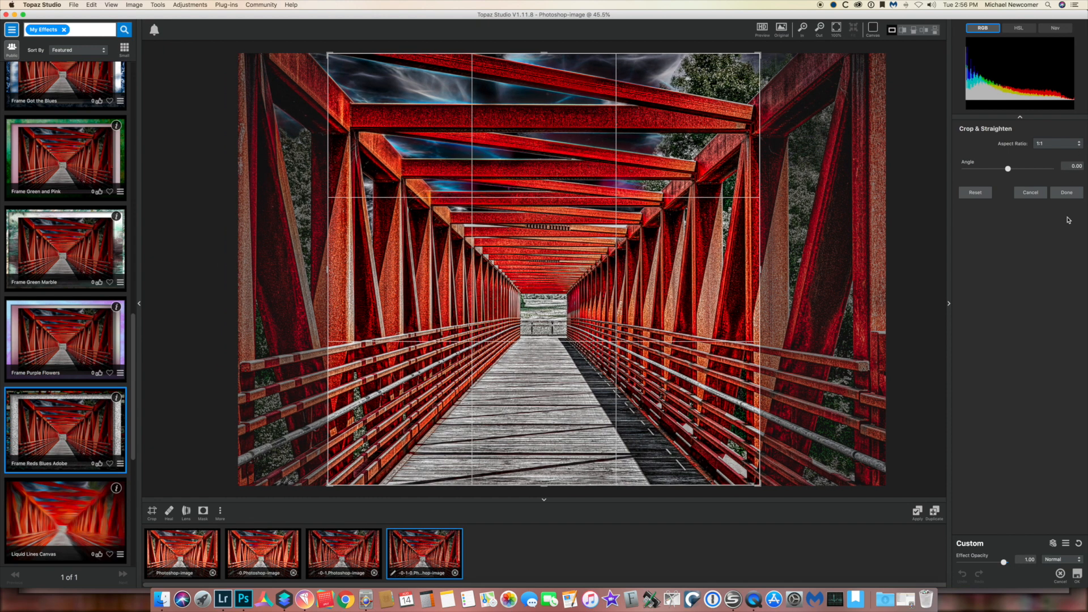
pyautogui.click(1068, 194)
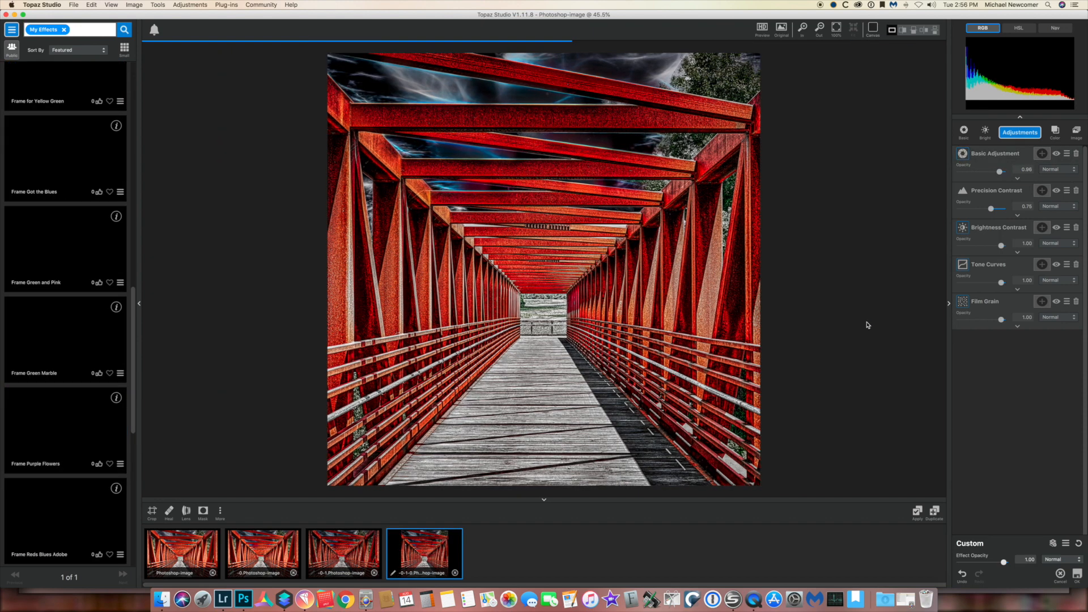
pyautogui.click(935, 513)
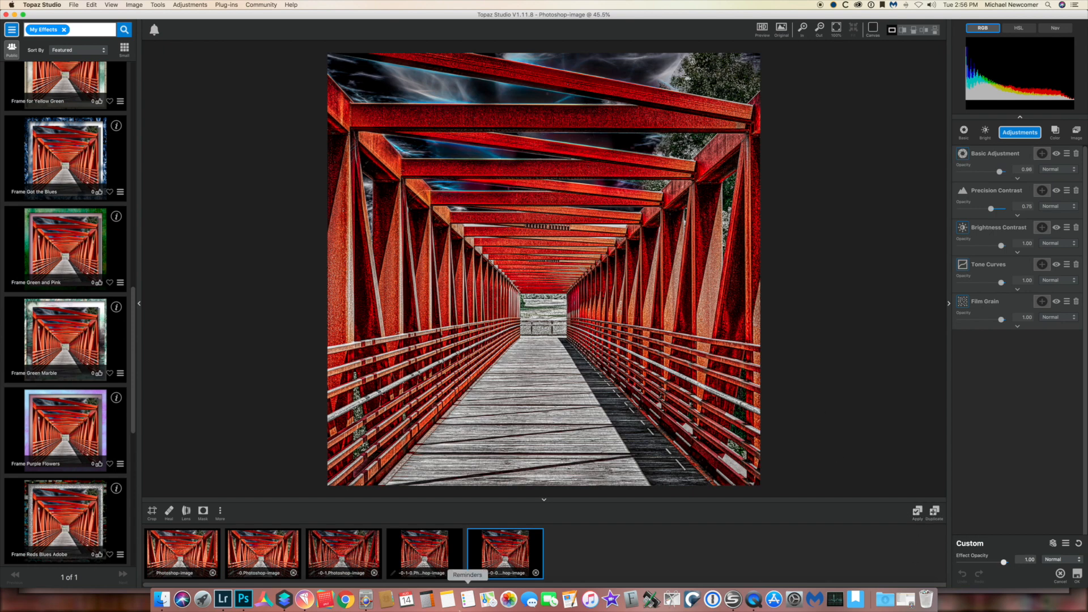
pyautogui.click(535, 574)
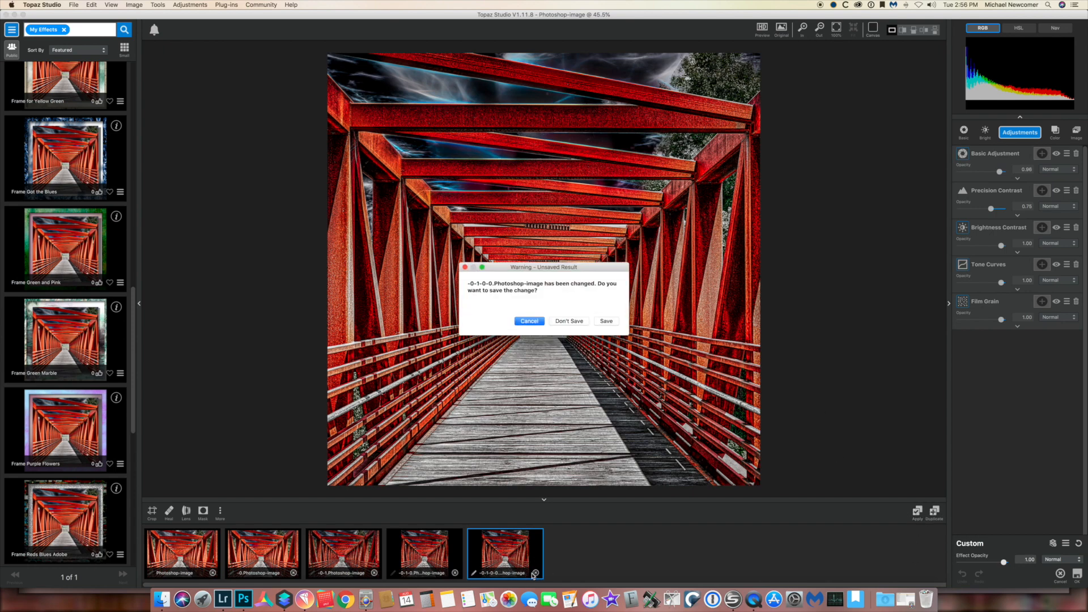
pyautogui.click(581, 325)
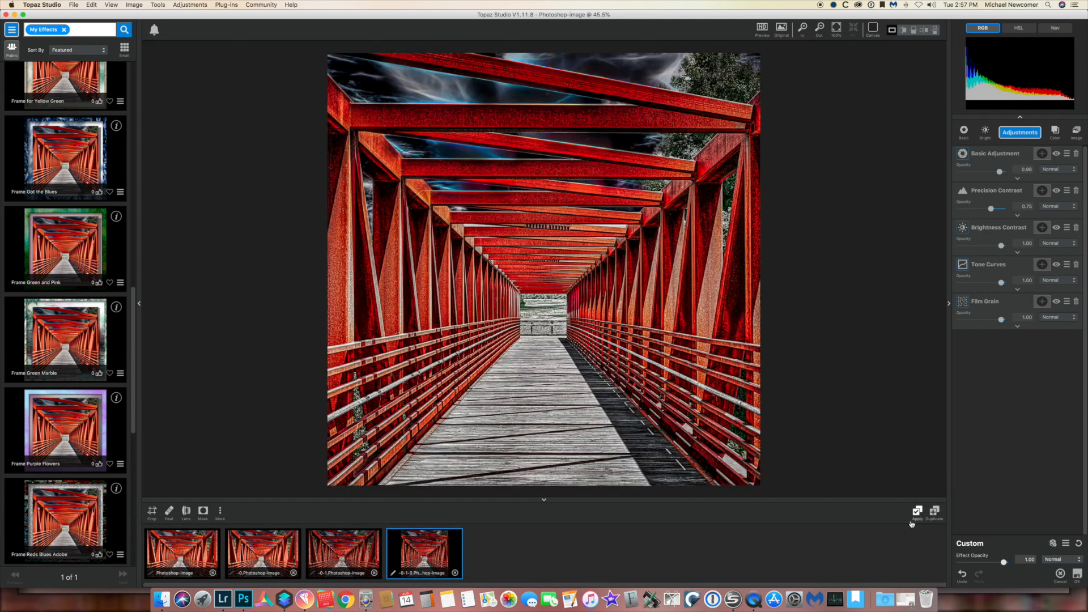
# Apply the square crop's adjustments as a new image and open that image for further editing.
pyautogui.click(916, 509)
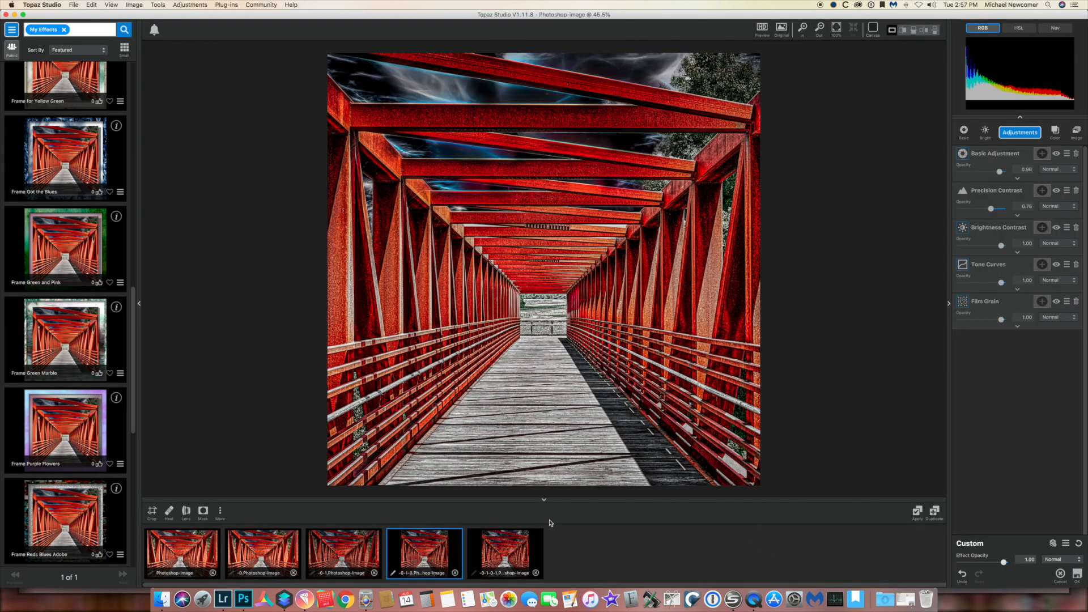
pyautogui.click(510, 547)
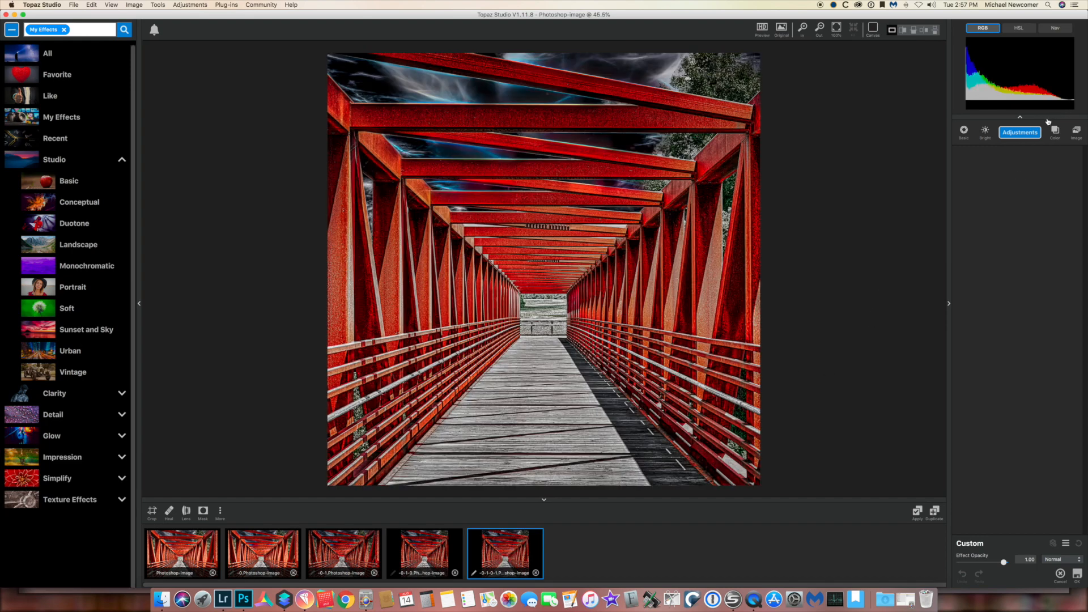
# Add an Edge Exposure adjustment to the square bridge image and darken its right edge with an exposure of 0.30.
pyautogui.click(1021, 132)
pyautogui.click(984, 314)
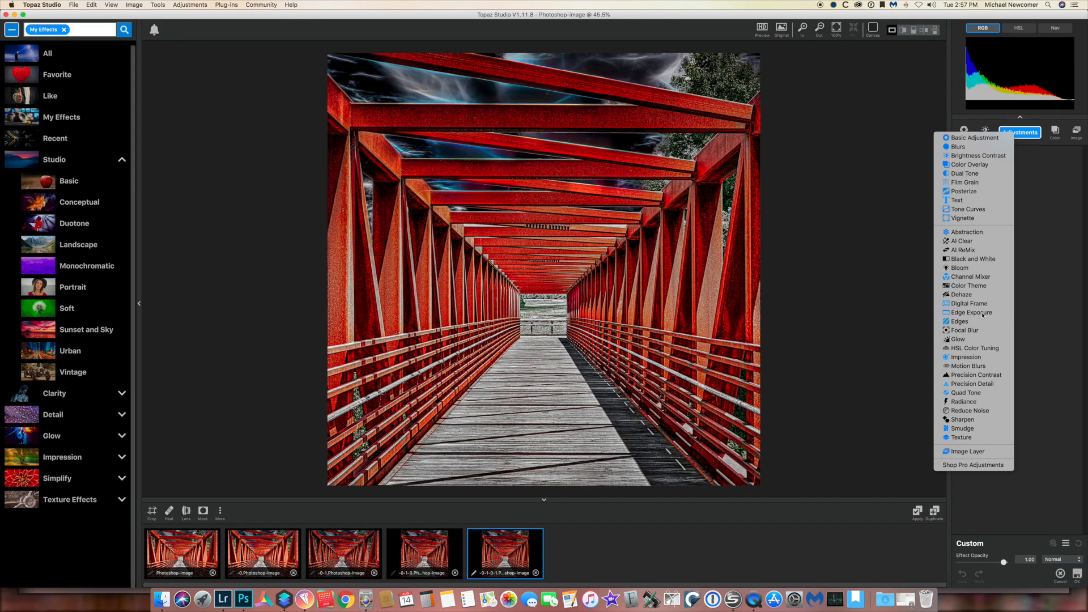
pyautogui.moveTo(1005, 239); pyautogui.dragTo(1015, 238)
pyautogui.click(1042, 220)
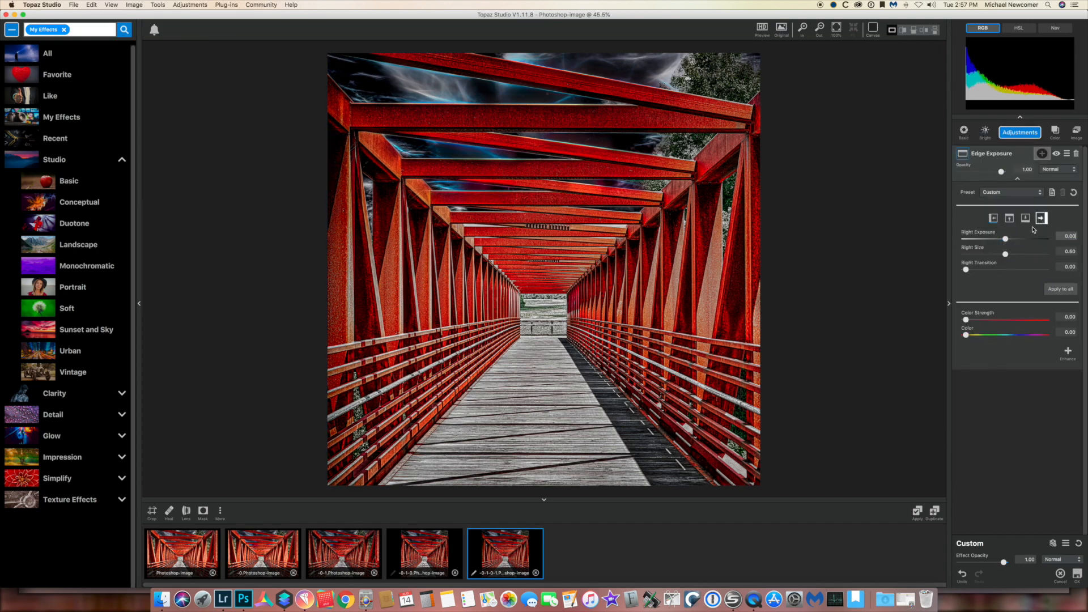
pyautogui.moveTo(1006, 239); pyautogui.dragTo(1021, 240)
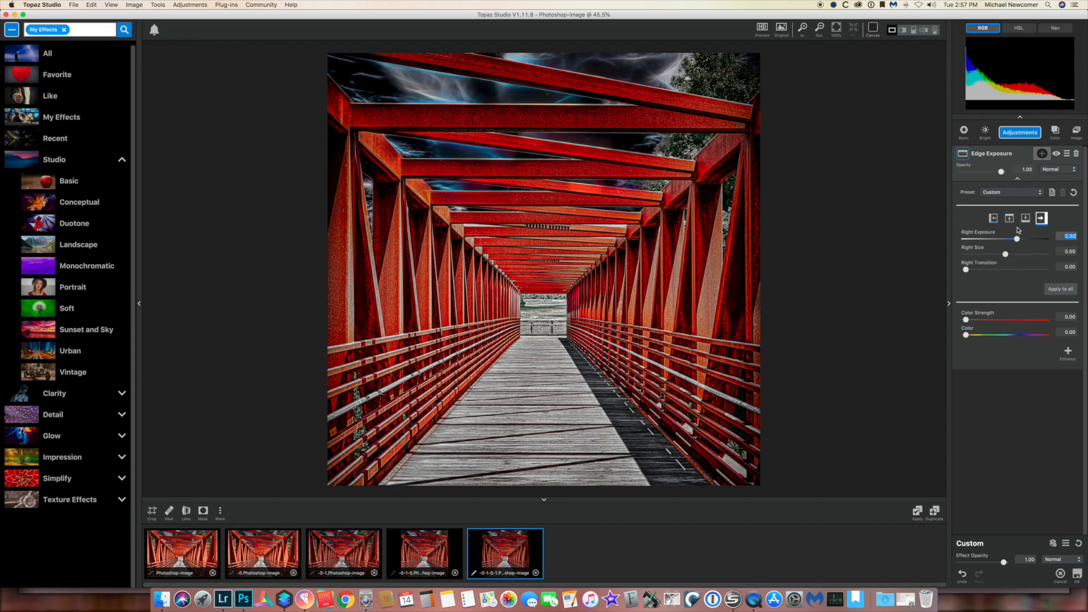
# Darken the left, top and bottom edges, with bottom exposure 0.30 and a larger bottom size, and apply the adjustment as a new image.
pyautogui.click(994, 218)
pyautogui.click(1017, 240)
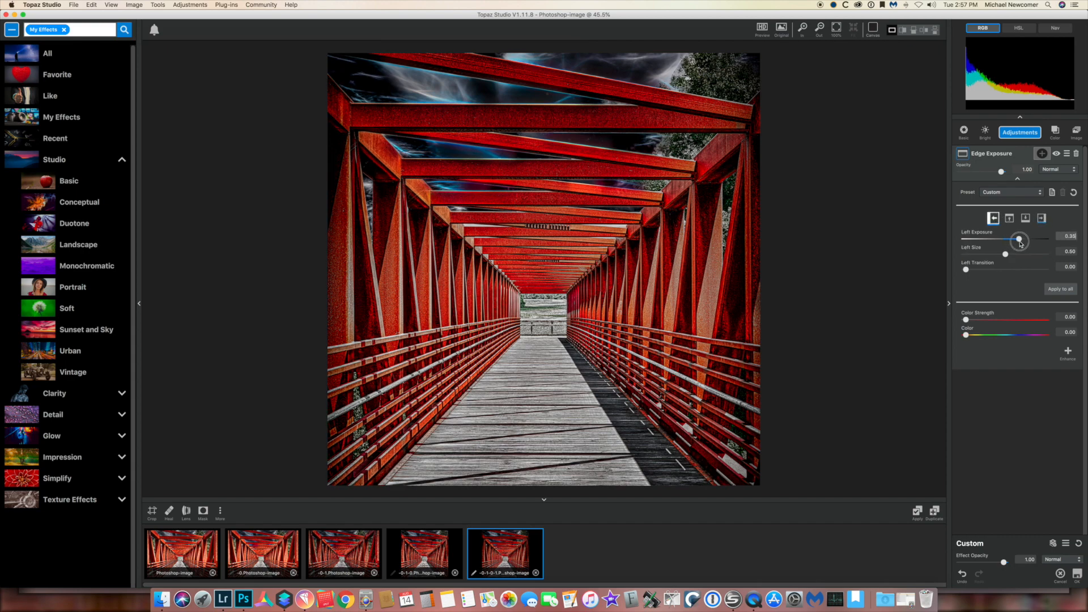
pyautogui.click(1009, 218)
pyautogui.click(1007, 239)
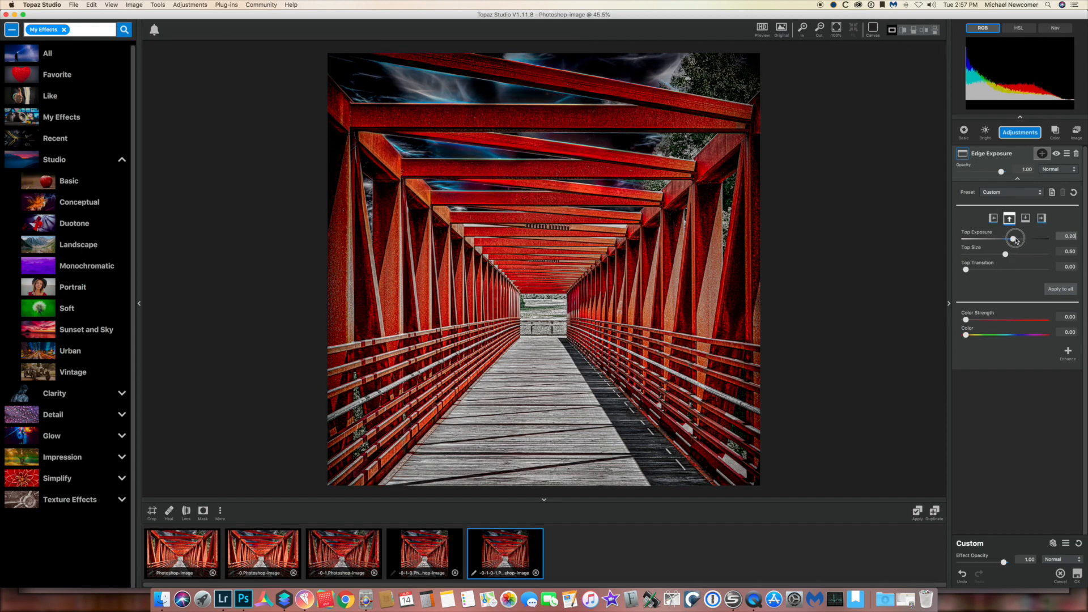
pyautogui.click(1025, 218)
pyautogui.moveTo(1009, 243); pyautogui.dragTo(1023, 258)
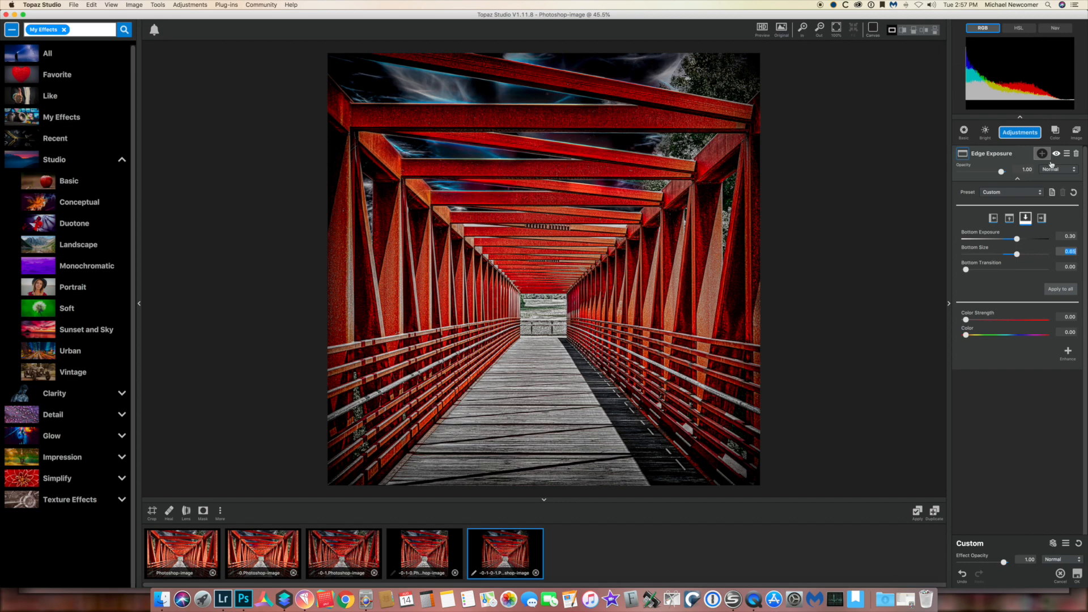
pyautogui.click(918, 511)
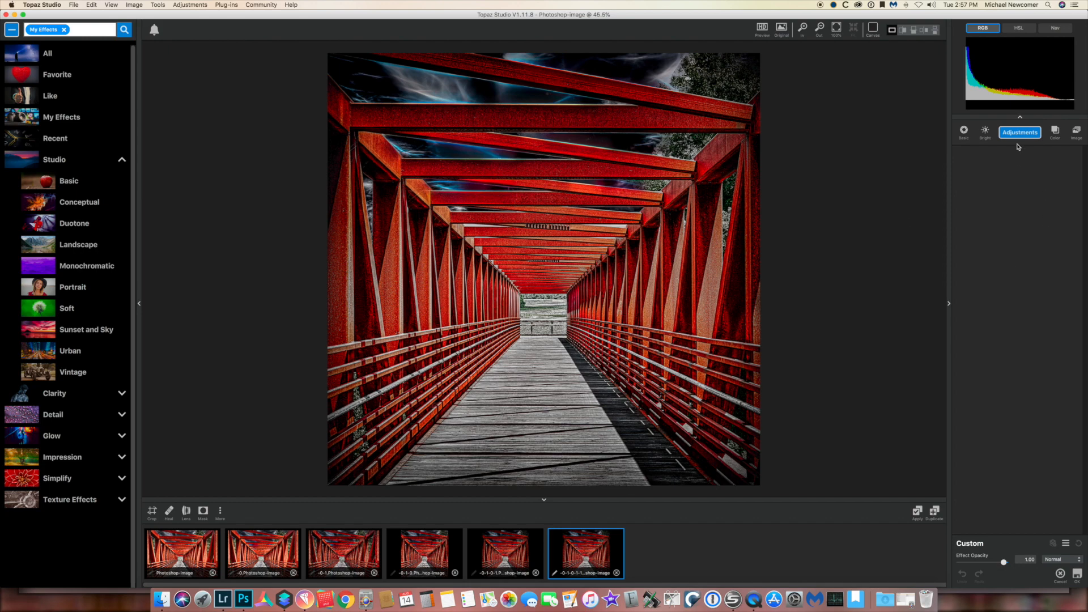
# Apply the Frame Reds Blues Adobe effect from My Effects to the edge-darkened square image.
pyautogui.click(66, 119)
pyautogui.scroll(-15, 88, 427)
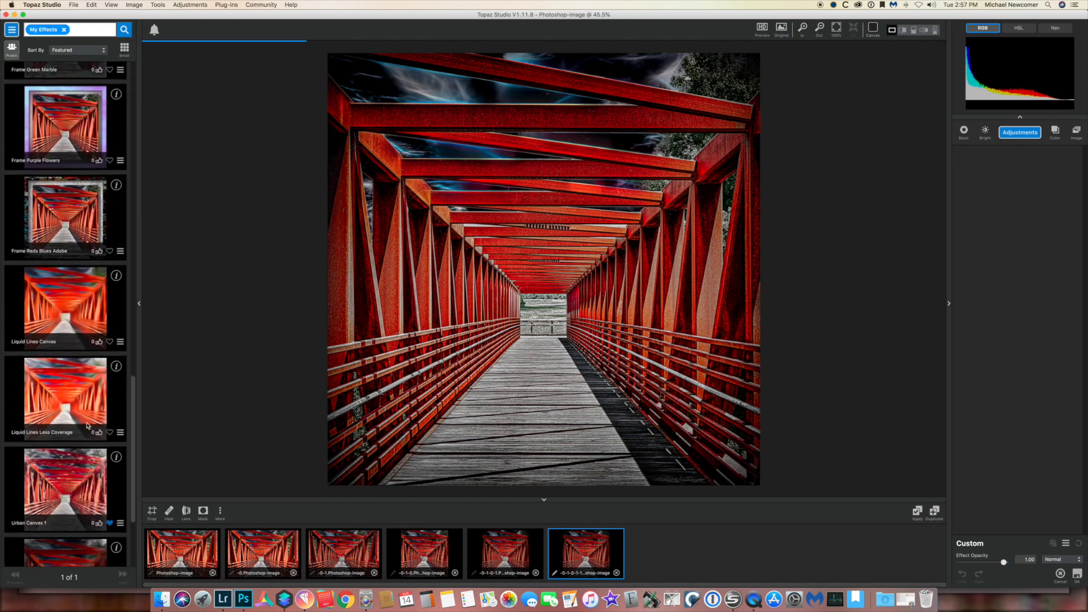
pyautogui.scroll(1, 88, 426)
pyautogui.click(101, 149)
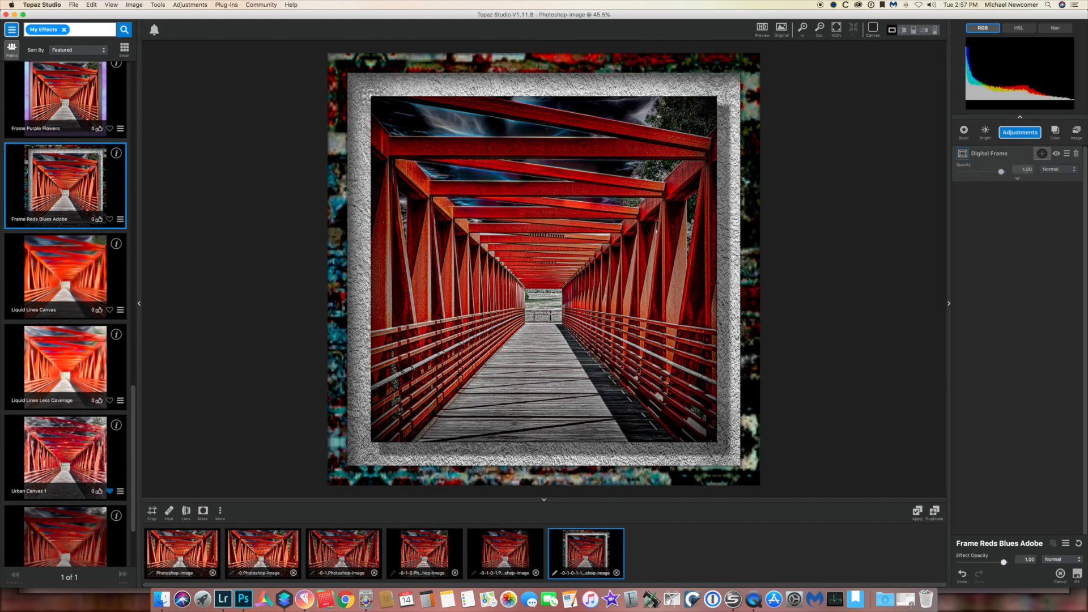
# Set the digital frame's Frame/Mat Ratio to 0.25, Image Shadow Size to 0.25, Image Shadow Strength to 0.57 and frame Shadow Size to 0.17.
pyautogui.click(1018, 178)
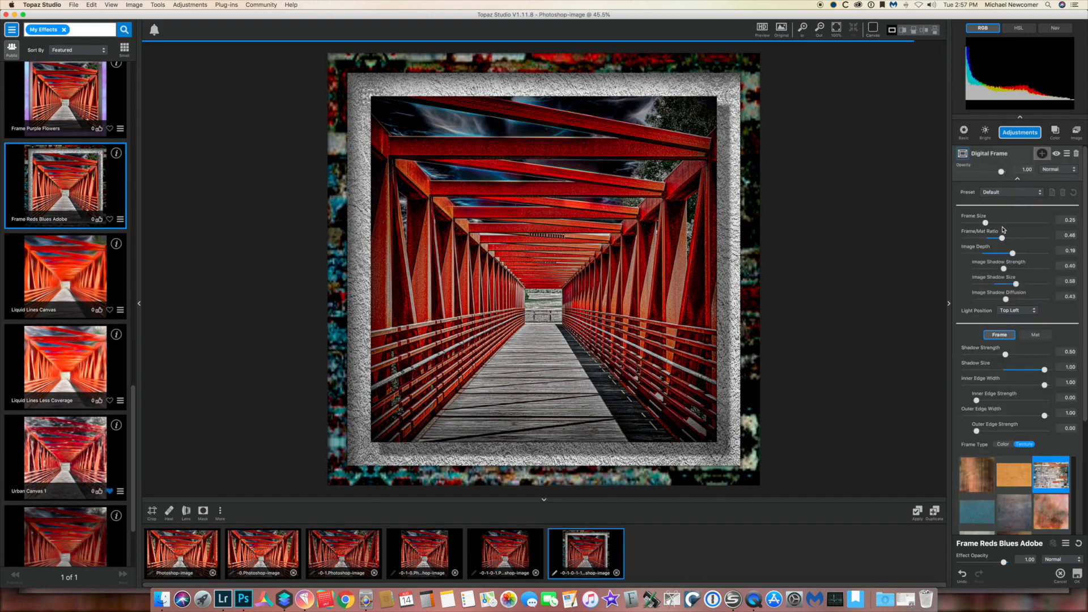
pyautogui.doubleClick(975, 234)
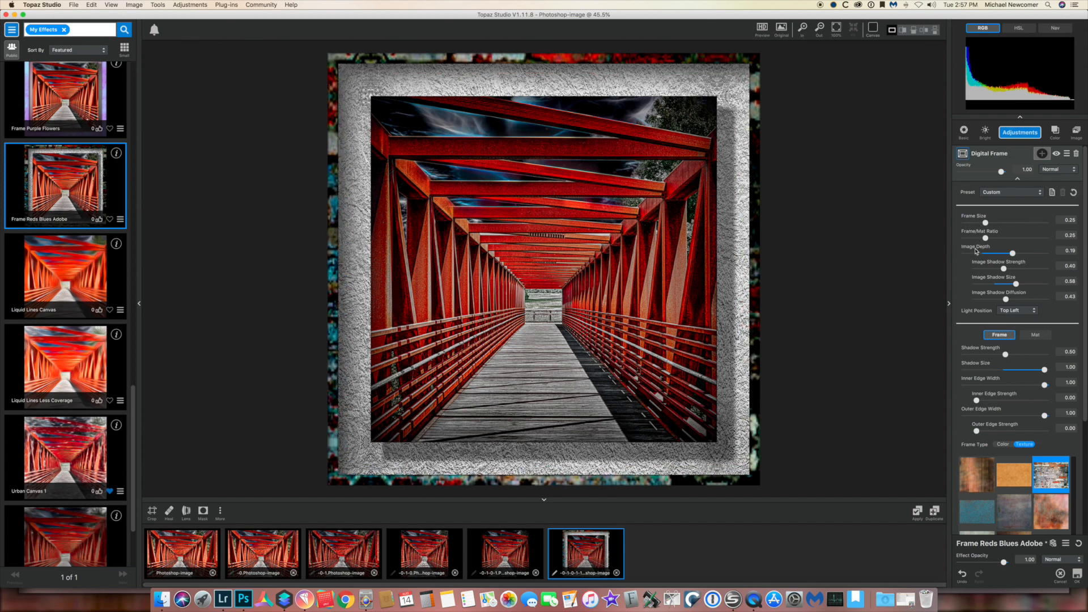
pyautogui.click(994, 283)
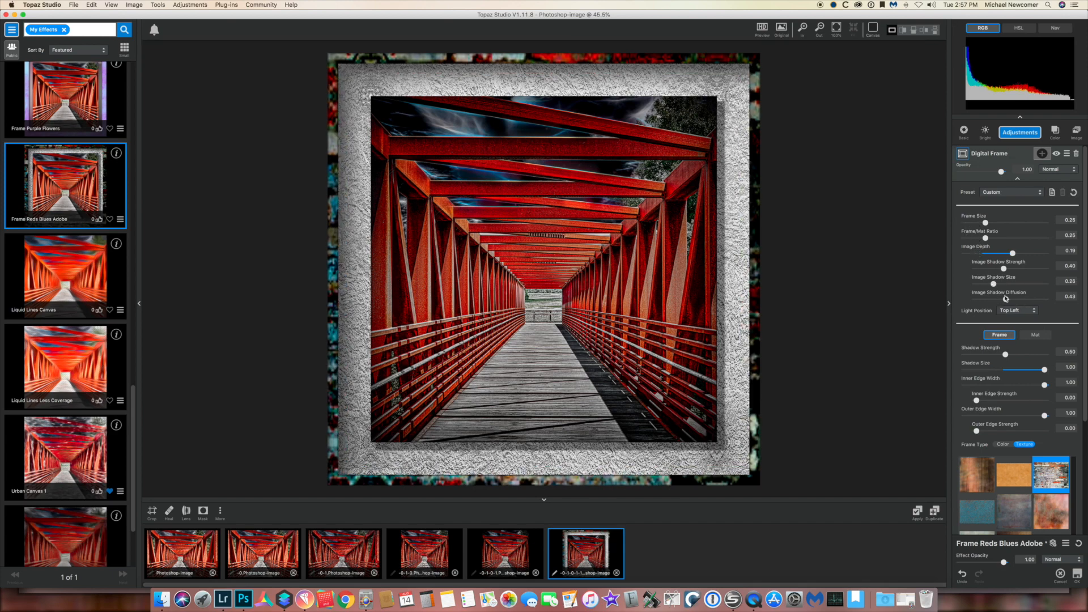
pyautogui.moveTo(1005, 269); pyautogui.dragTo(1016, 271)
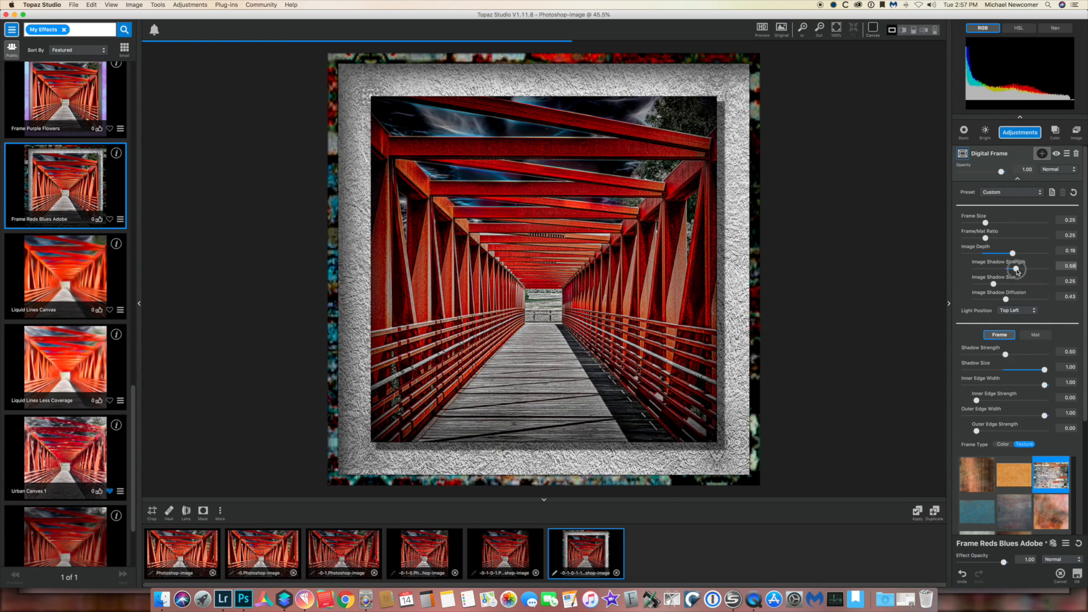
pyautogui.click(979, 370)
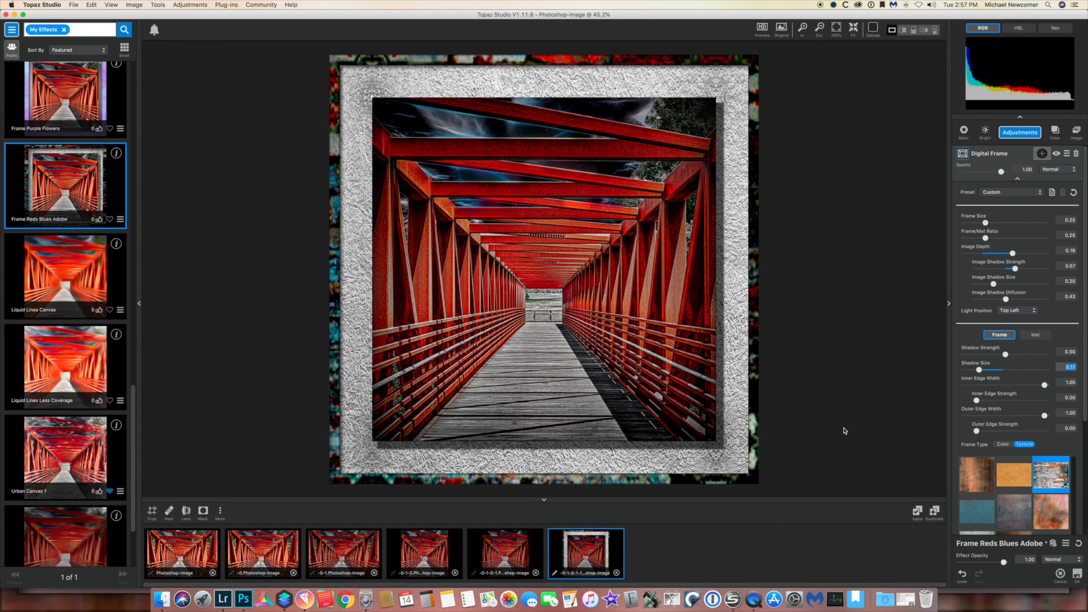
# Switch to Lightroom, compare the Luminar TIFF of the bridge with its further edited TIF at full size, and return to Topaz Studio.
pyautogui.click(223, 598)
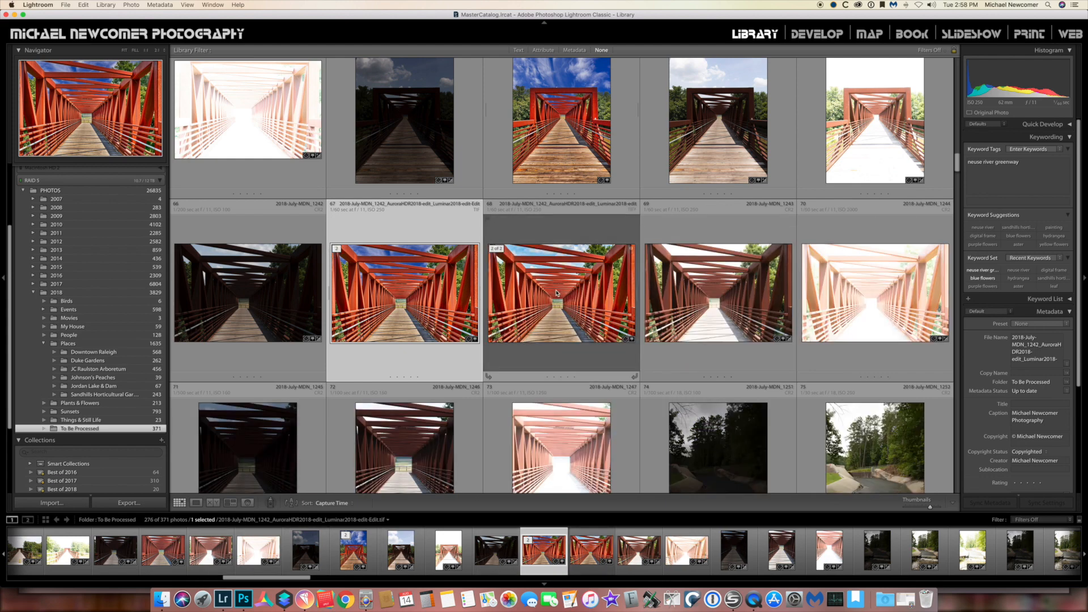
pyautogui.doubleClick(556, 293)
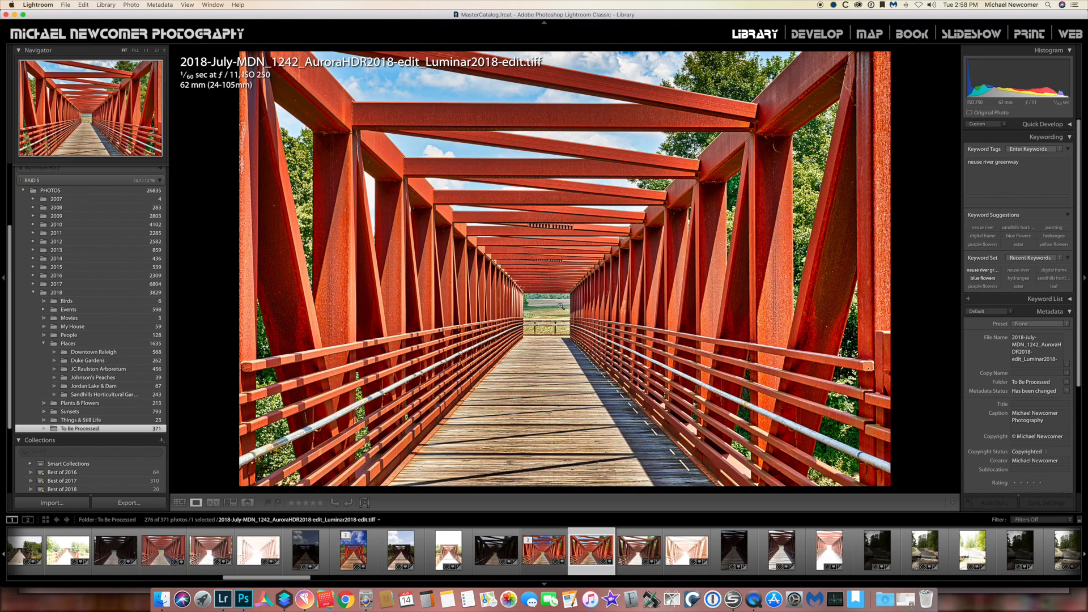
pyautogui.doubleClick(560, 305)
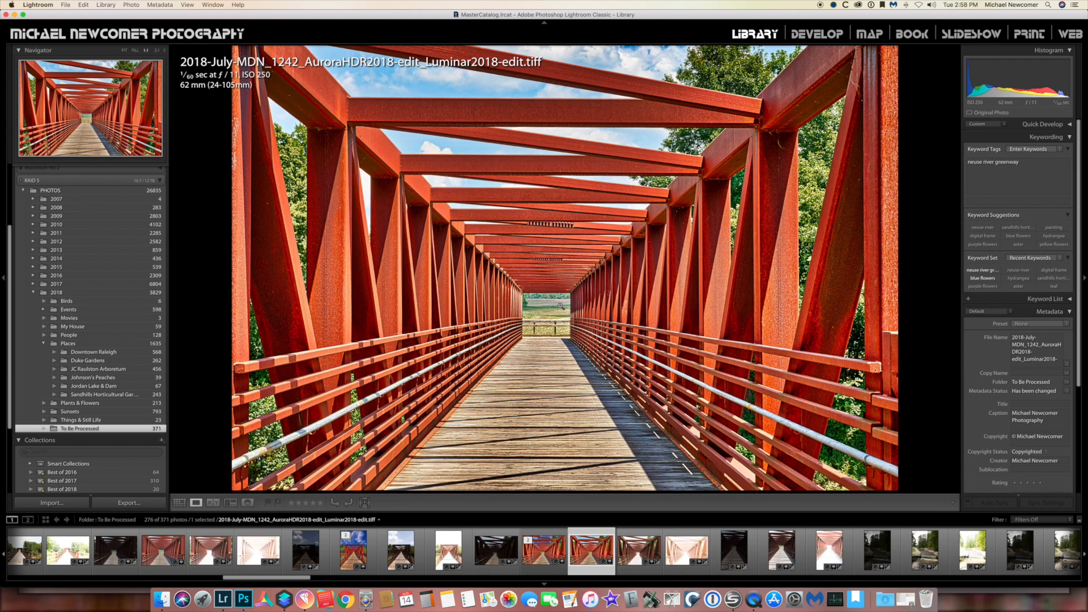
pyautogui.doubleClick(448, 302)
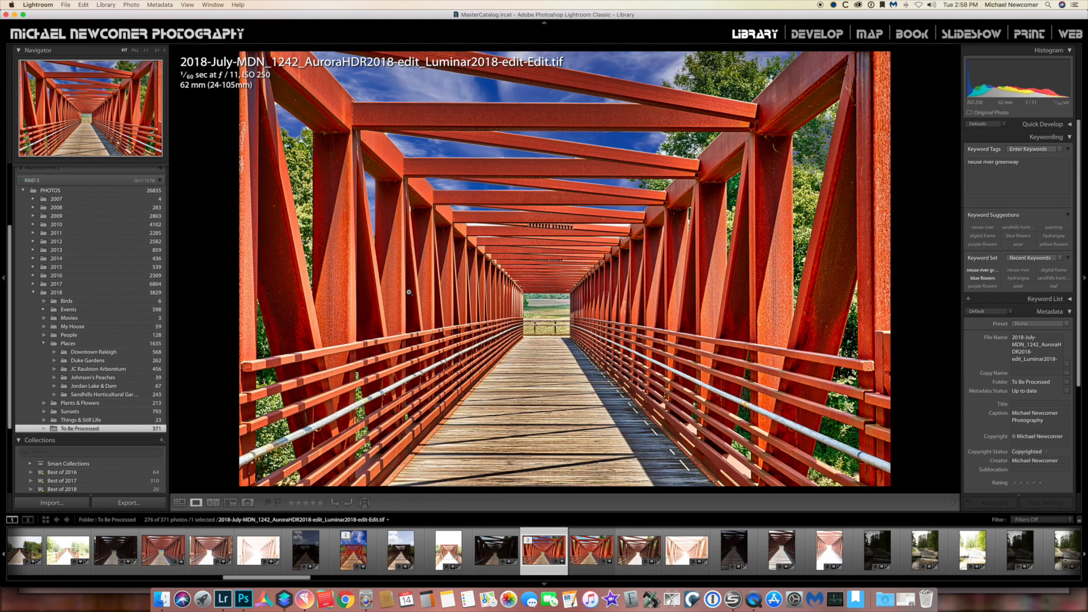
pyautogui.doubleClick(583, 291)
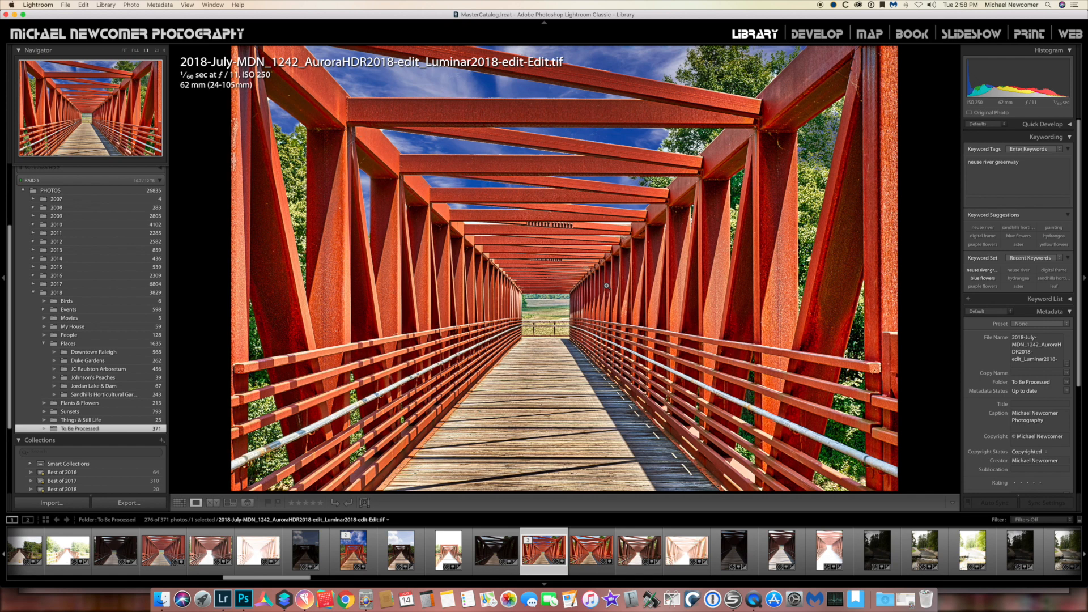
pyautogui.click(305, 602)
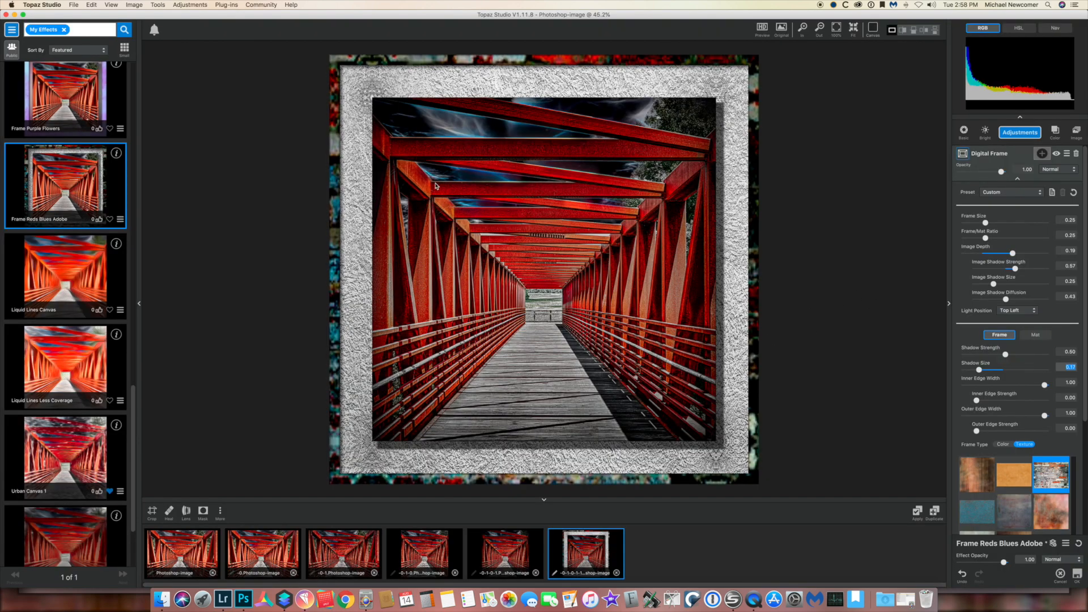